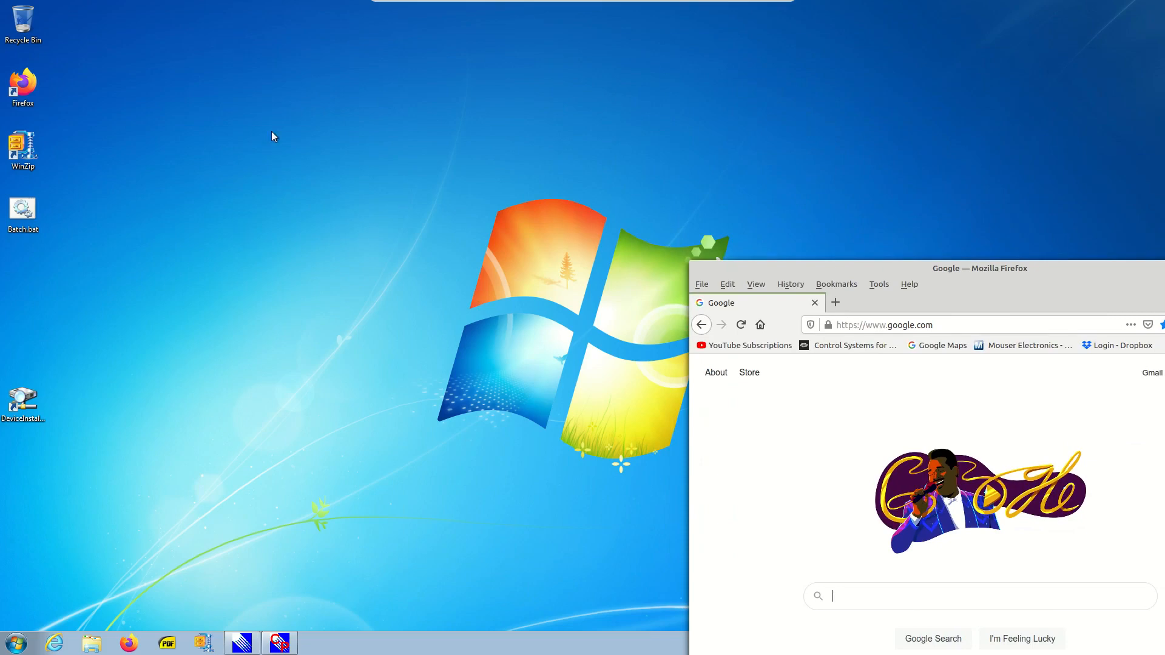
Step: Switch to the Firefox window and search Google for "lantronix device installer"
left_click(357, 244)
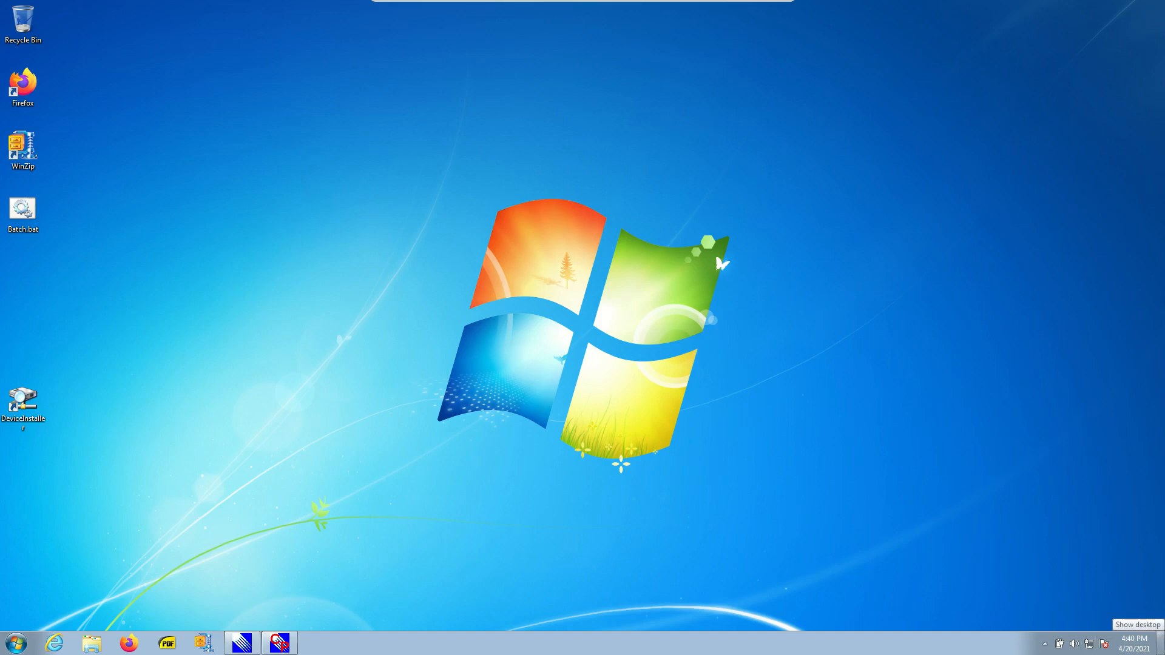
key("alt+Tab")
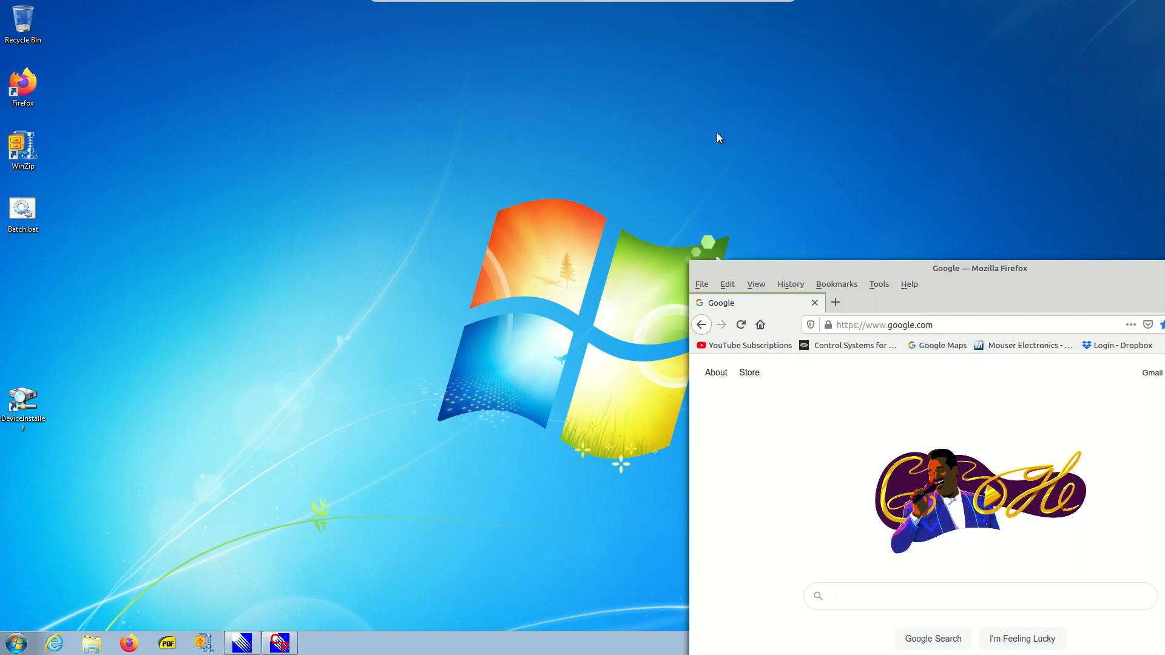
left_click_drag(975, 268, 425, 63)
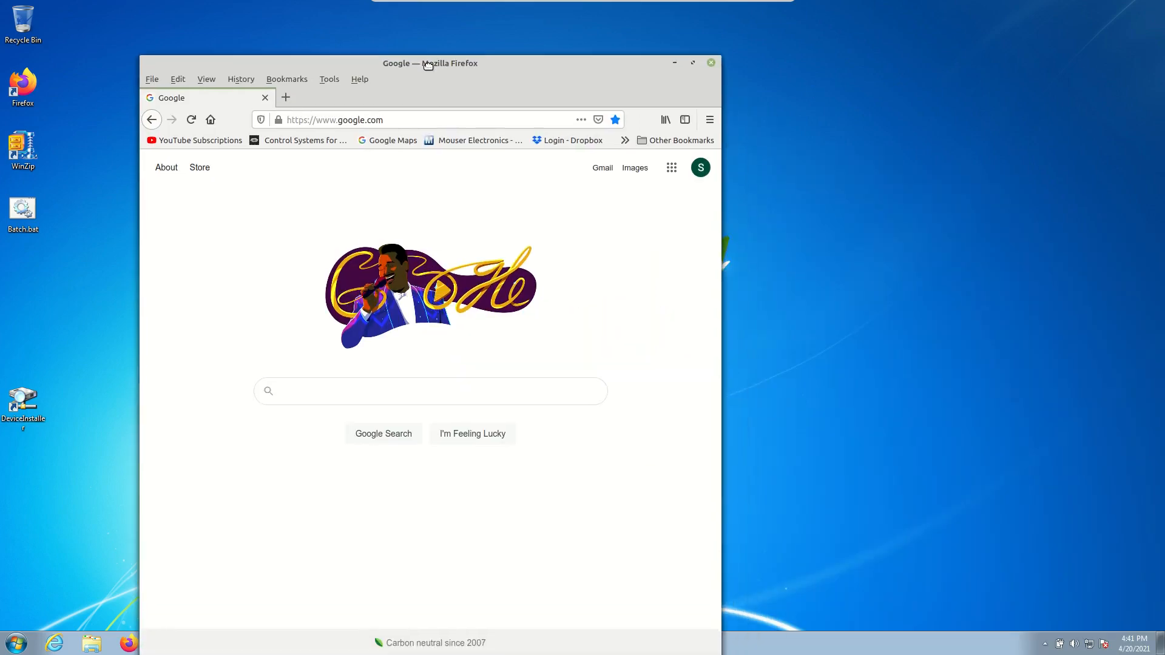
left_click(313, 395)
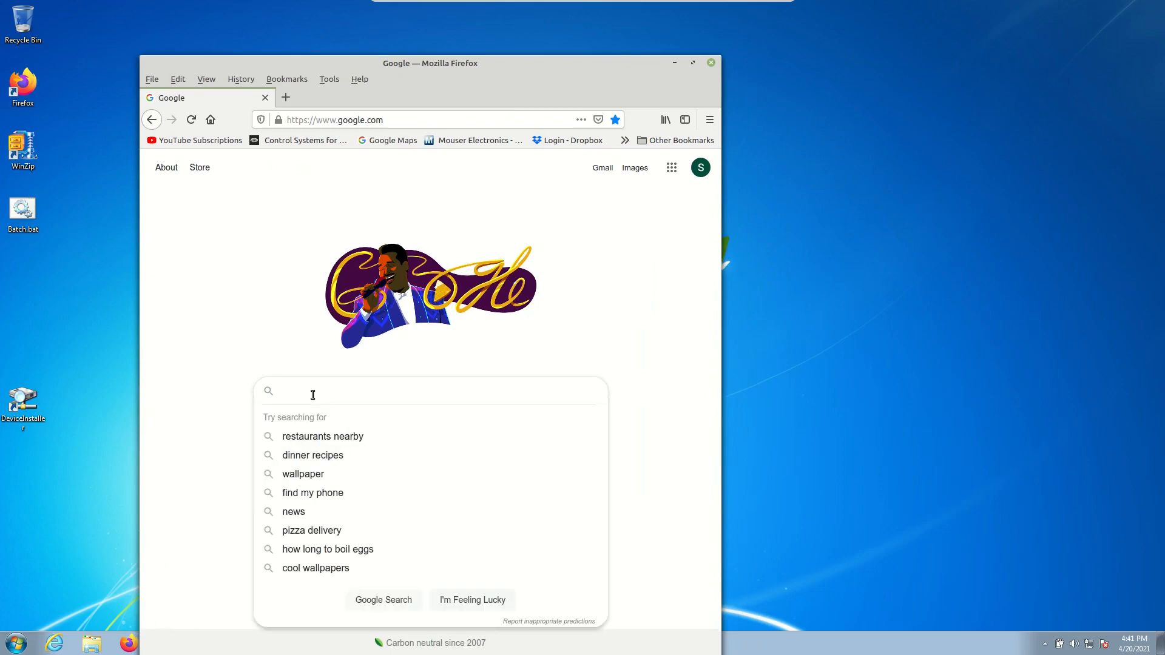
type("lantronix")
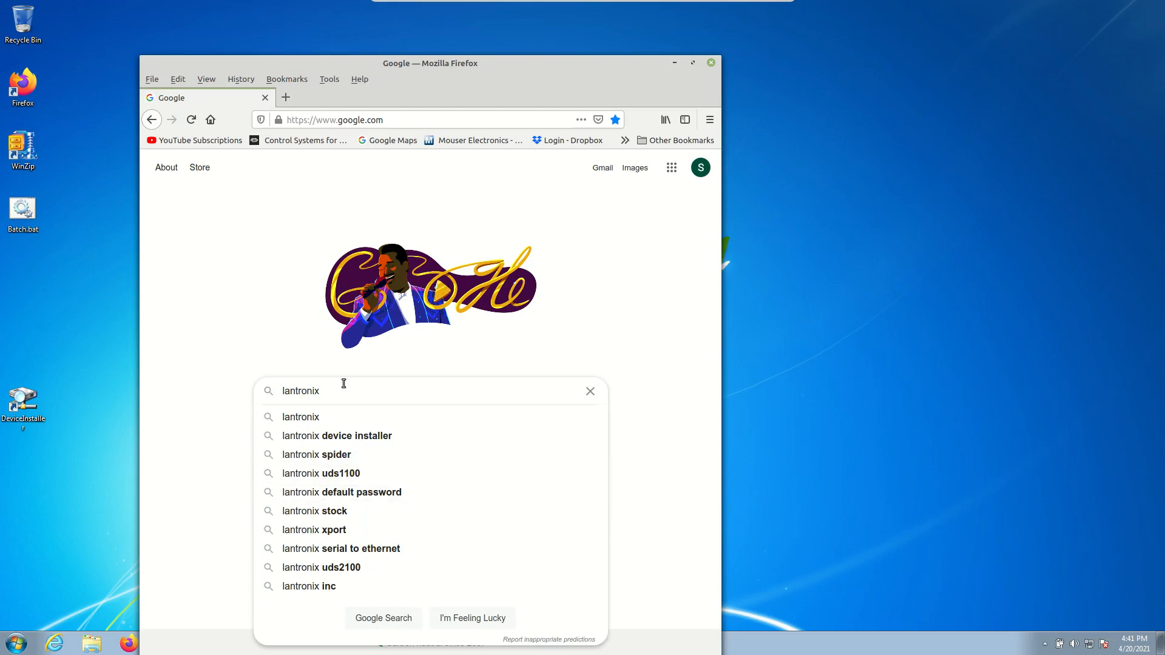
left_click(353, 438)
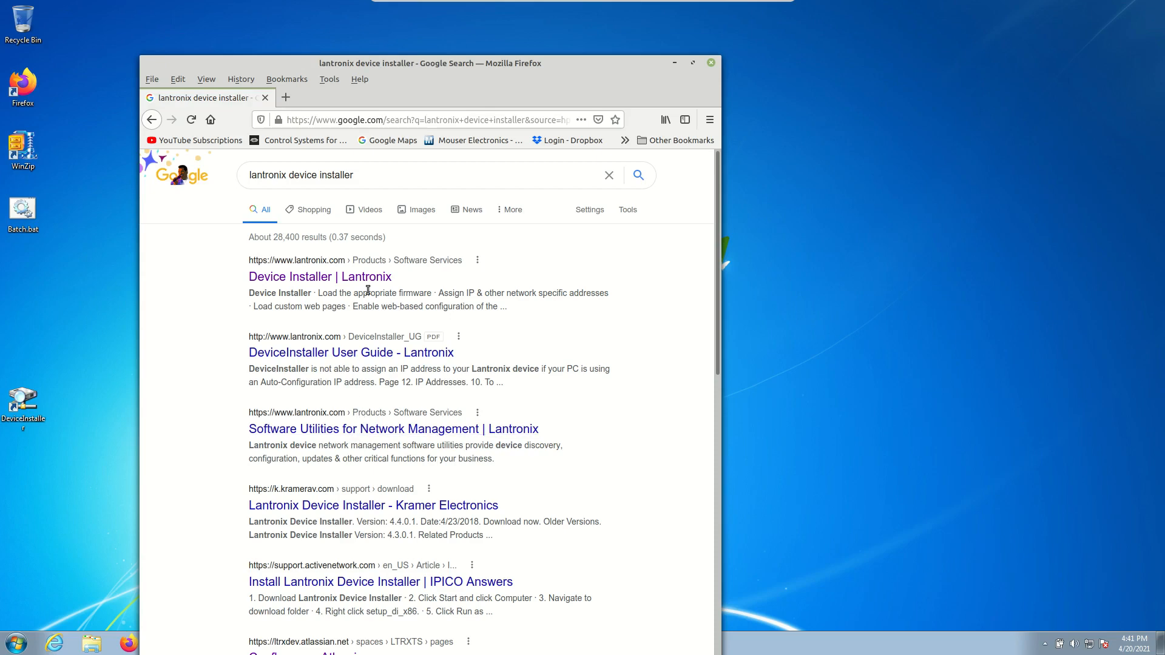
Step: Open the Lantronix Device Installer product page in a maximized window and go to its software download page
left_click(370, 279)
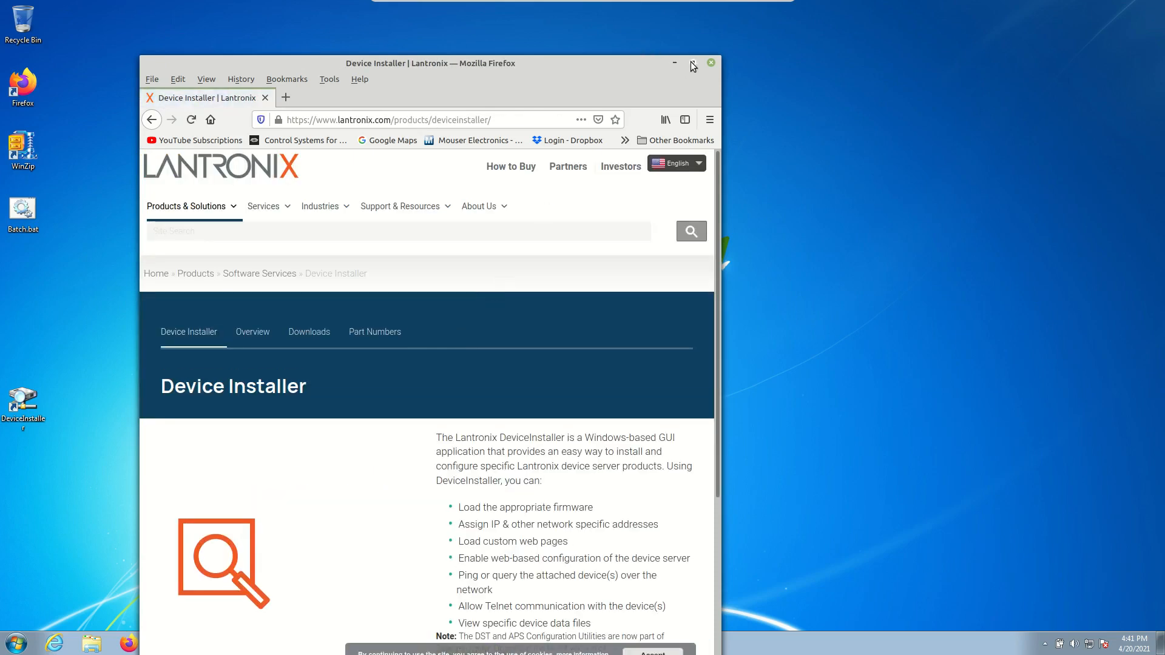
left_click_drag(695, 60, 729, 54)
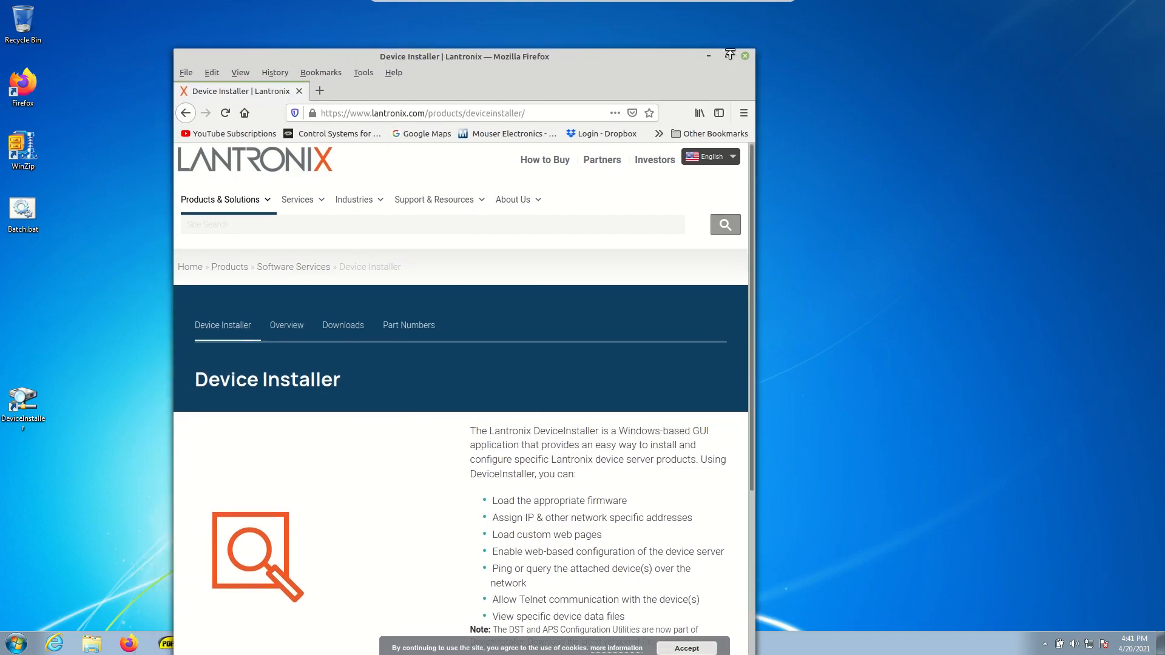
left_click(727, 56)
scroll(303, 156, "down", 5)
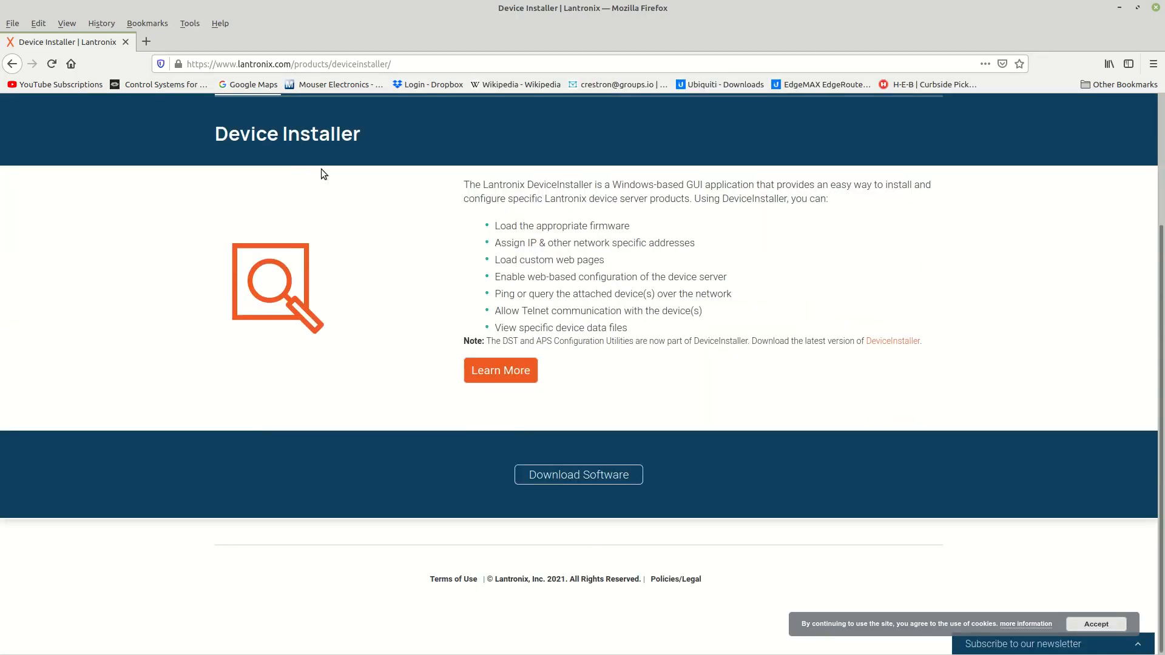
left_click(592, 478)
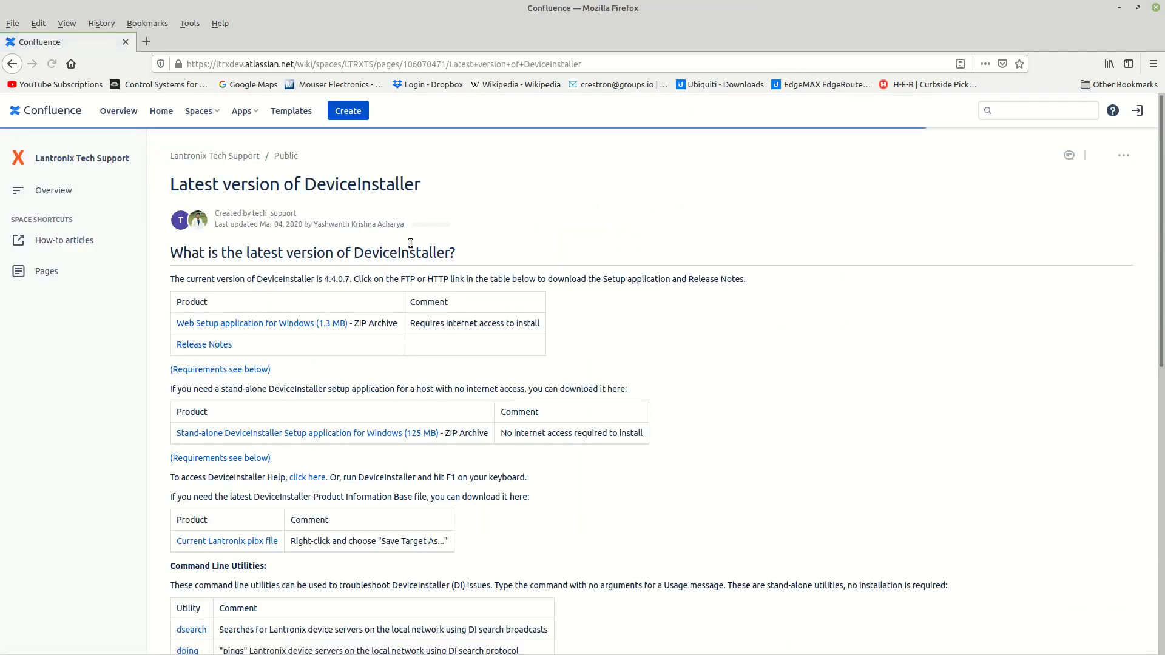
Step: Review the DeviceInstaller downloads and open the save prompt for the stand-alone Windows setup archive without saving it
scroll(489, 205, "down", 2)
scroll(491, 205, "down", 3)
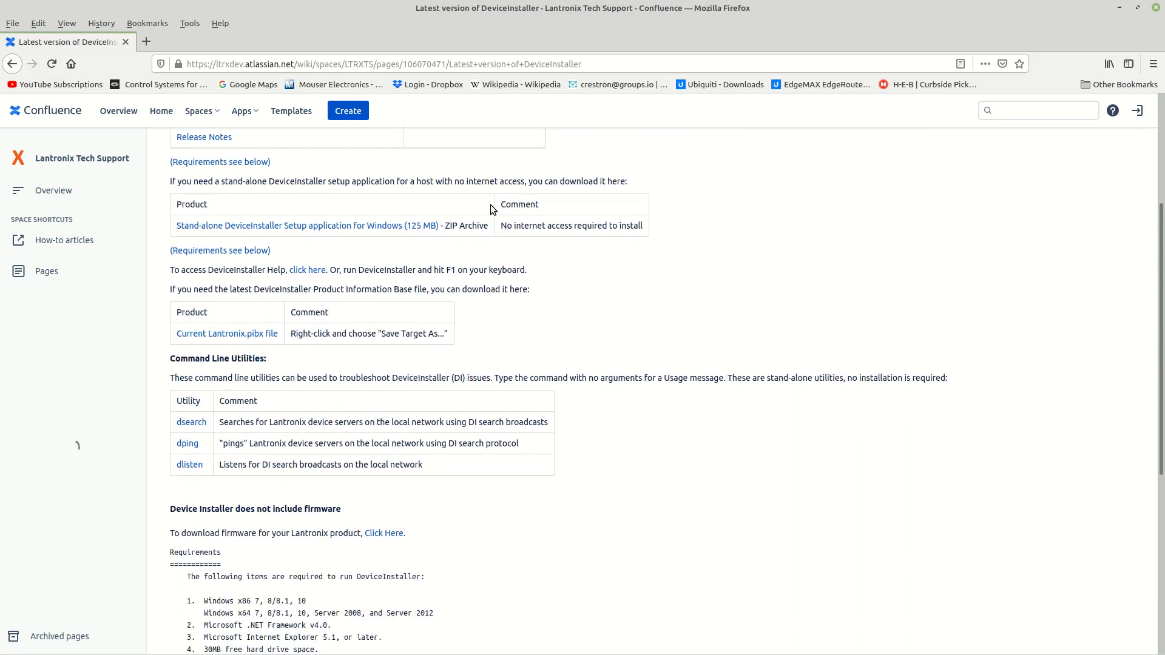
scroll(490, 205, "up", 4)
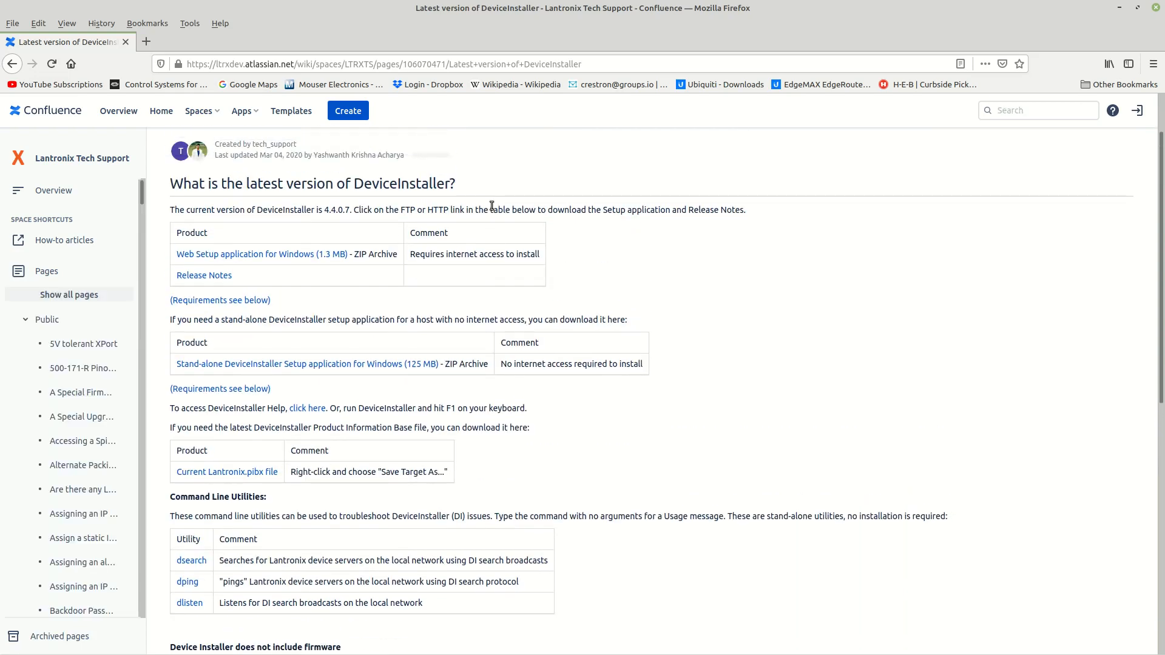
scroll(491, 205, "up", 2)
scroll(490, 210, "down", 2)
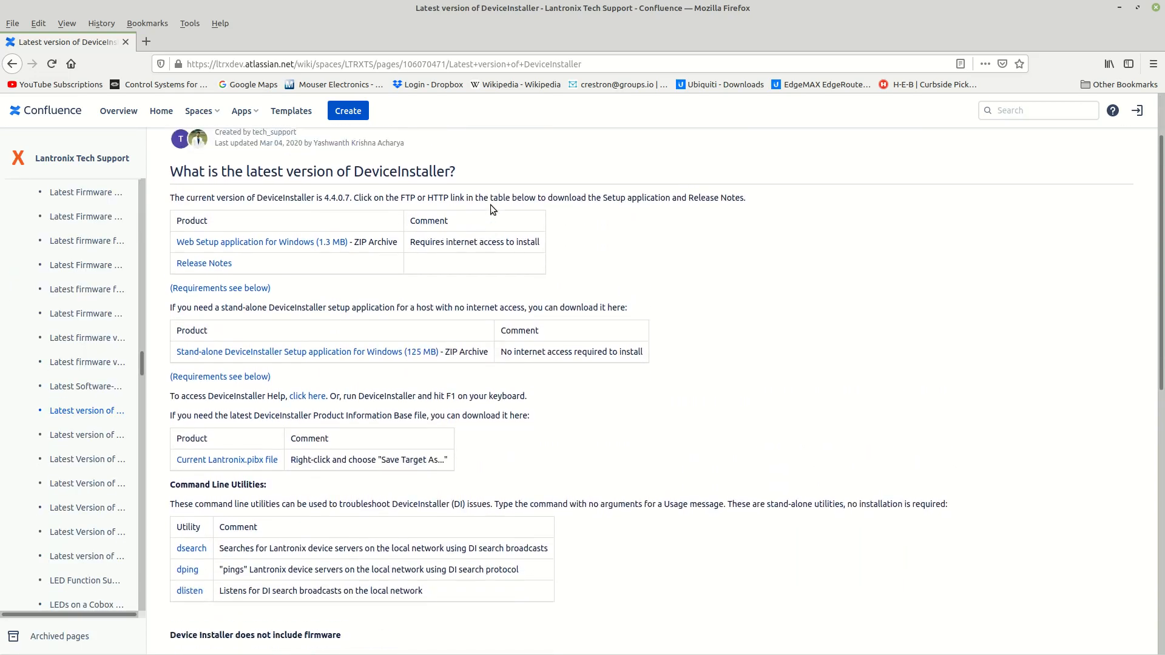
scroll(490, 209, "up", 2)
scroll(338, 239, "down", 3)
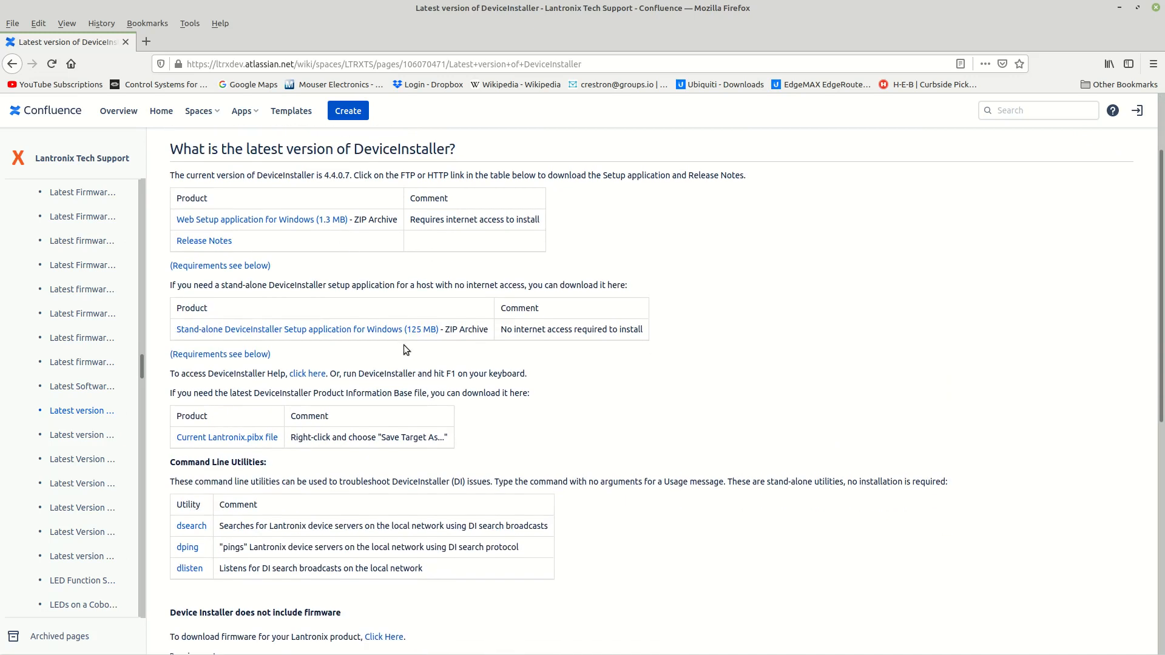
left_click(326, 331)
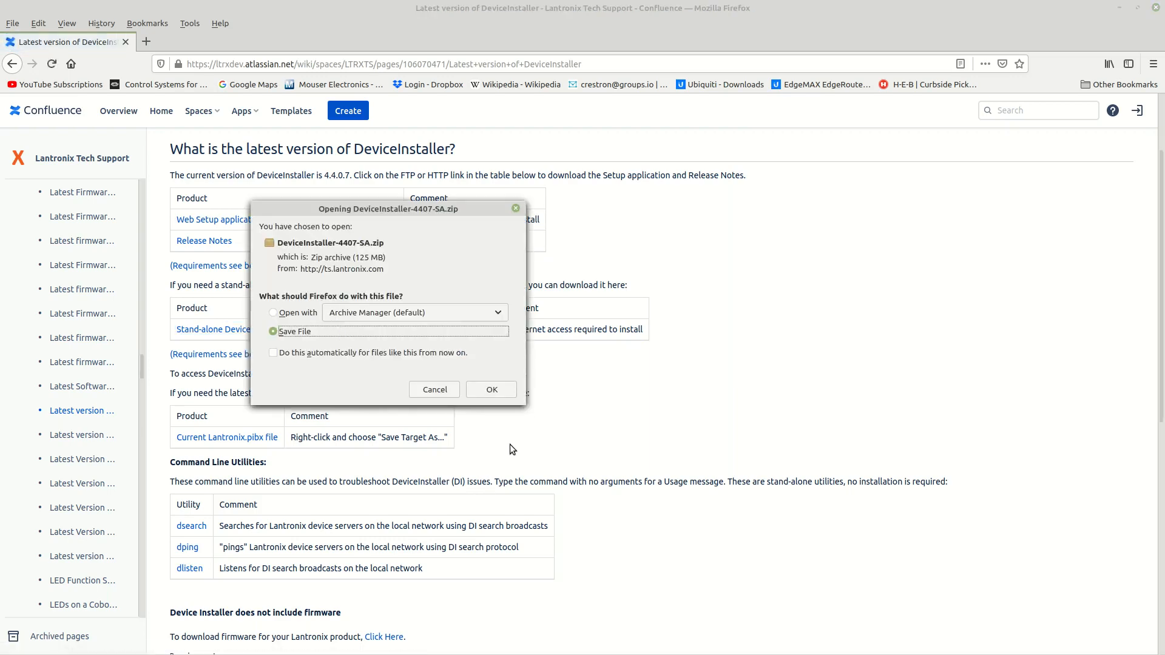
left_click(439, 392)
left_click_drag(583, 21, 1164, 61)
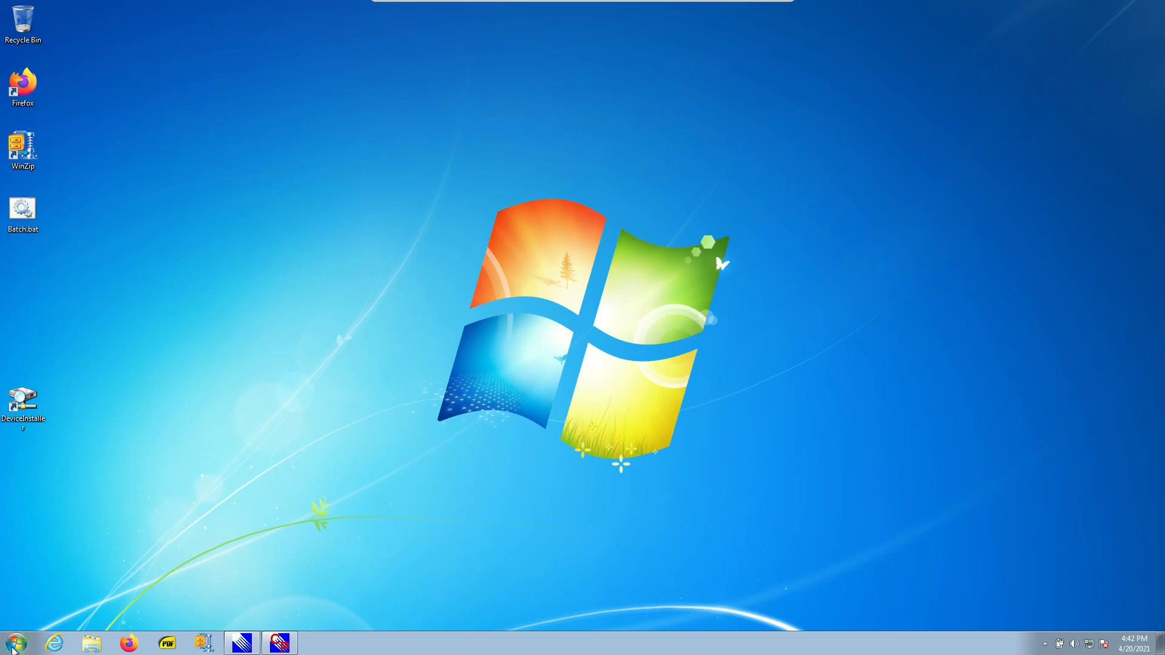
Step: Launch Lantronix DeviceInstaller from the desktop and expand the XPort folder down to the XPort-05 device's address
right_click(21, 401)
left_click(49, 406)
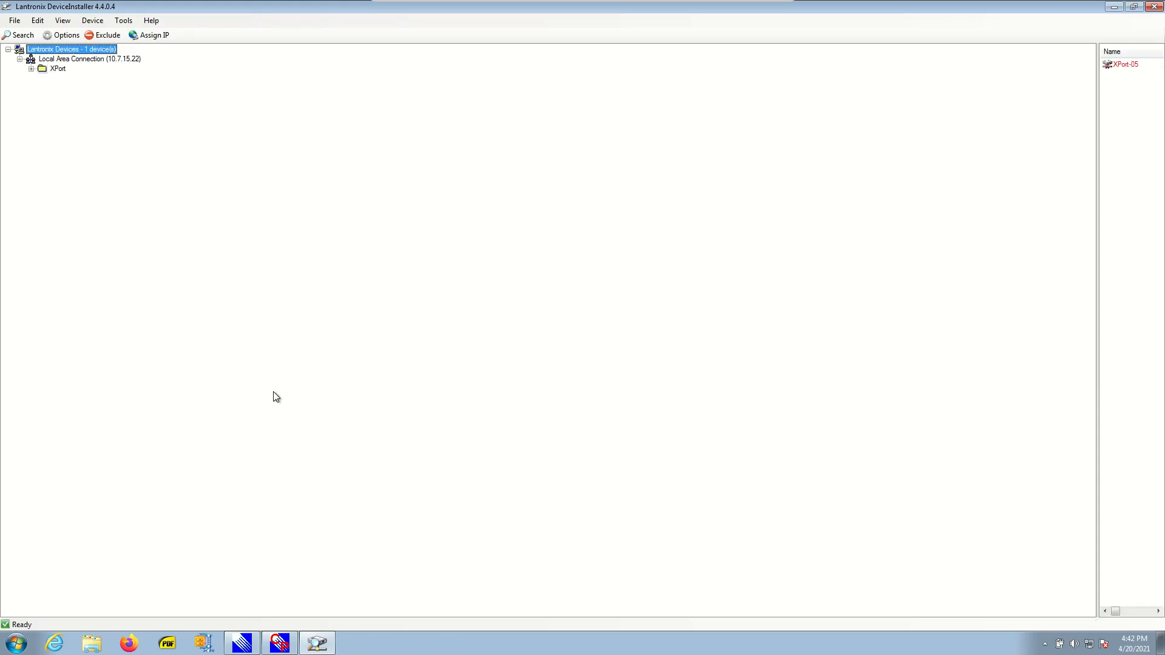
left_click(31, 69)
left_click(71, 79)
double_click(70, 78)
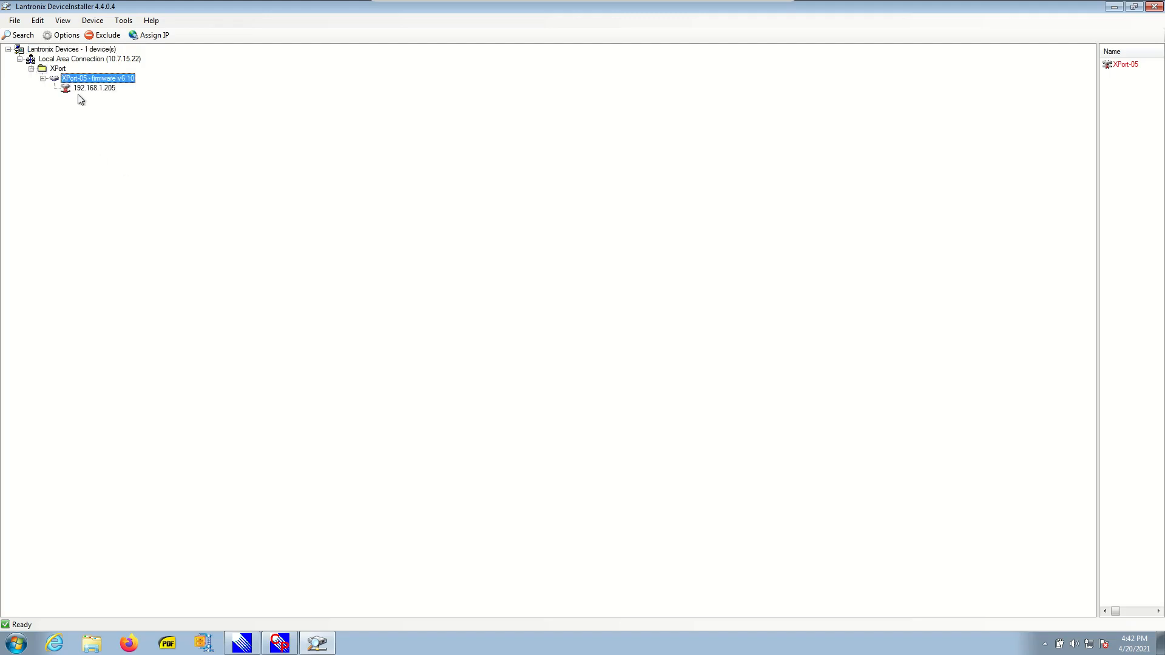
Step: Try to load the device information for the XPort-05 entry at 192.168.1.205
left_click(88, 88)
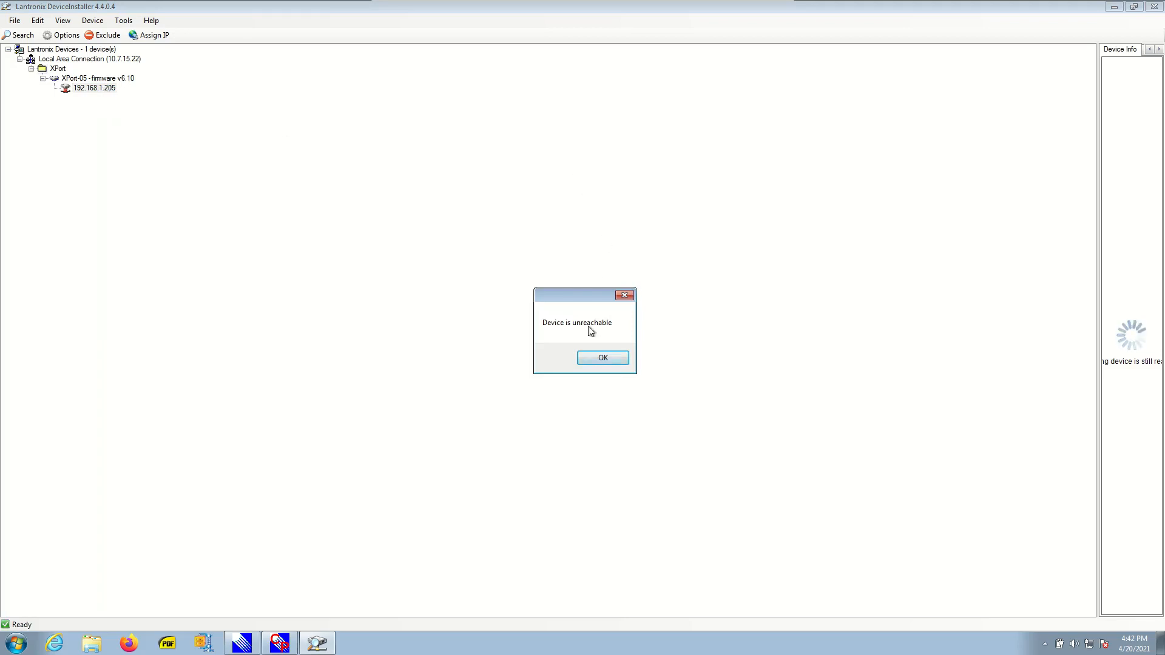
left_click(588, 358)
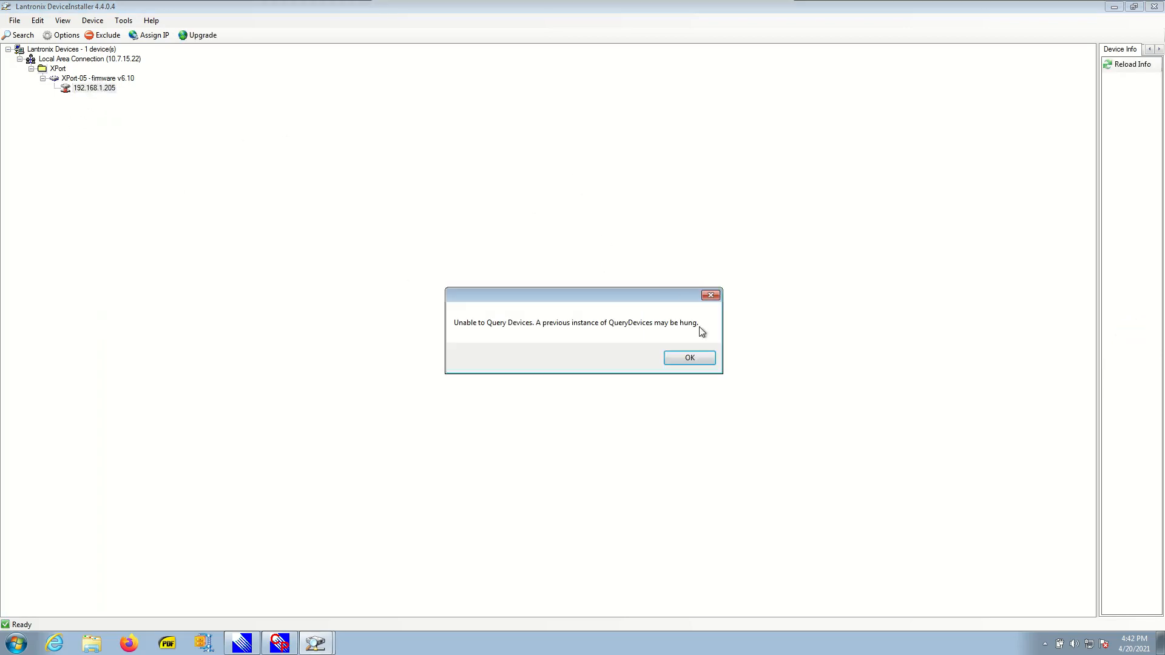
left_click(692, 357)
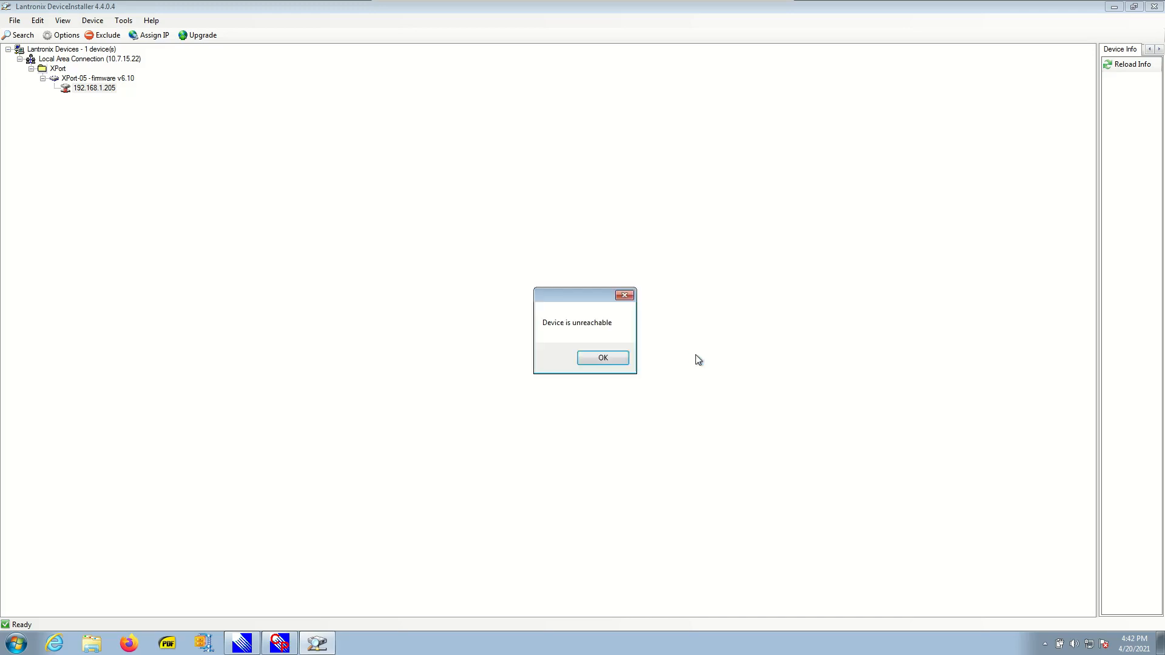
left_click(603, 358)
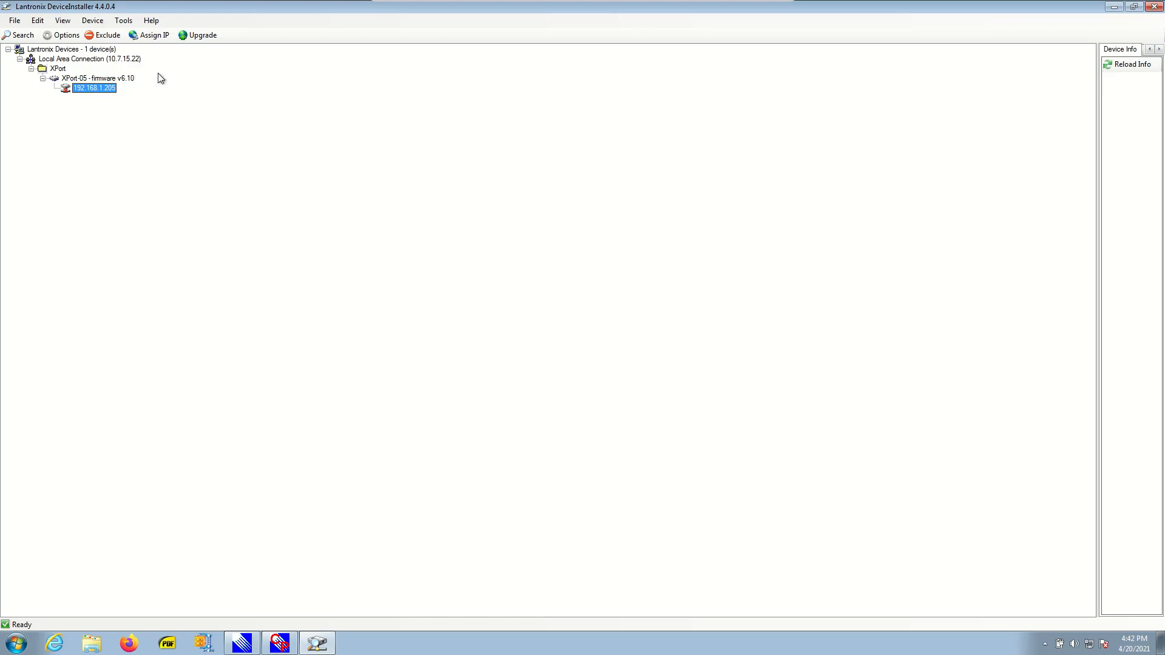
left_click(107, 94)
Step: Switch to Wireshark, start a live capture on the eno1 interface, and place the XPort label photo beside it
left_click_drag(885, 65, 483, 40)
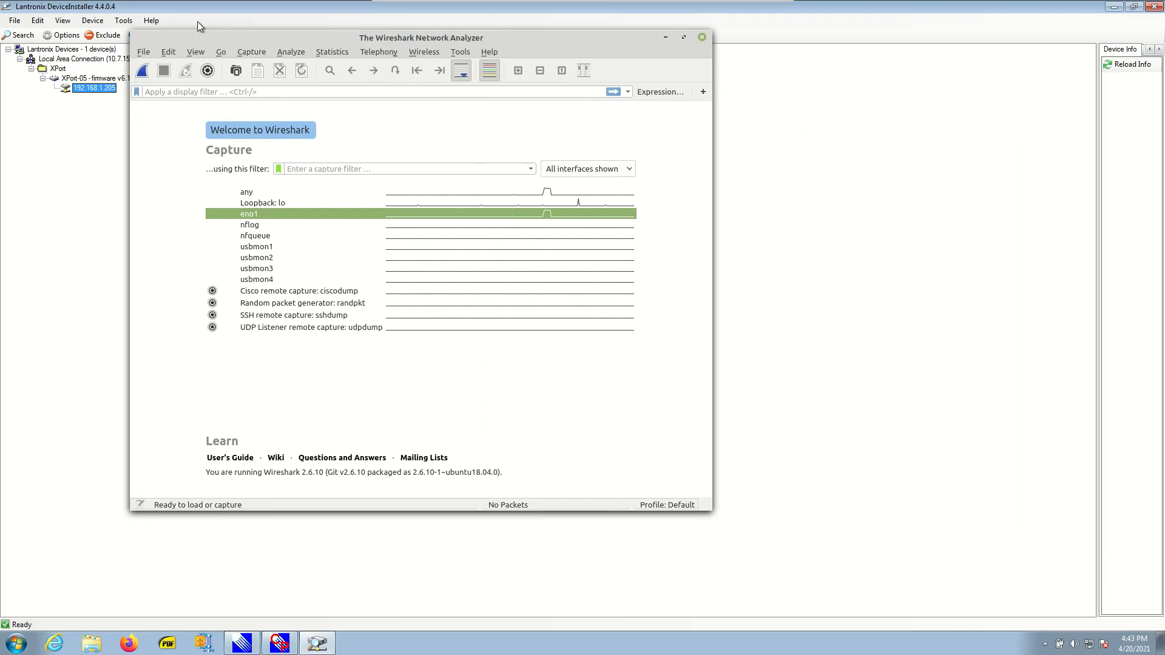
double_click(272, 216)
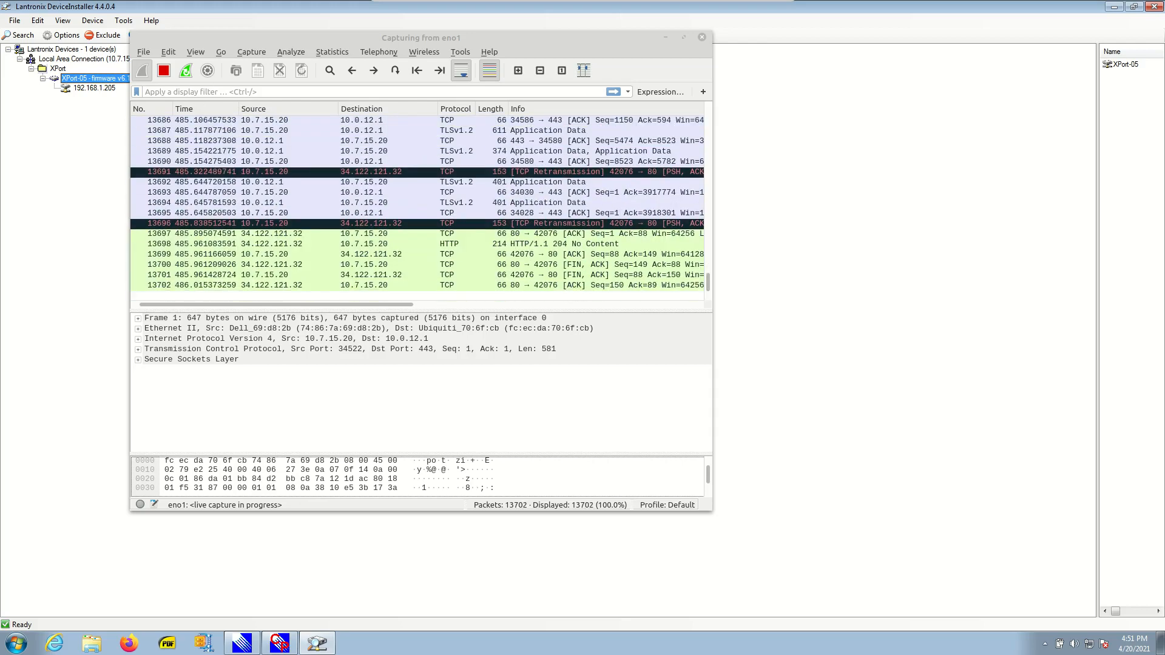
left_click_drag(1164, 15, 799, 81)
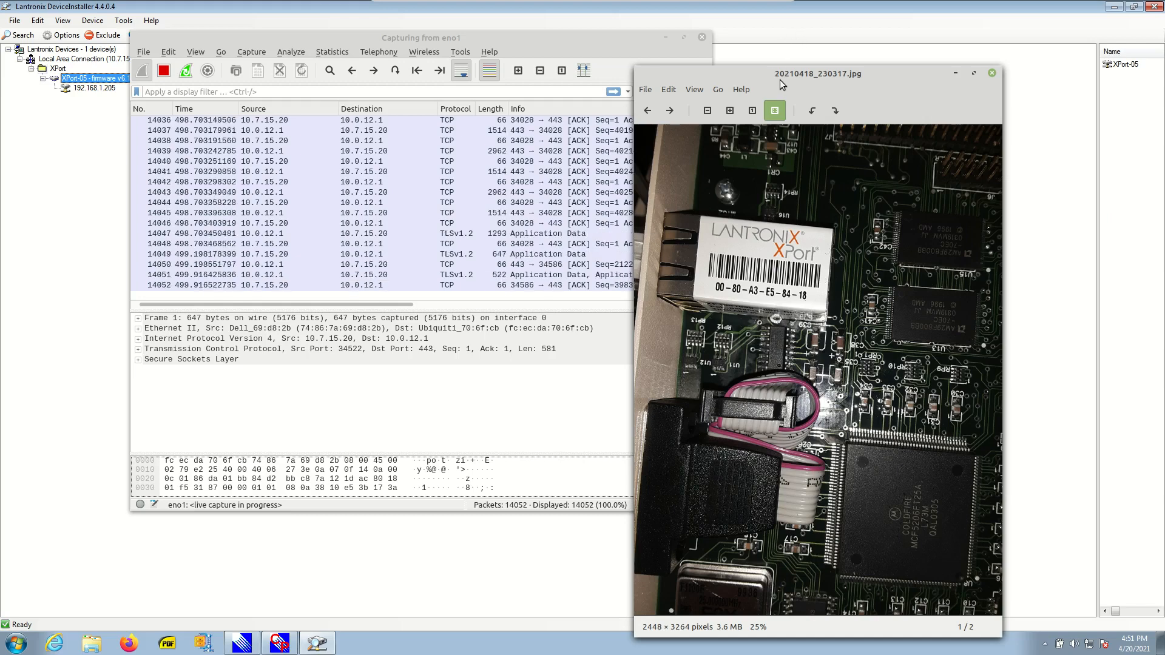
left_click_drag(781, 71, 831, 68)
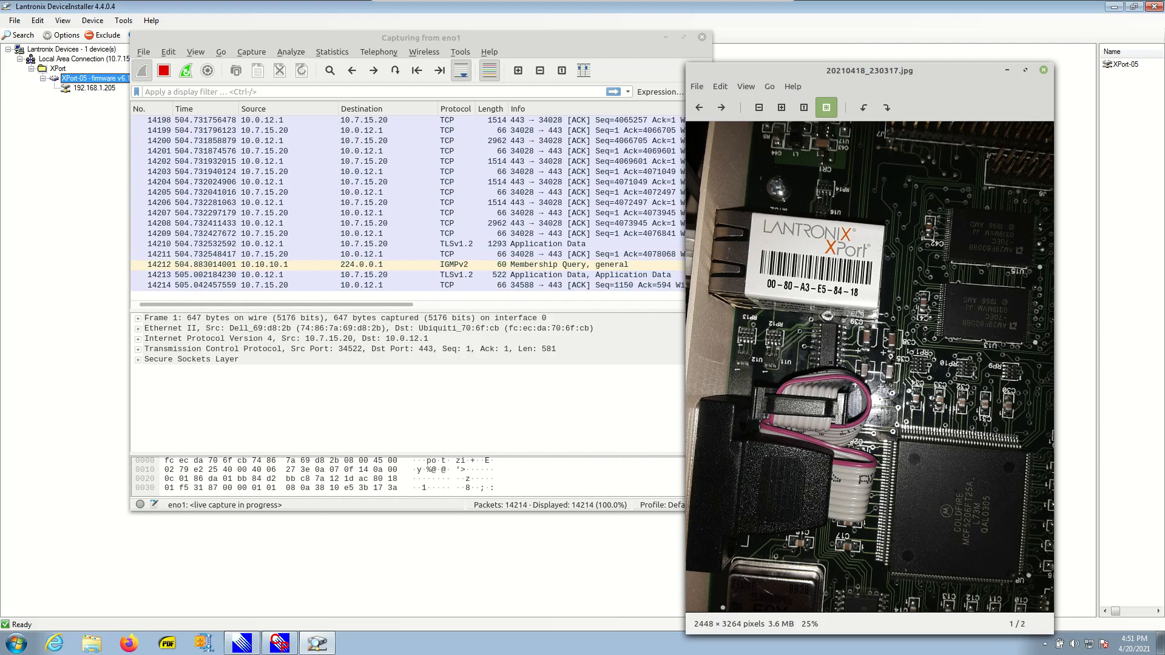
Step: Apply the display filter arp.src.hw_mac == 00:80:A3:E5:84:18 to the Wireshark capture
key("alt+Tab")
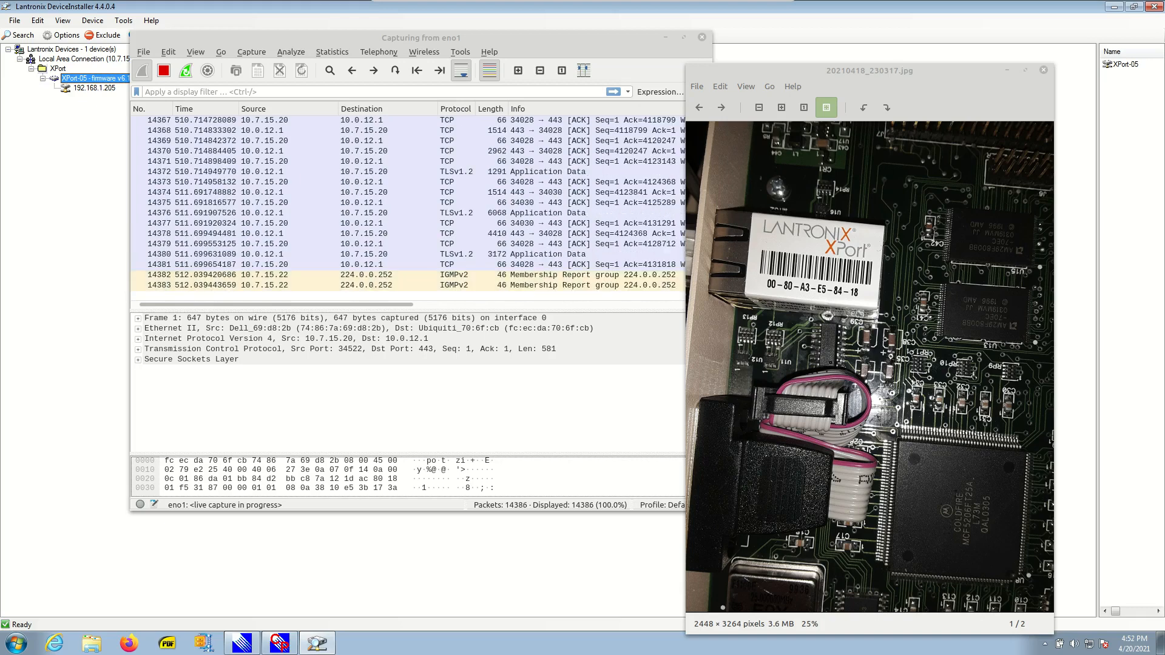
left_click(405, 88)
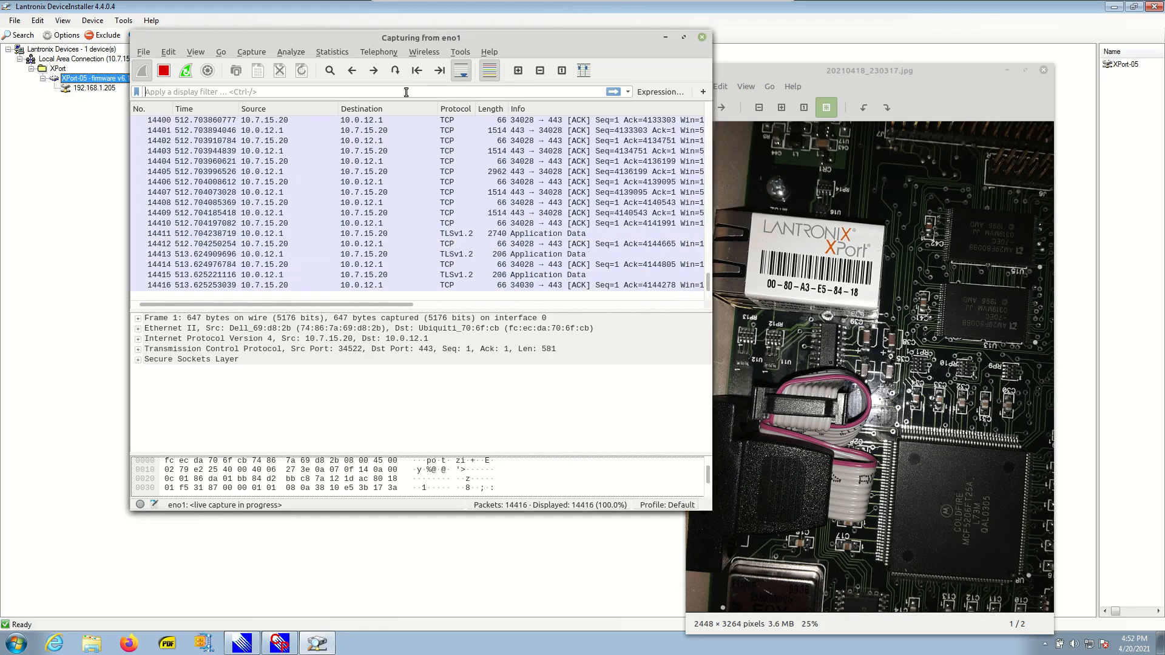
right_click(372, 95)
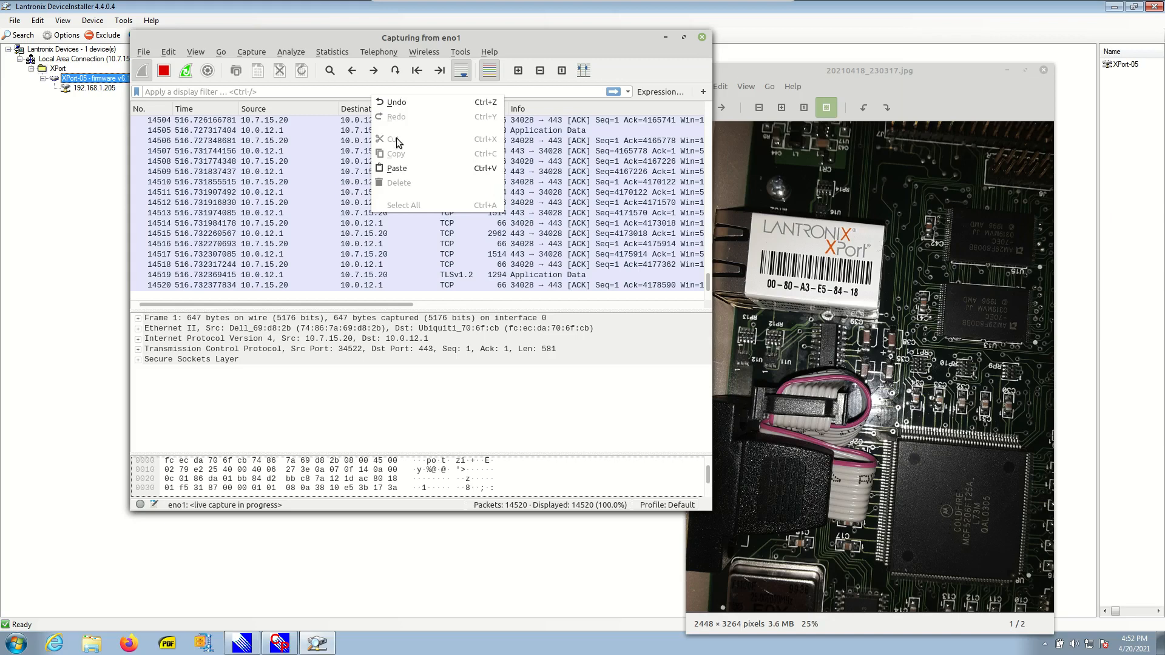
left_click(410, 171)
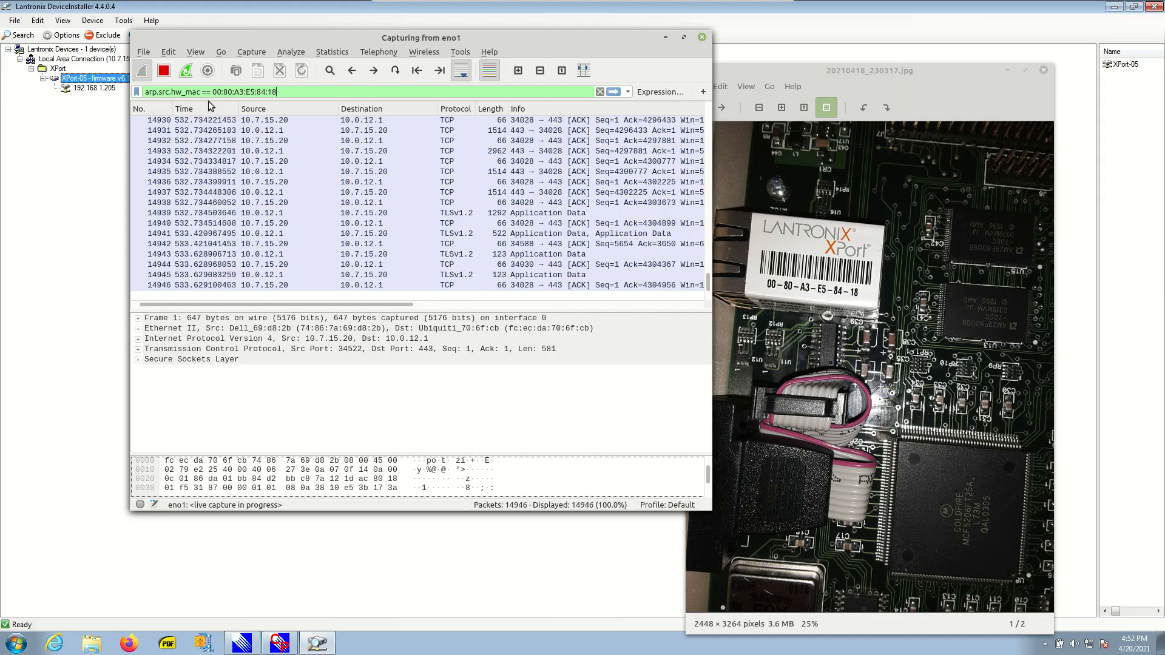
left_click(614, 93)
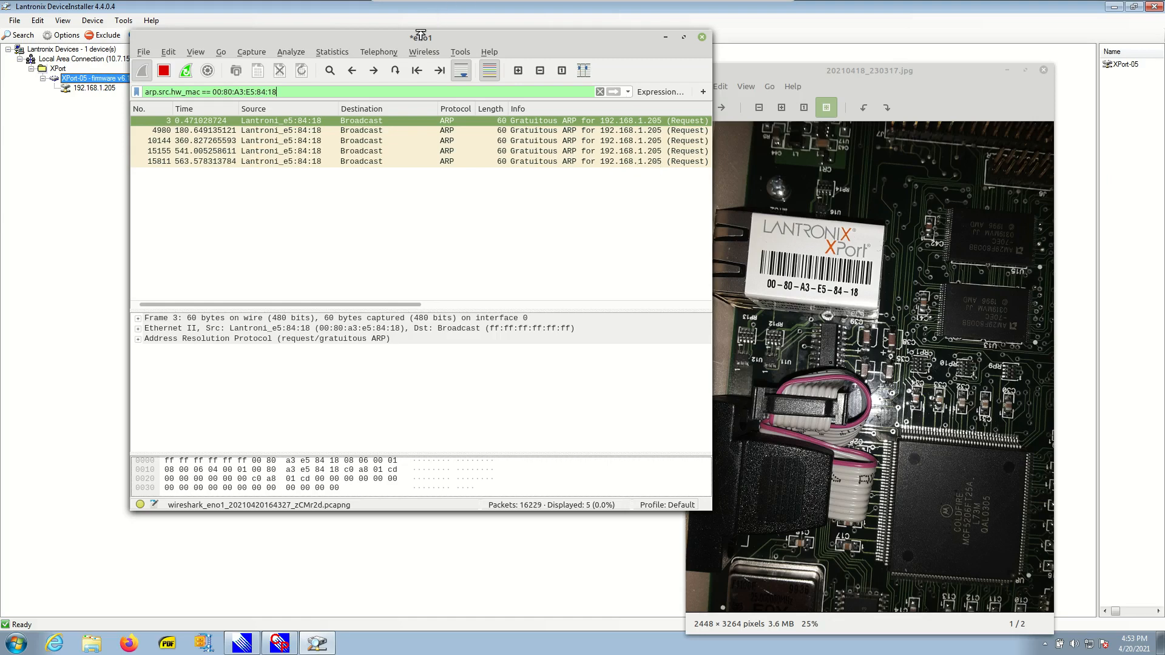
Step: Move the Wireshark window clear of the DeviceInstaller device tree and the XPort label photo
left_click_drag(432, 38, 982, 131)
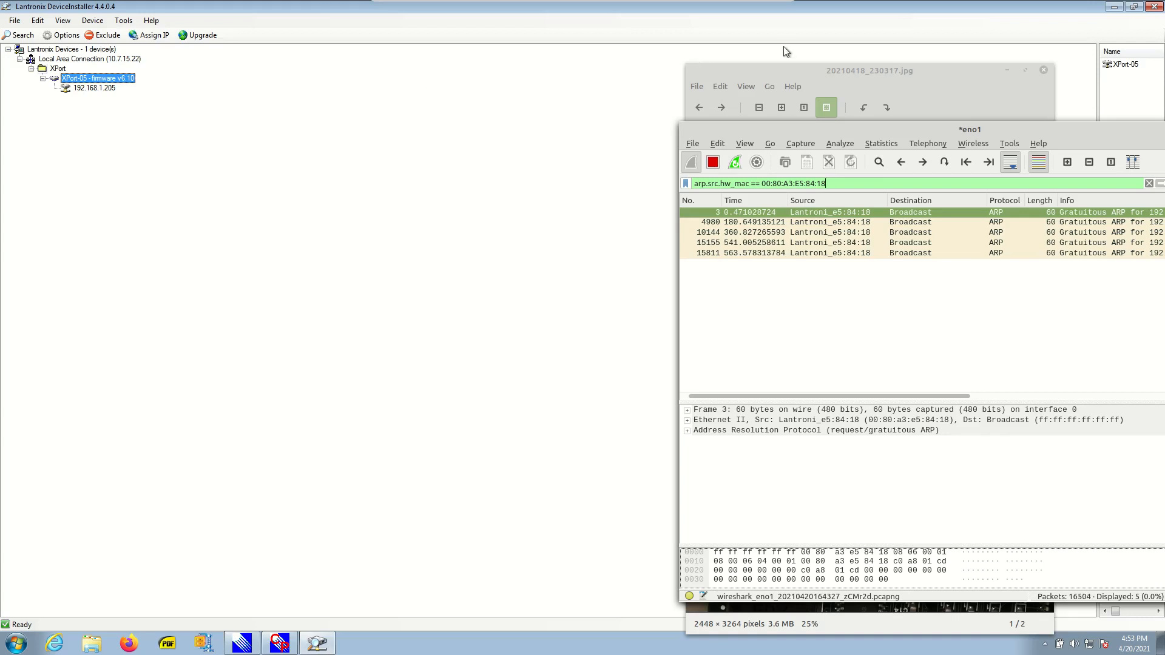
left_click_drag(969, 131, 597, 92)
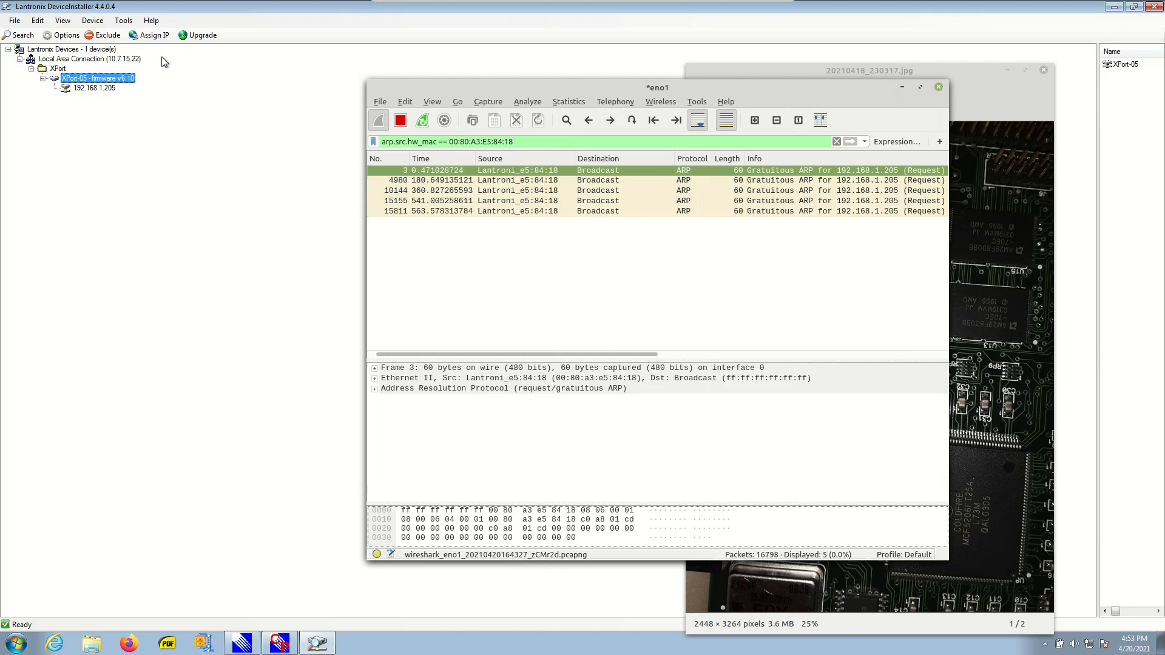
left_click_drag(523, 86, 1164, 212)
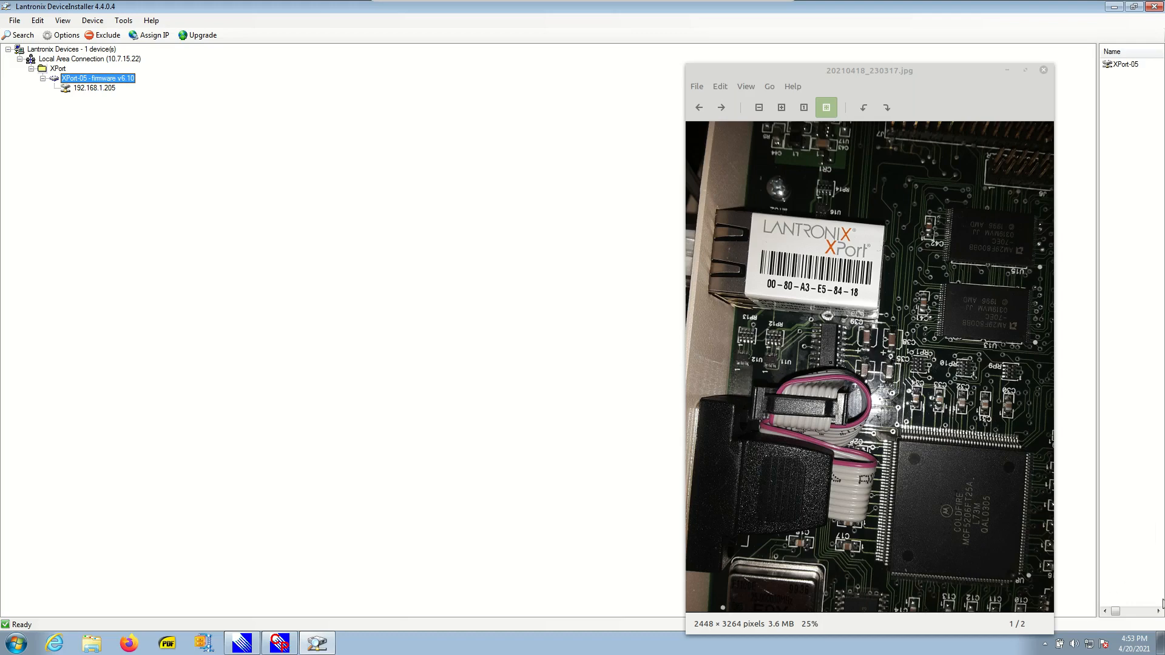
Step: Open the Internet Protocol Version 4 (TCP/IPv4) properties of the PC's Local Area Connection
left_click(1089, 644)
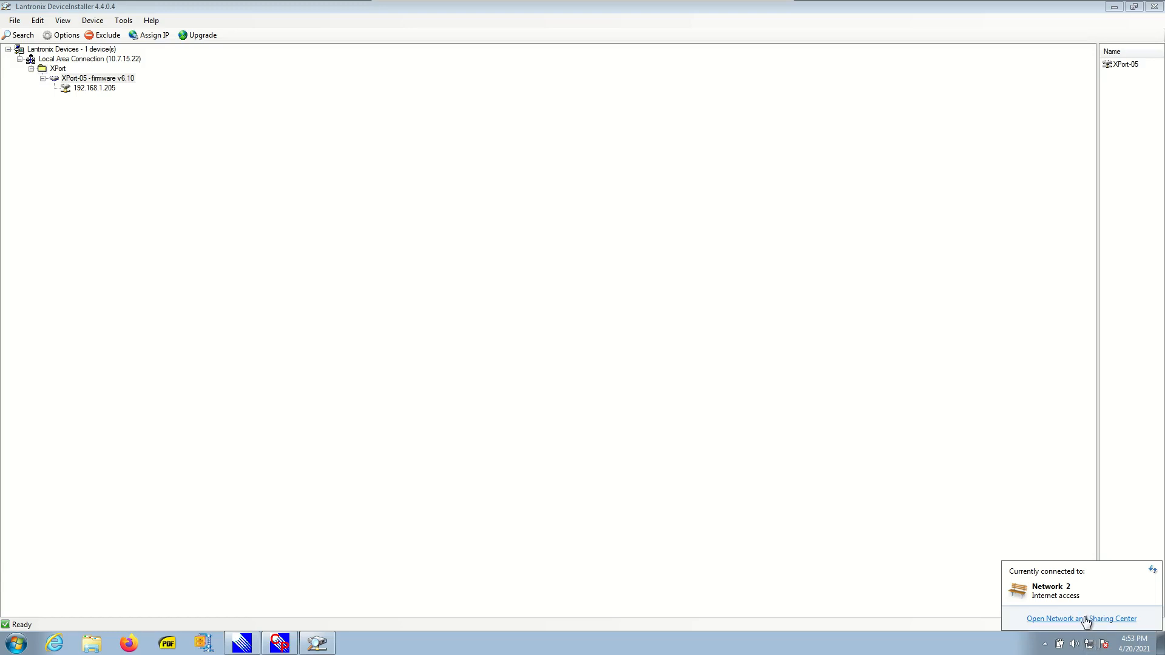
left_click(1085, 620)
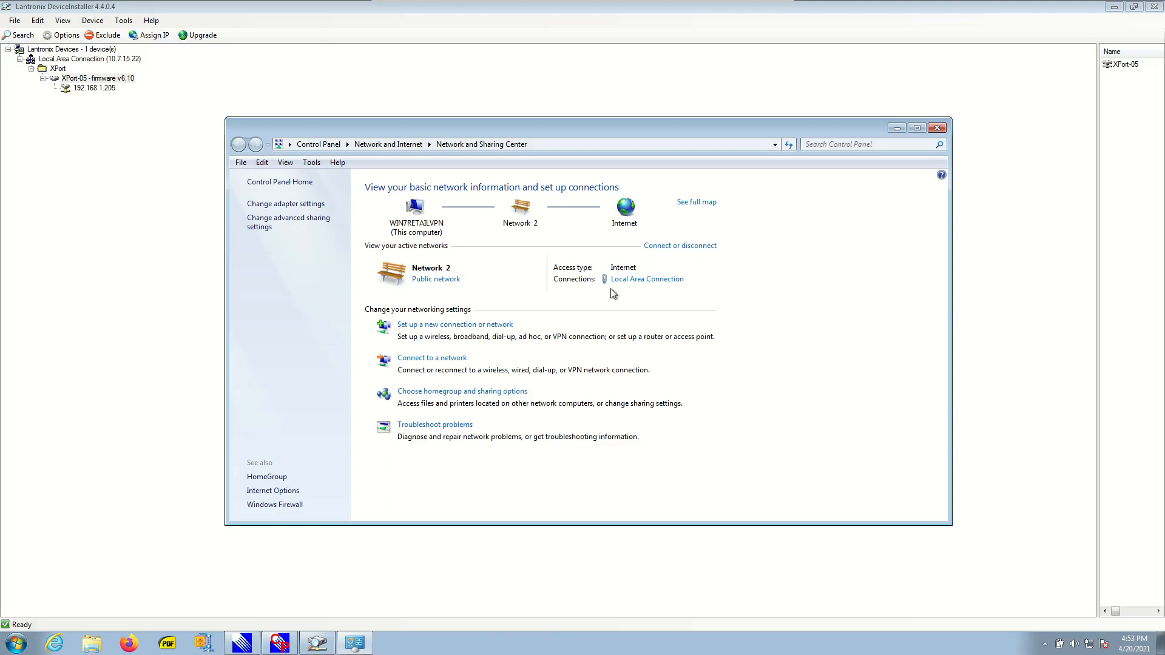
left_click(648, 282)
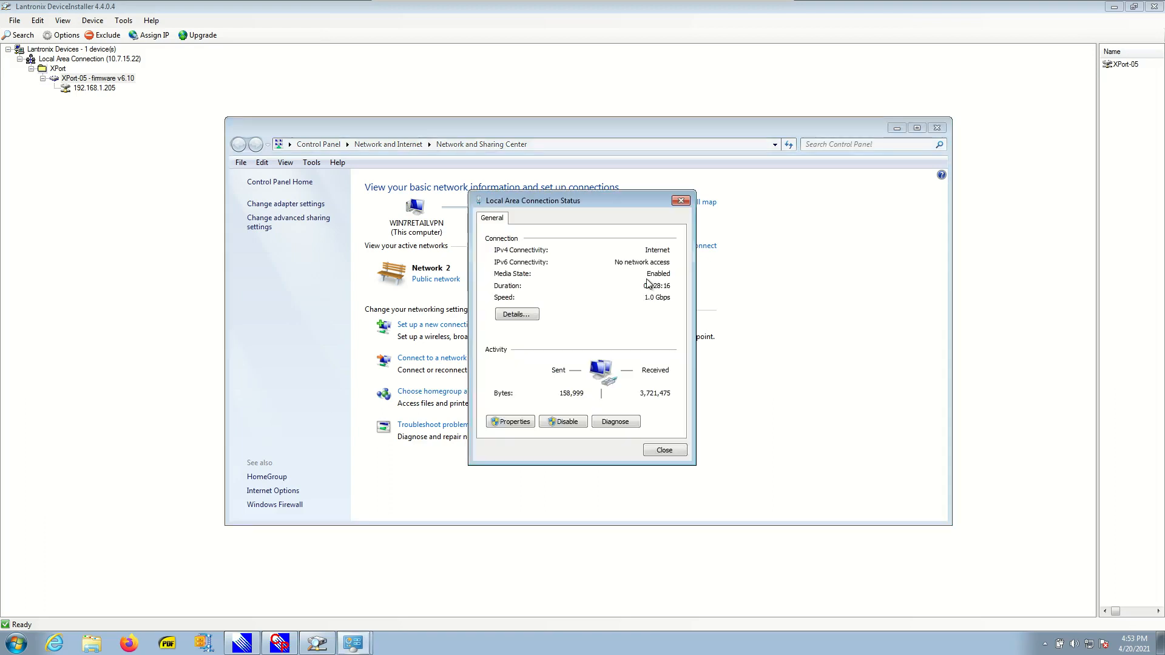
left_click(511, 422)
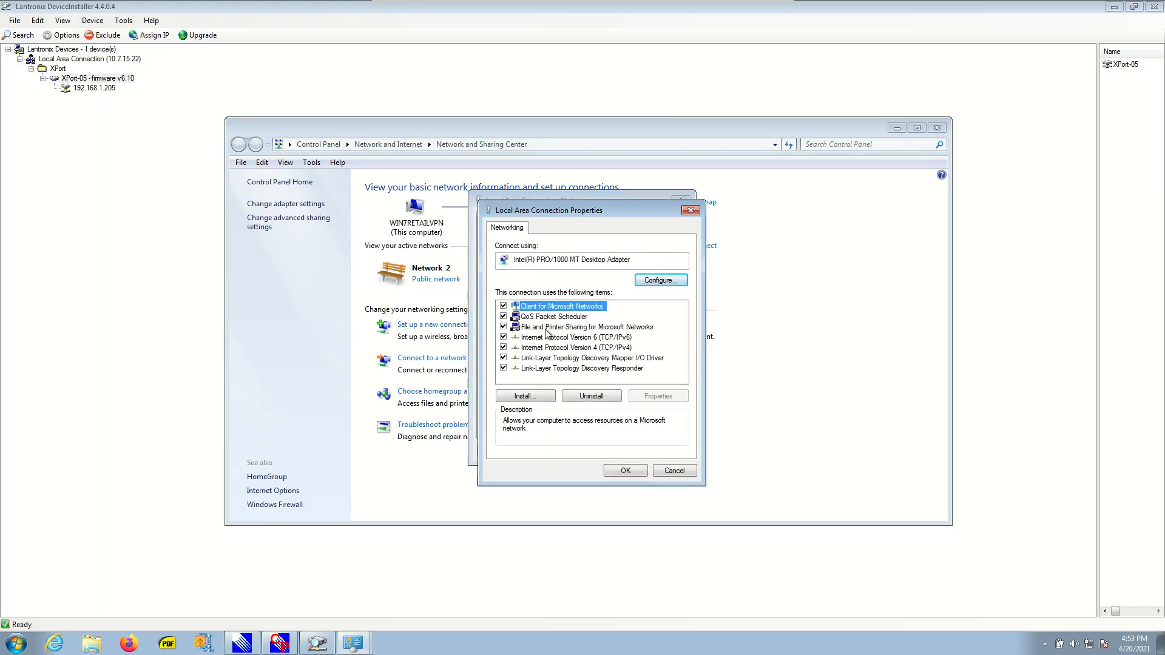
left_click(574, 350)
left_click(659, 395)
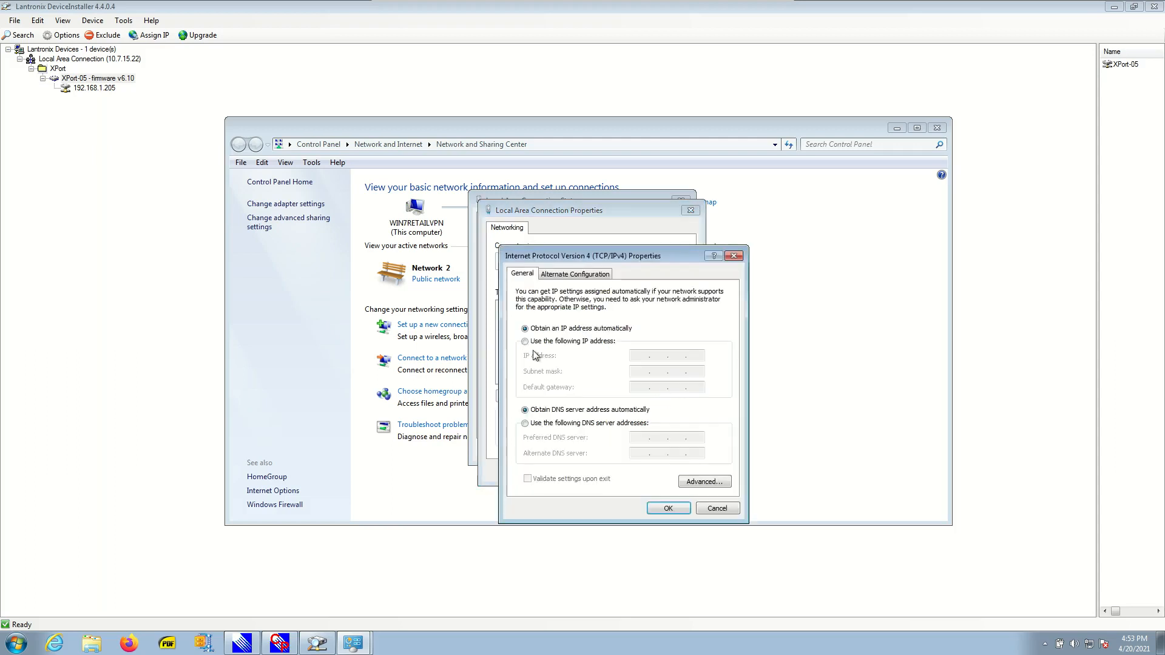
Step: Assign the connection the static IP address 192.168.1.204, subnet mask 255.255.255.0 and default gateway 192.168.1.1, and save the settings
left_click(526, 343)
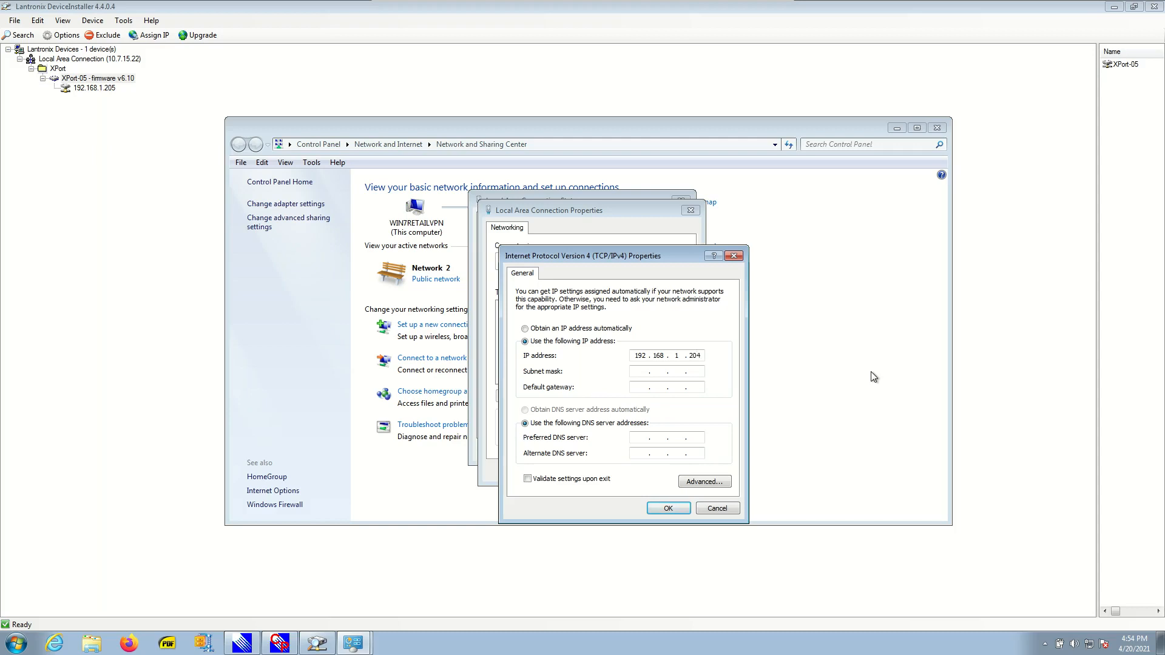
left_click(634, 373)
left_click(669, 509)
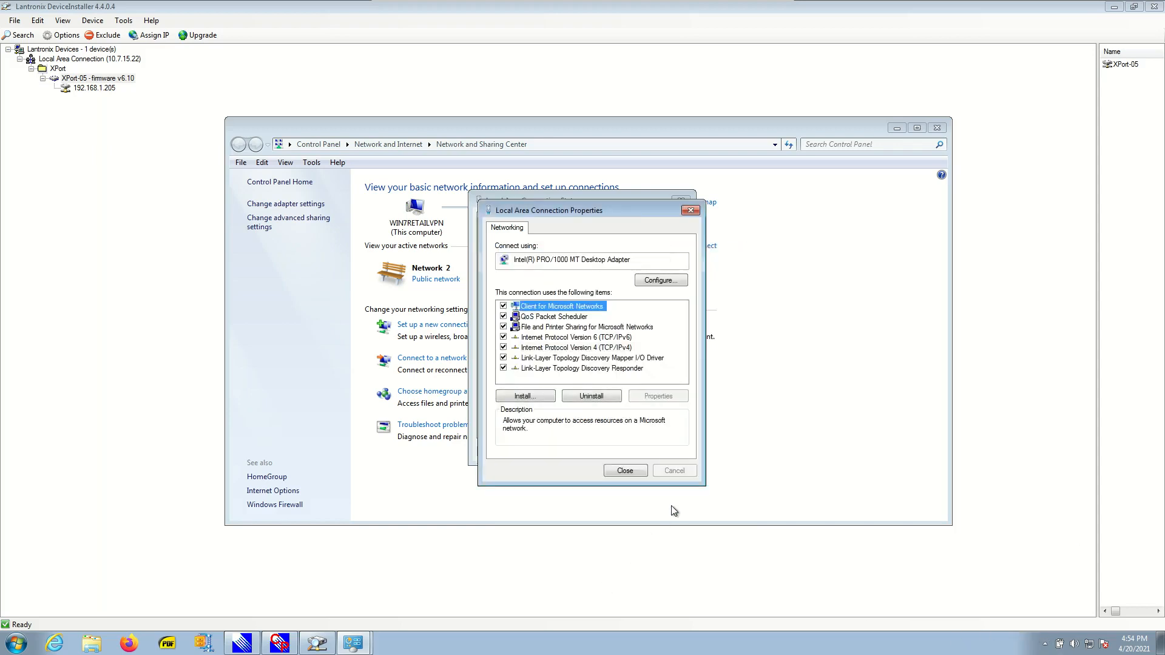
left_click(631, 468)
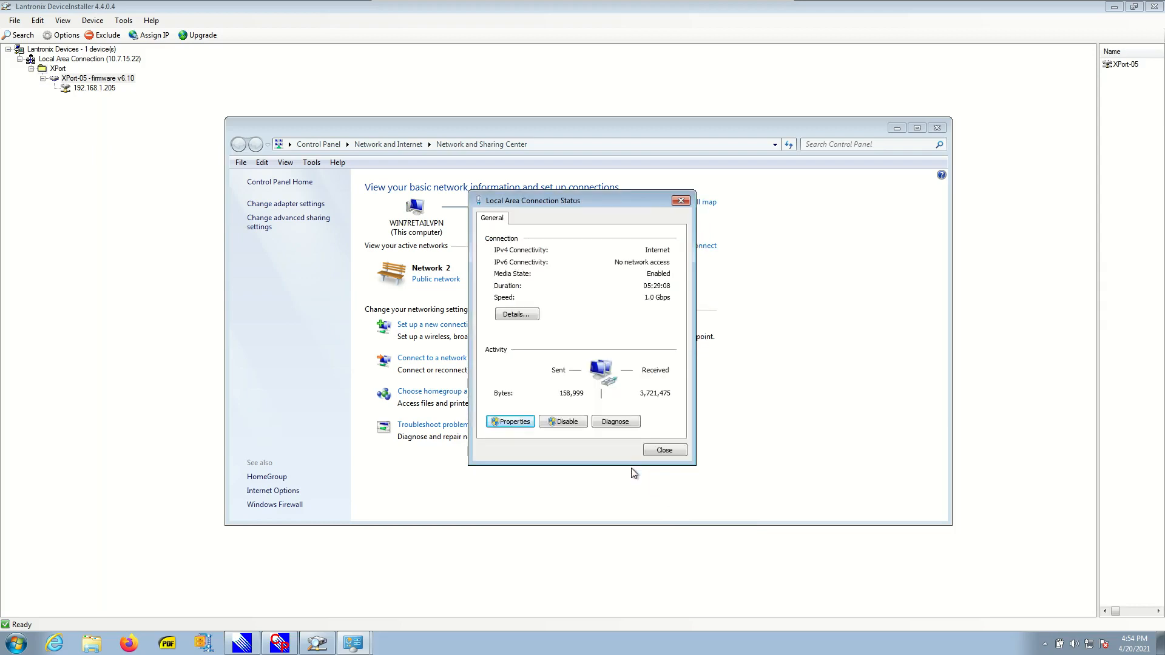
left_click(662, 451)
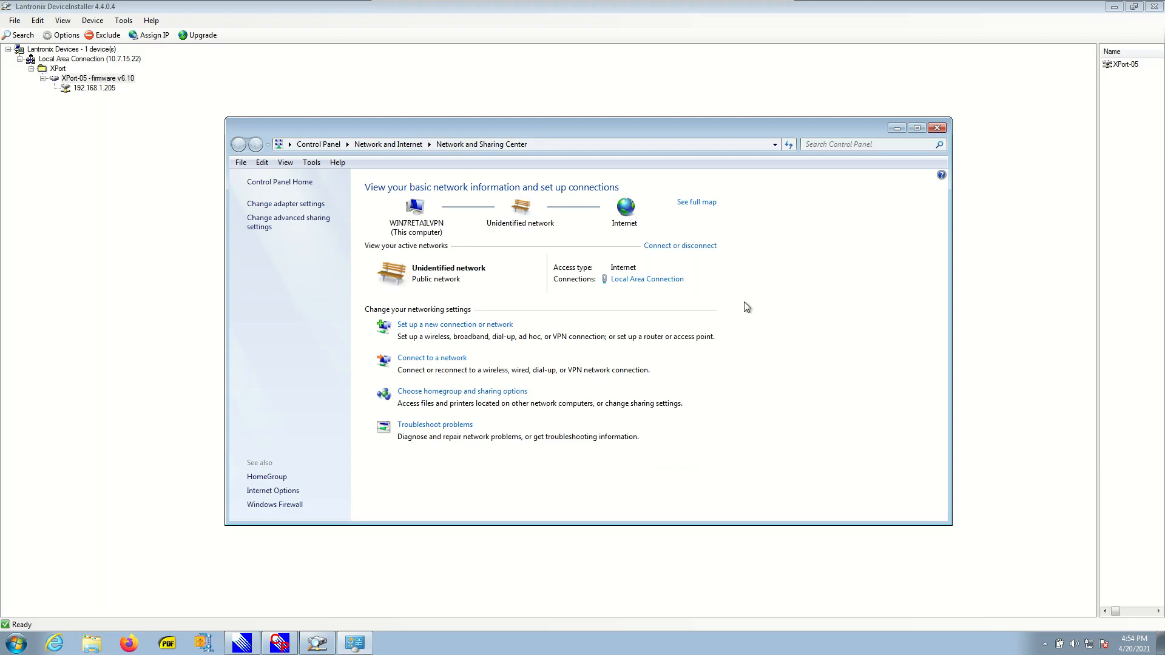
Step: Check the Local Area Connection's IPv4 details, and close the network windows
left_click(658, 280)
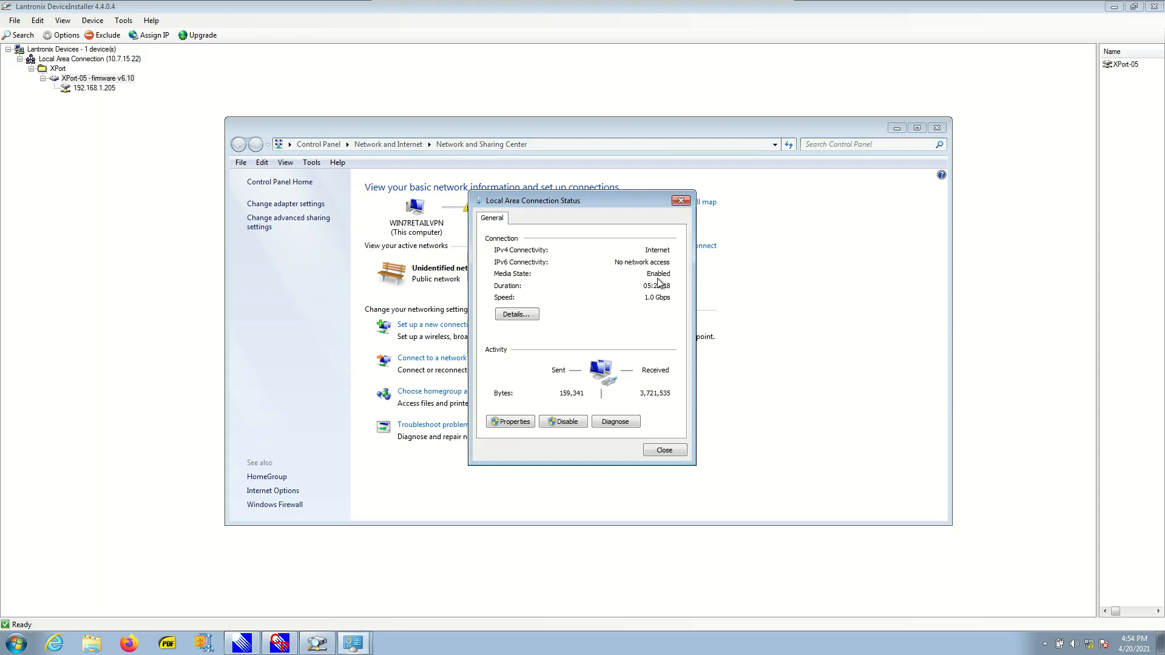
left_click(516, 315)
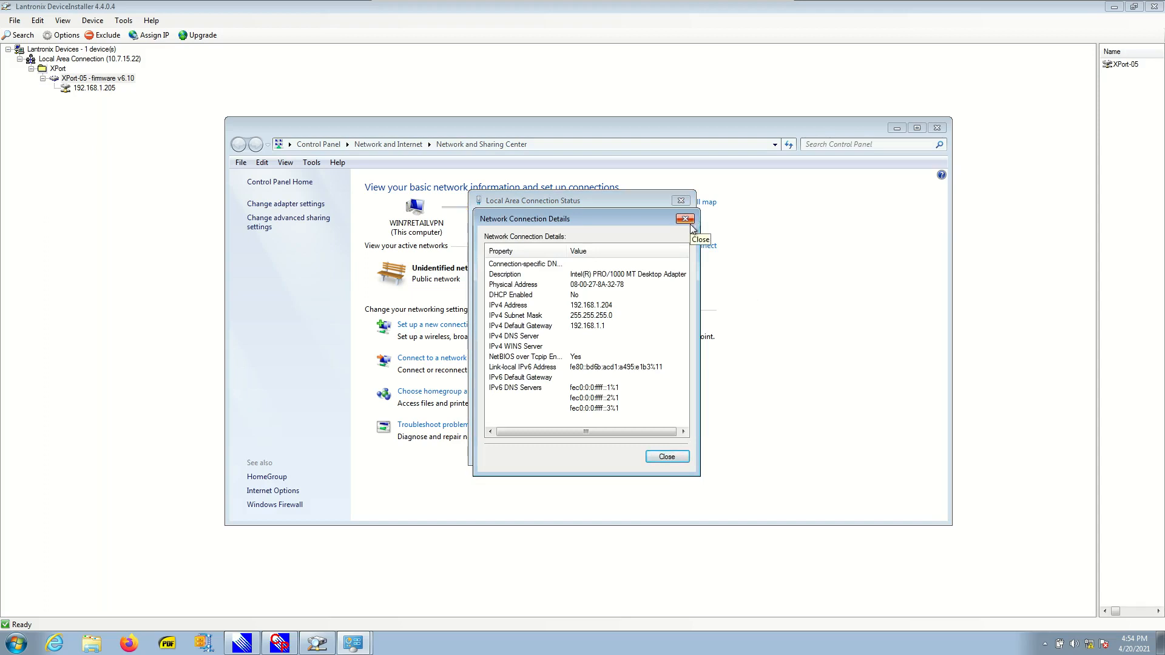
left_click(689, 222)
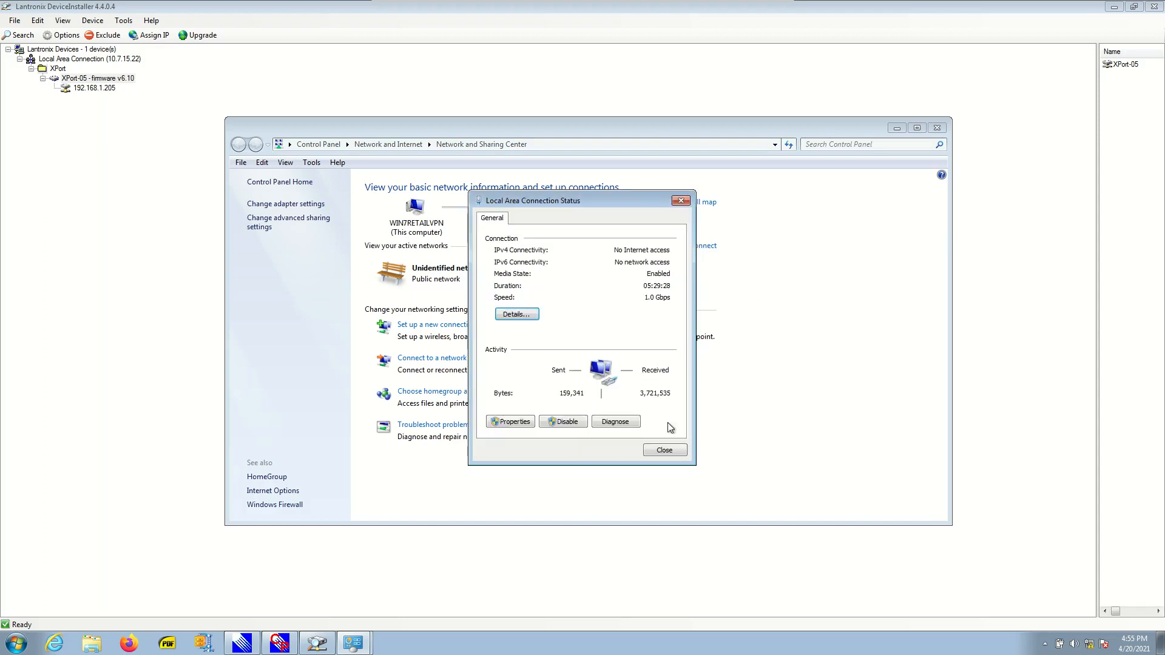
left_click(665, 450)
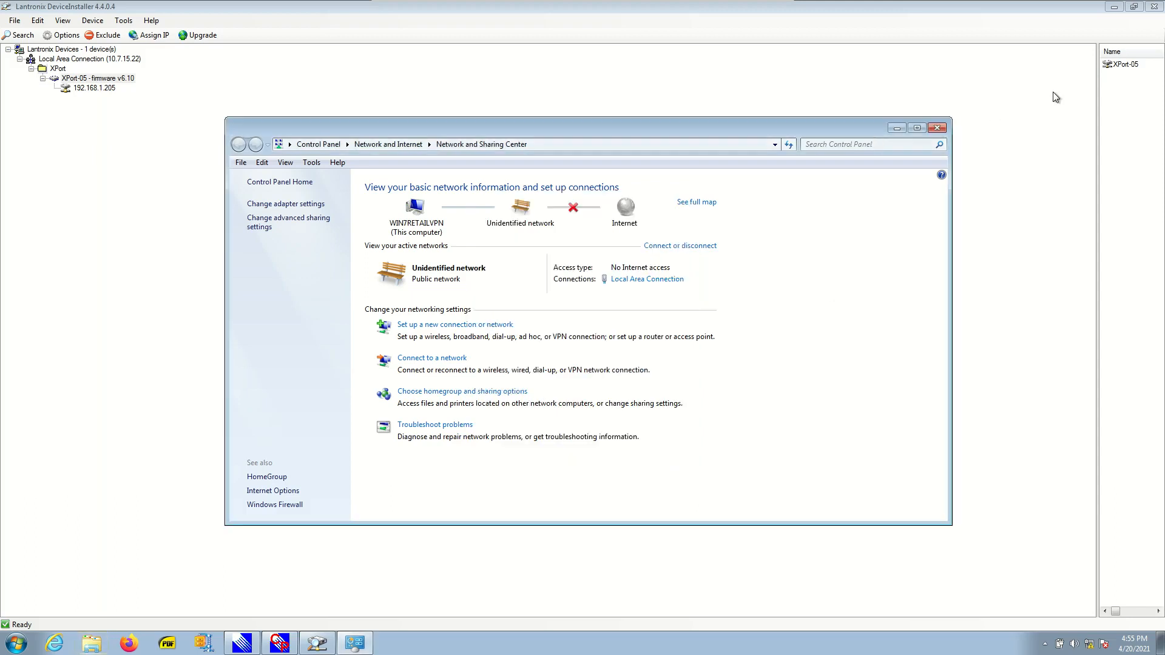
left_click(936, 128)
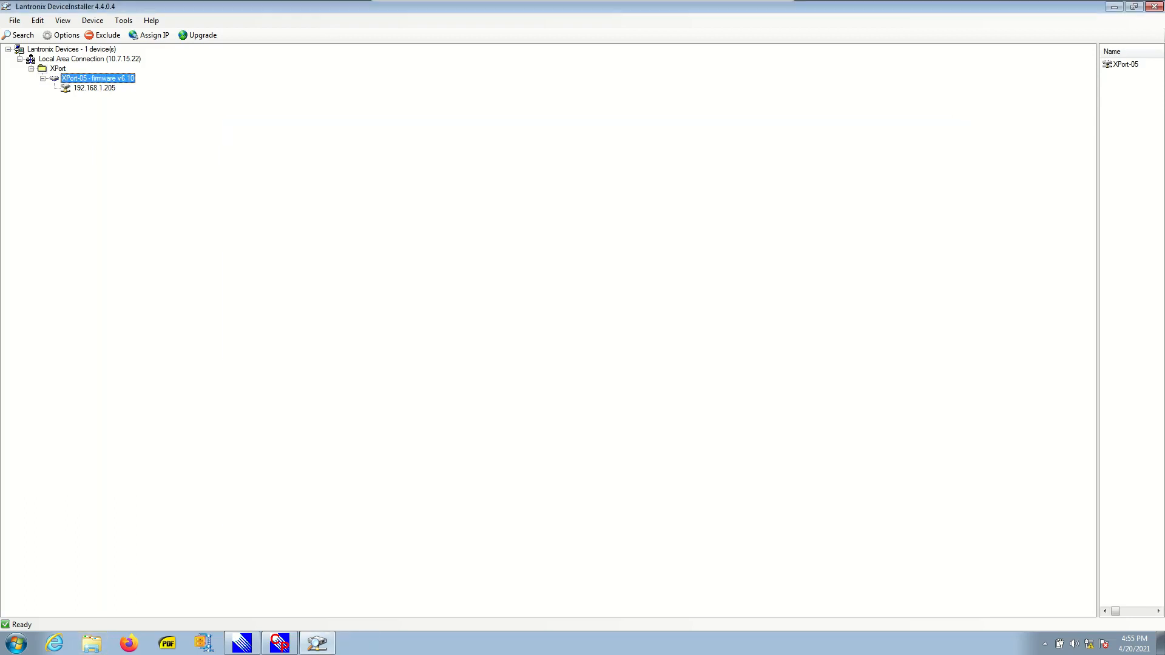
Step: Search the network for Lantronix devices again and open the XPort-05's device information in a widened details pane
left_click(18, 35)
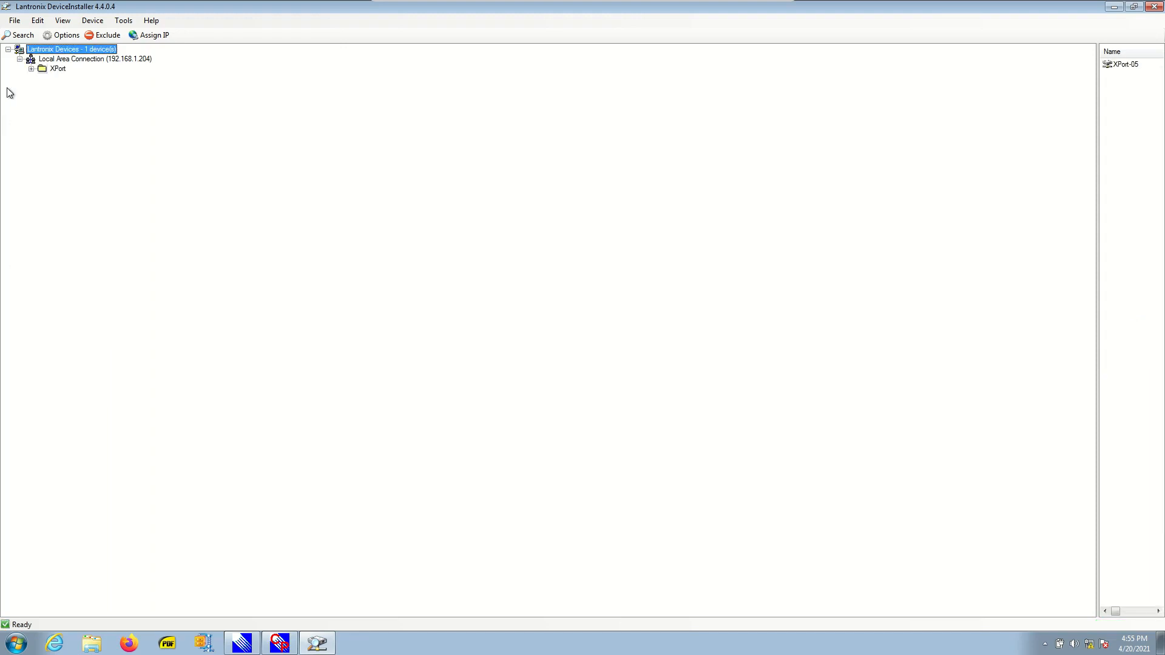
left_click(32, 68)
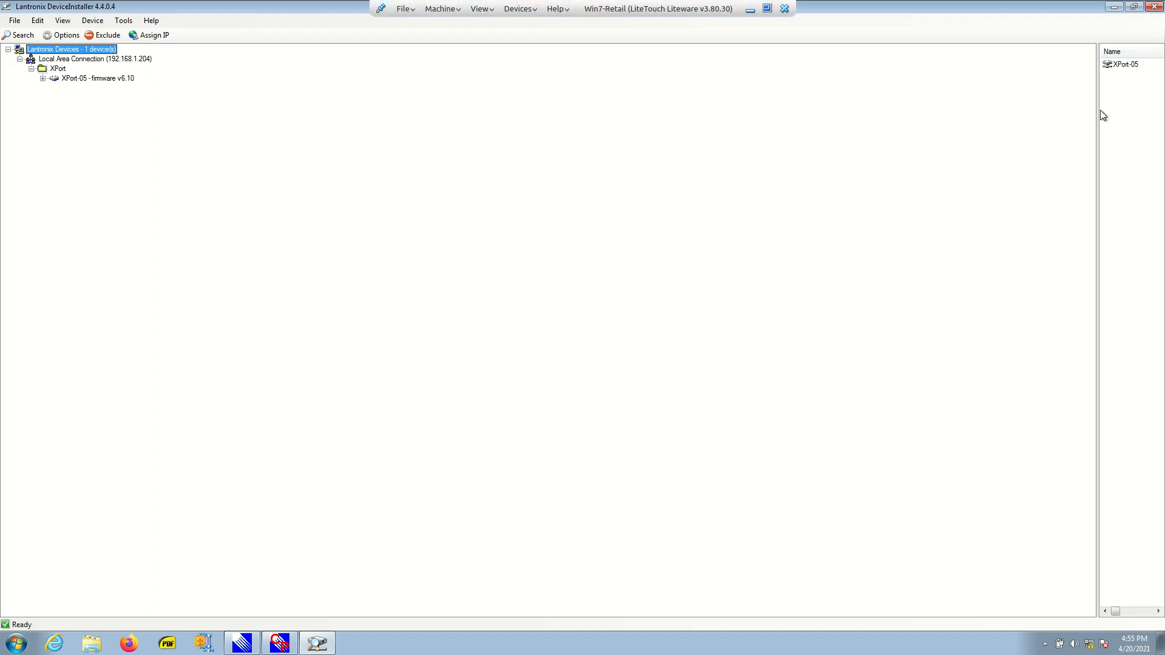
left_click_drag(1099, 112, 230, 287)
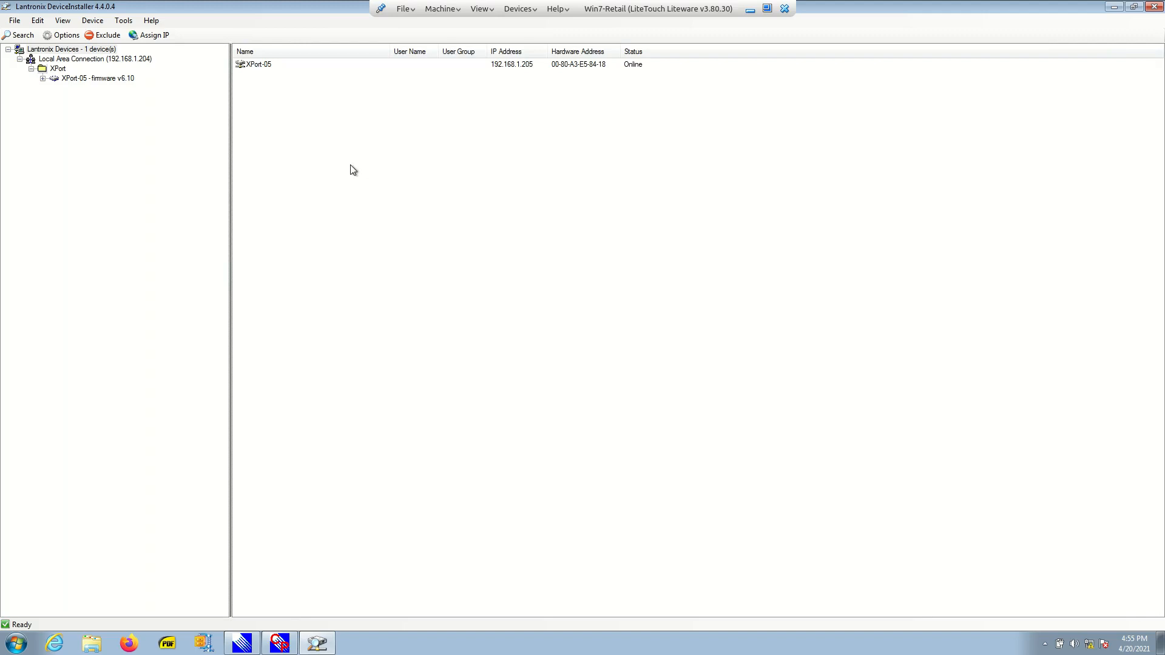
double_click(250, 64)
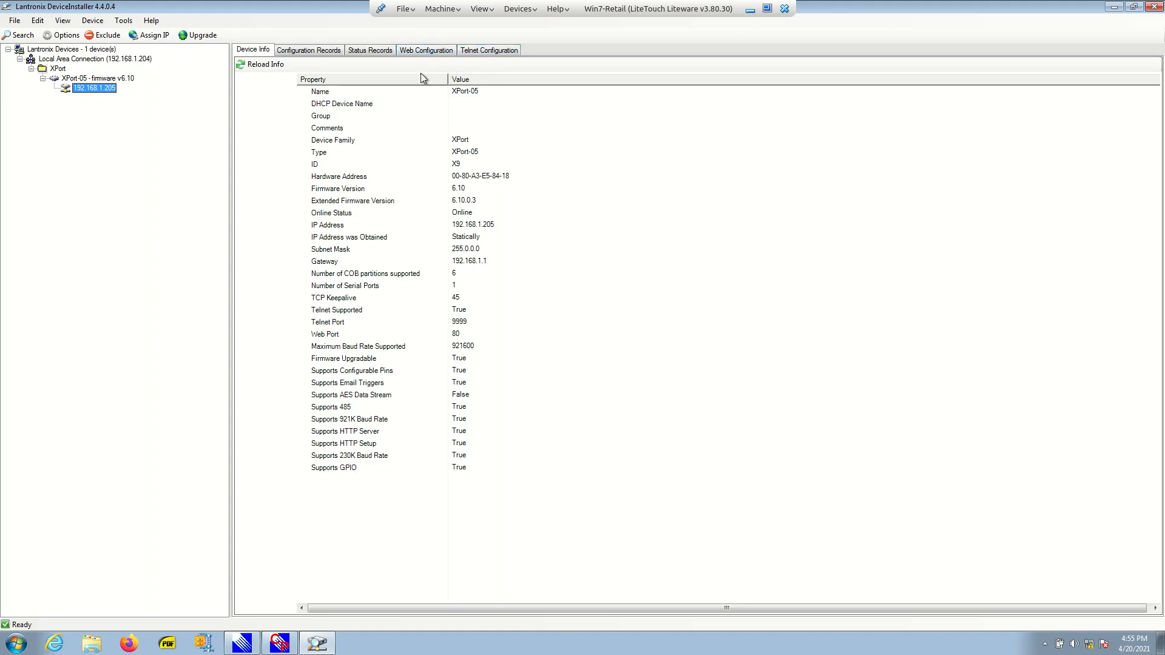
Step: Connect to the XPort at 192.168.1.205 through Telnet on port 9999 and enter its setup mode
left_click(492, 53)
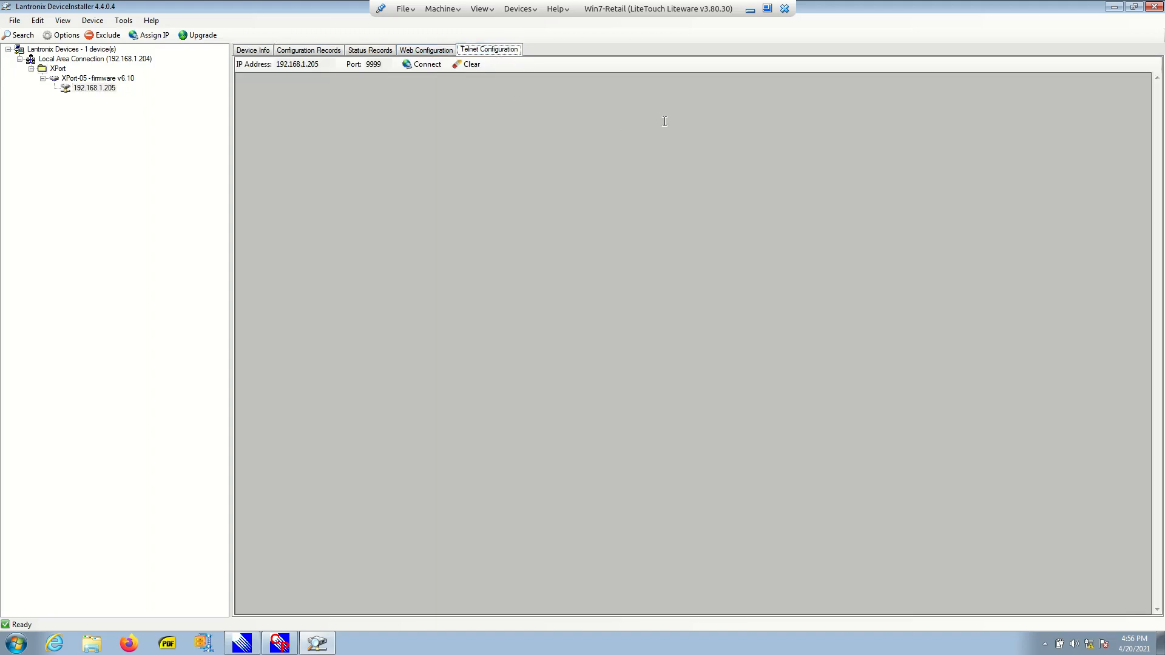
left_click(424, 65)
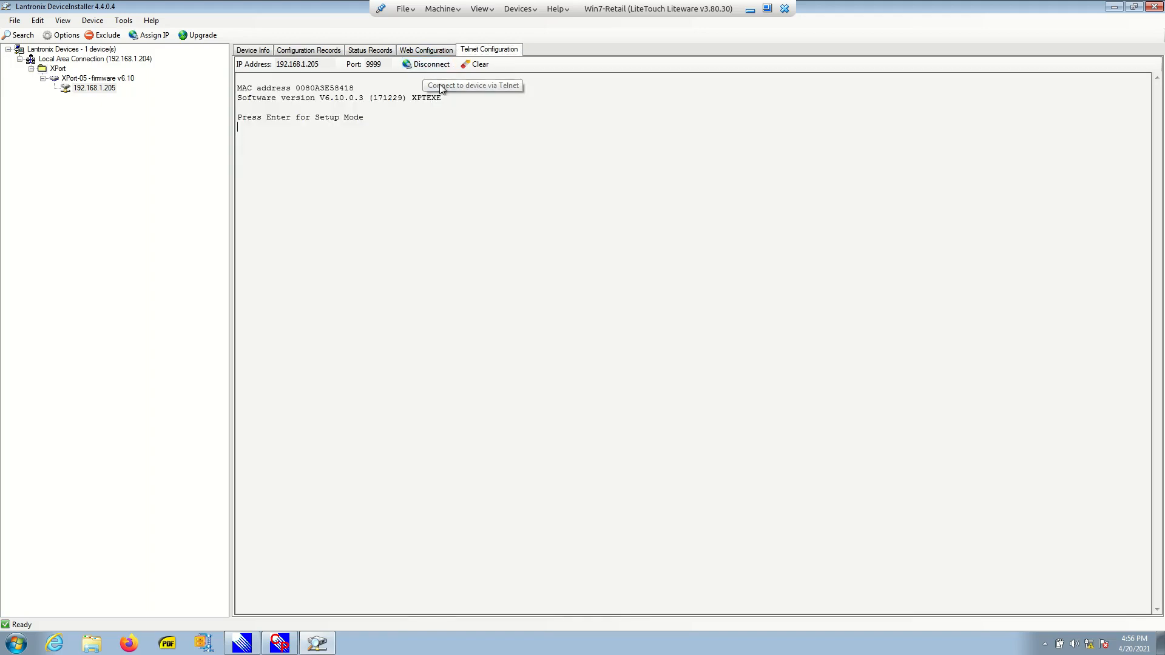
key("Return")
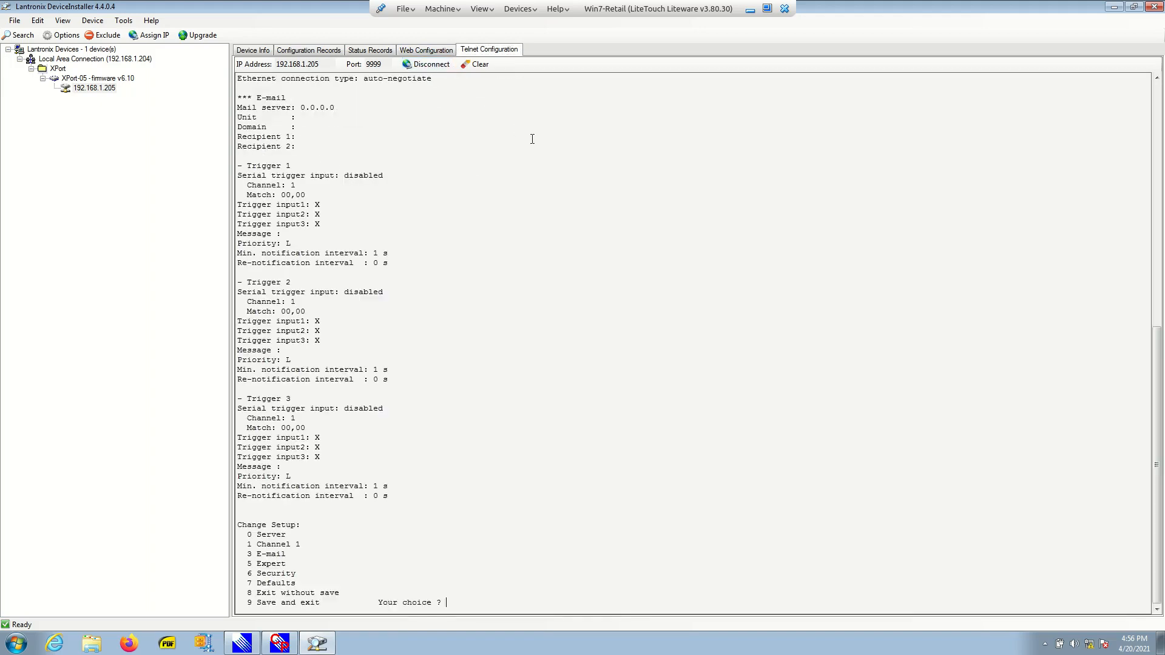
key("Return")
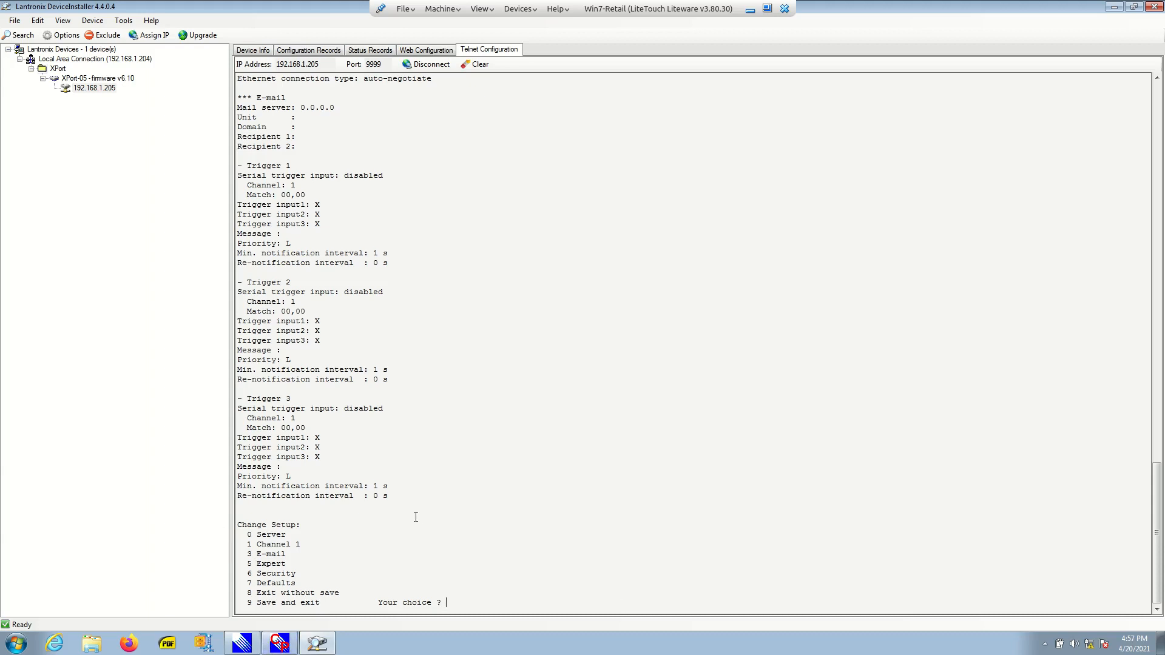
Step: In the server setup, set the first three octets of the device's IP address to 10.7.15 and keep the last octet
type("0")
key("Return")
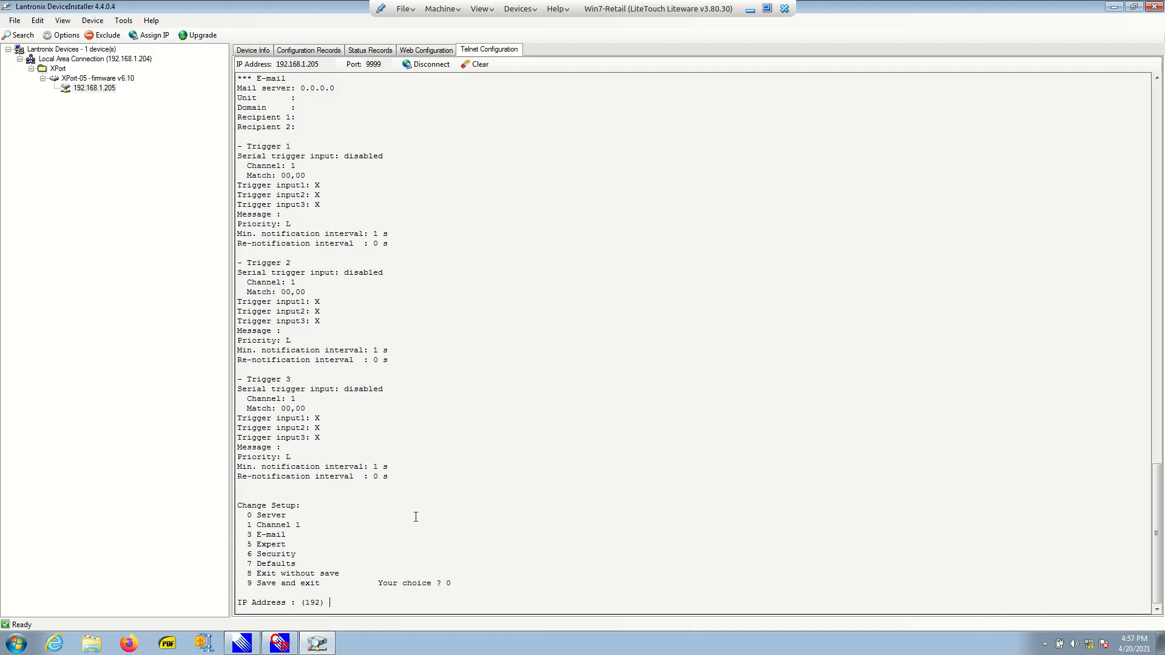
type("10")
key("Return")
type("7")
key("Return")
type("15")
key("Return")
key("Return")
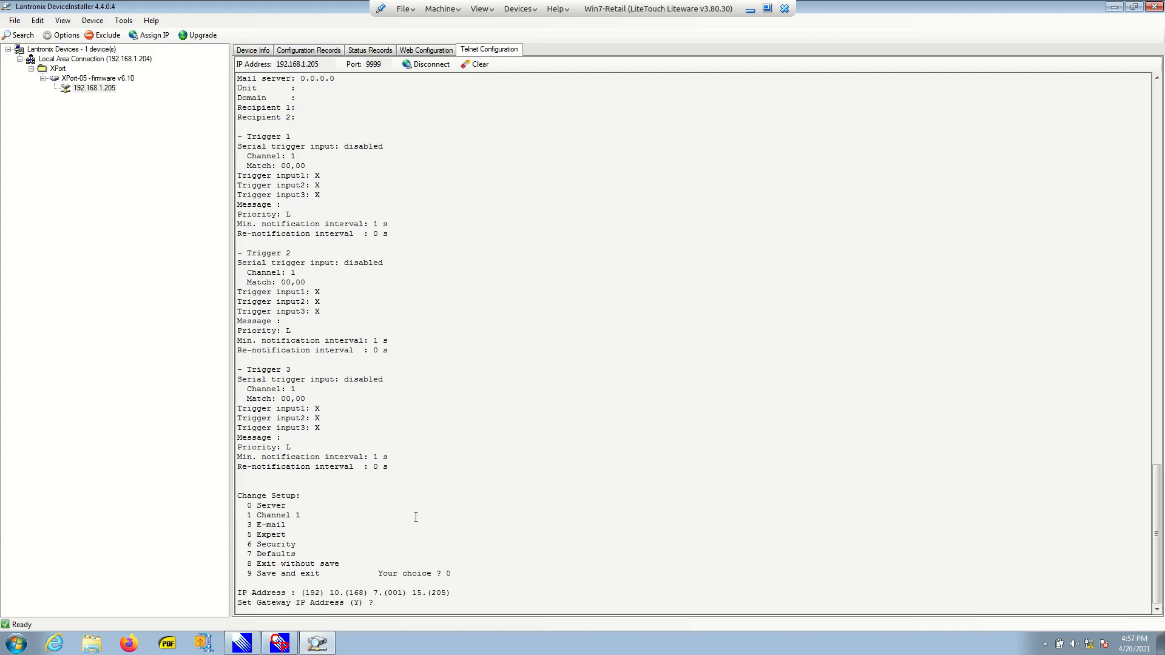
Step: Accept the existing gateway, netmask and DNS values through the remaining server prompts and return to the setup menu
key("Return")
key("Return")
key("Return")
key("Return")
key("Return")
key("Return")
key("Return")
key("Return")
key("Return")
key("Return")
key("Return")
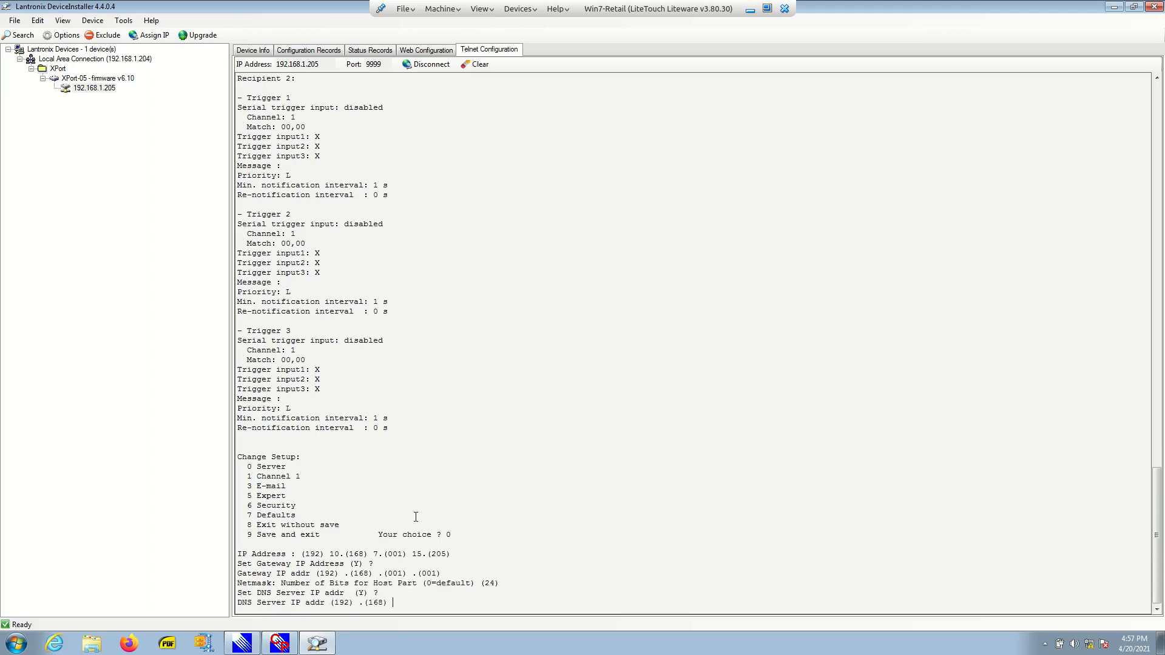
key("Return")
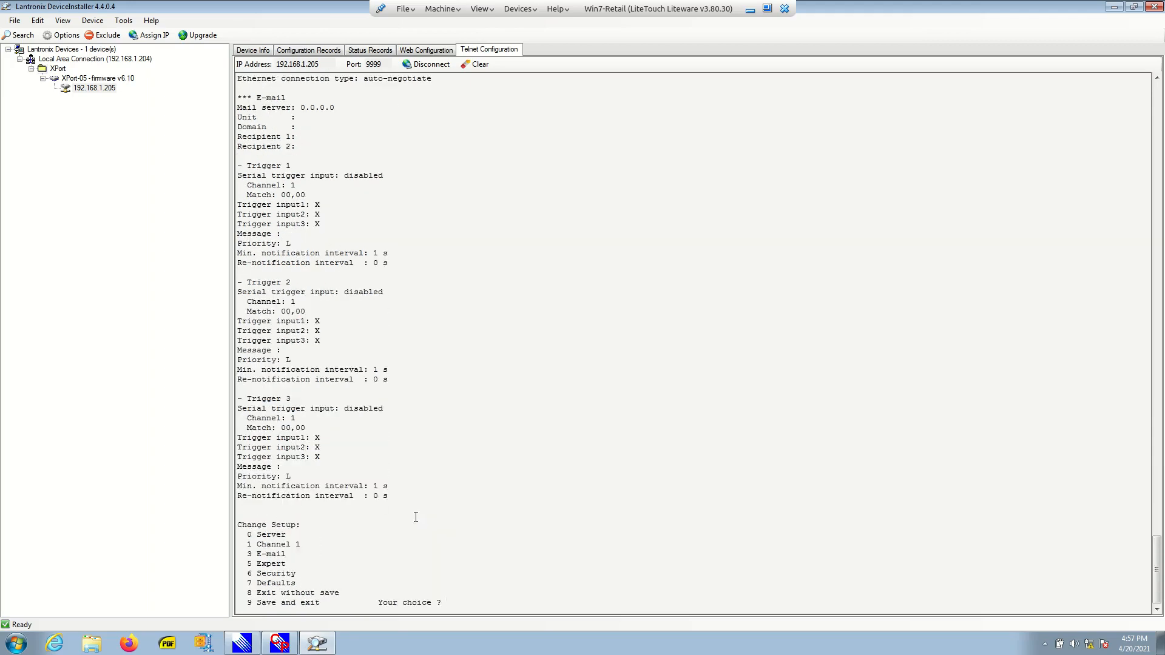
Step: Reopen the server setup and set the device's IP address to 10.7.15.200
type("0")
key("Return")
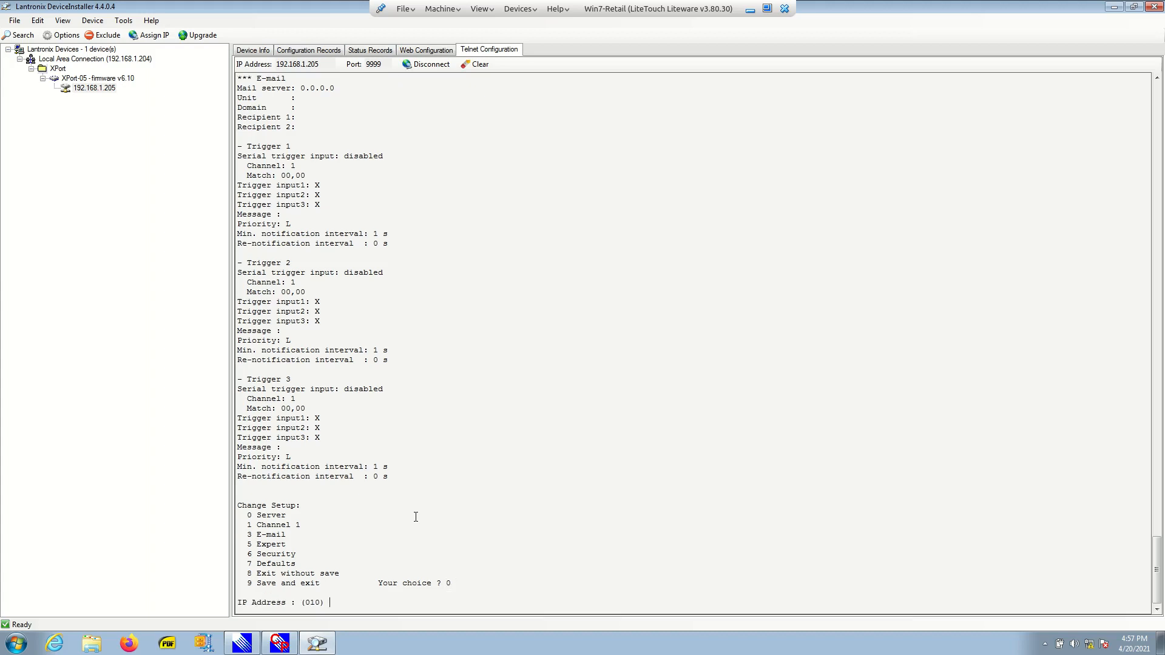
type("10")
key("Return")
type("7) 7")
key("Return")
type("15) 15")
key("Return")
type("200")
key("Return")
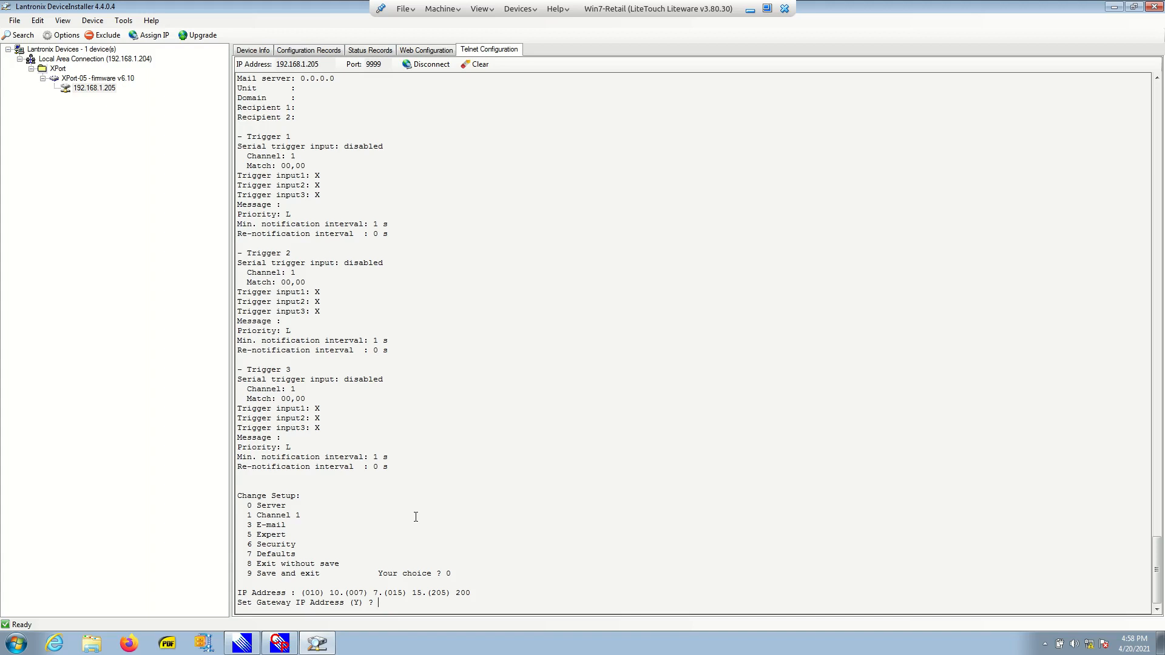
Step: Choose to set a gateway and enter 10.7.15.1 as the gateway IP address
type("Y")
key("Return")
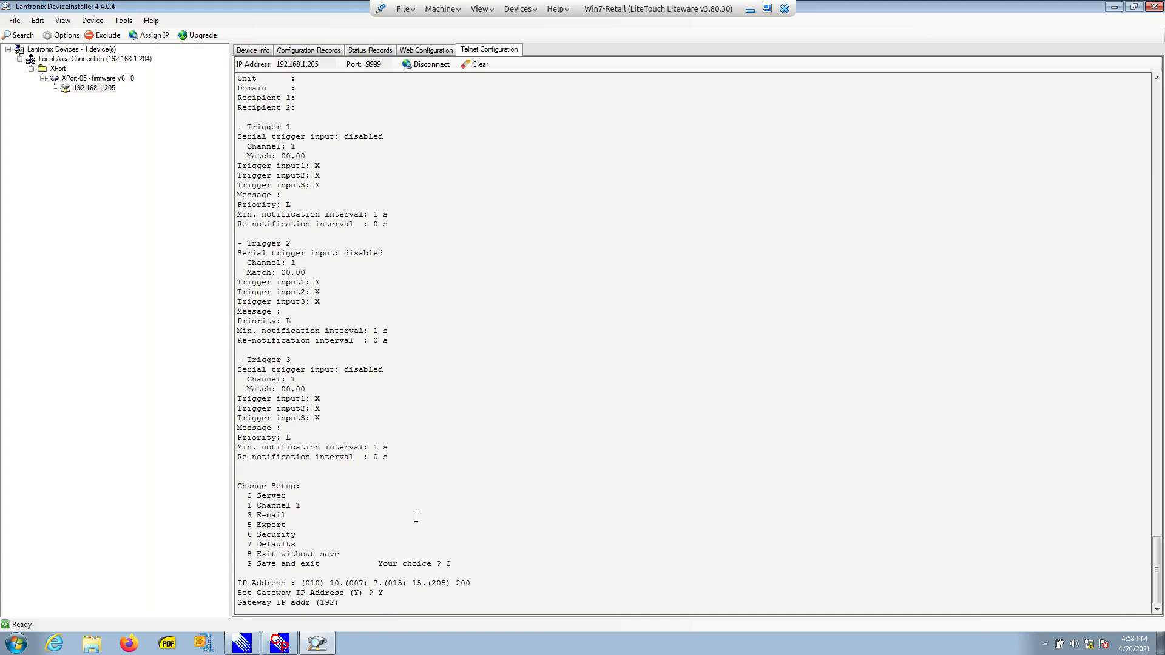
type("10")
key("Return")
type("7")
key("Return")
type("15")
key("Return")
type("1) 1")
key("Return")
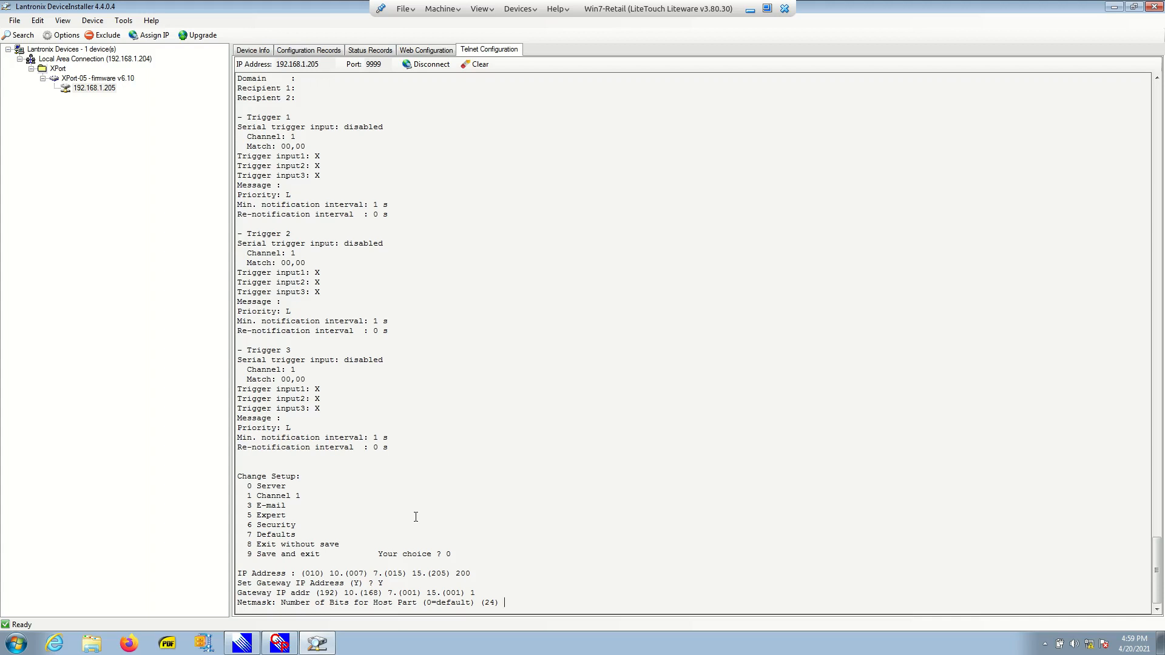
Step: Enter 24 as the netmask's number of host bits and set the DNS server address to 10.7.15.1
type("24")
key("Return")
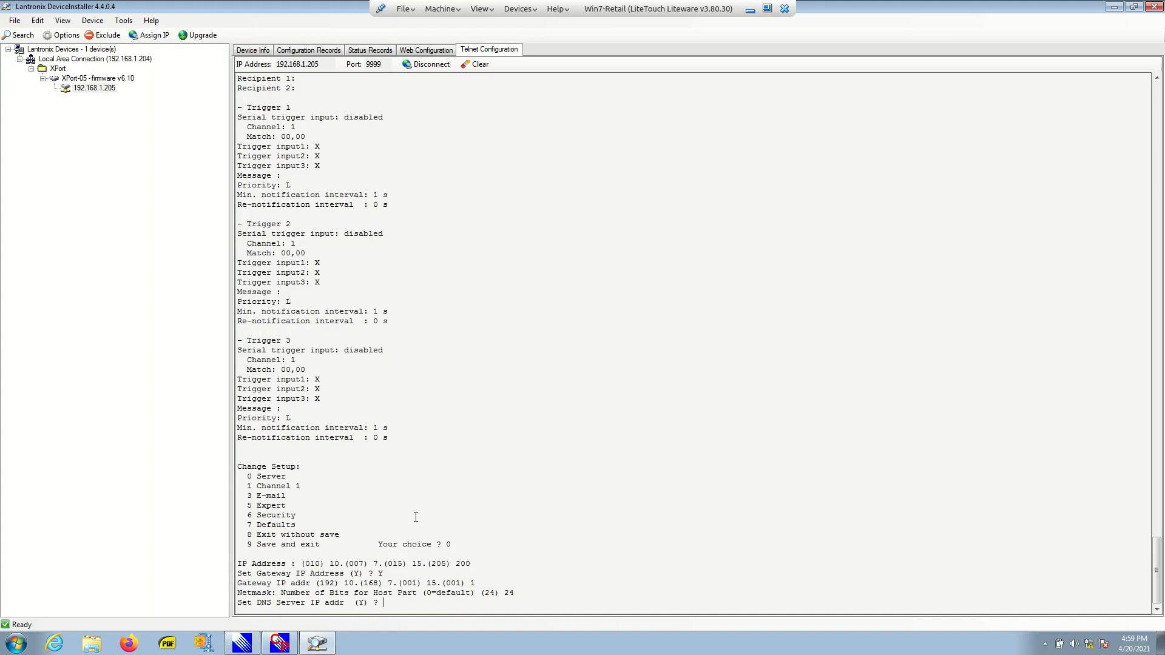
type("Y")
key("Return")
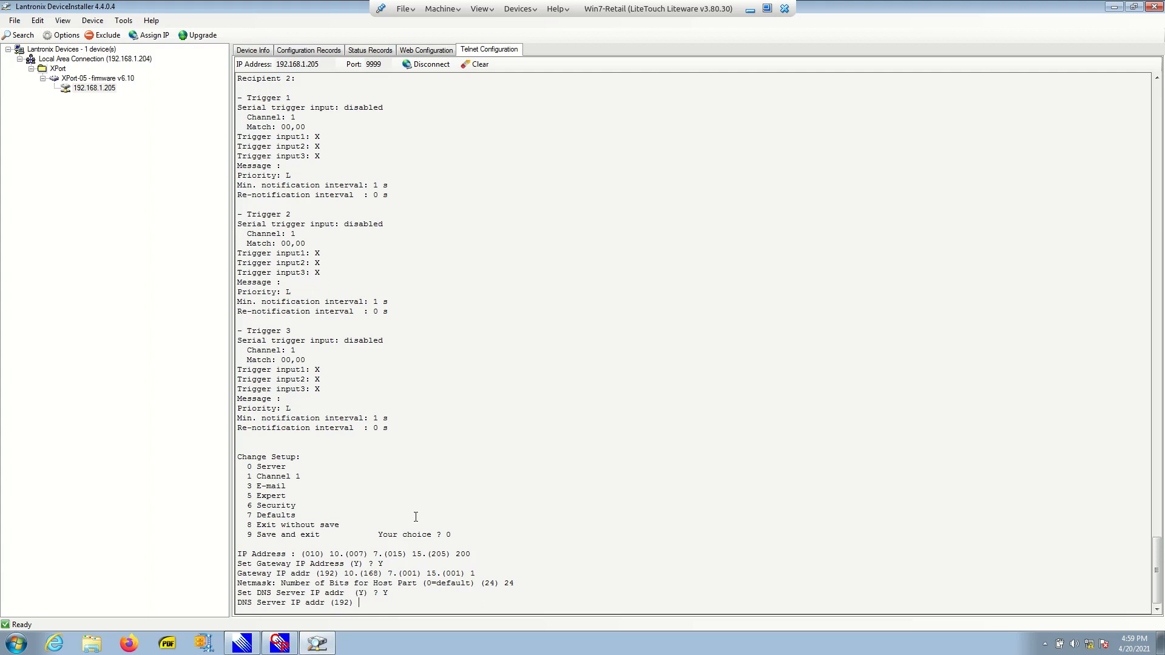
type("10")
key("Return")
type("7")
key("Return")
type("15")
key("Return")
type("1) 1")
key("Return")
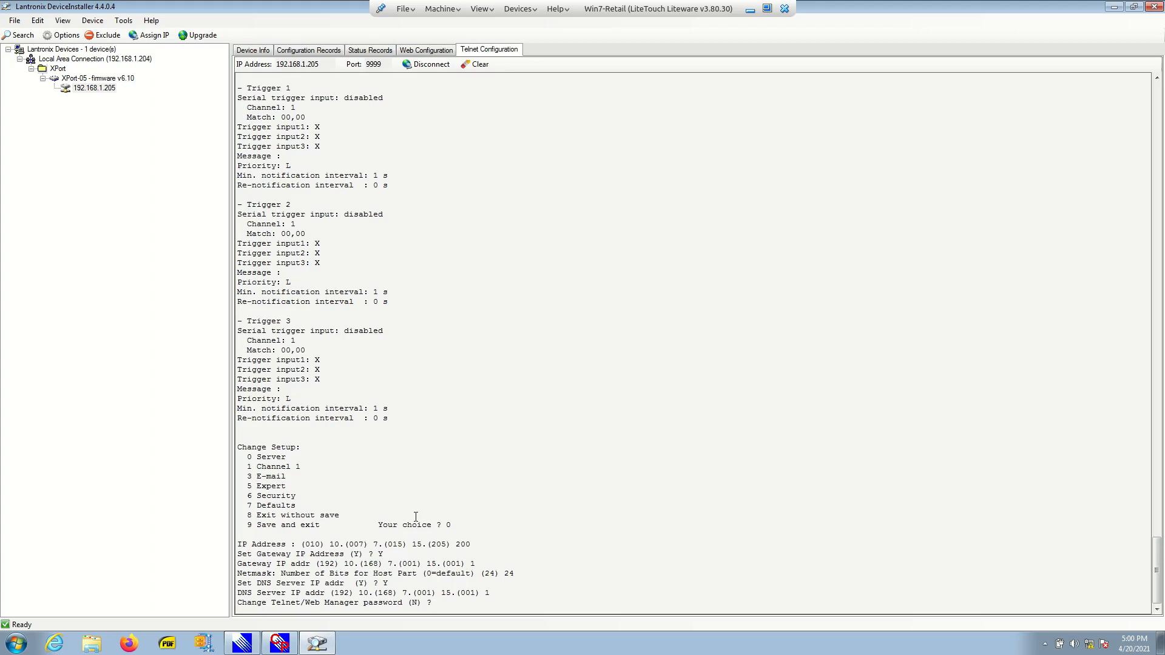
Step: Decline changing the Telnet/Web Manager password, and save the setup and exit
type("N")
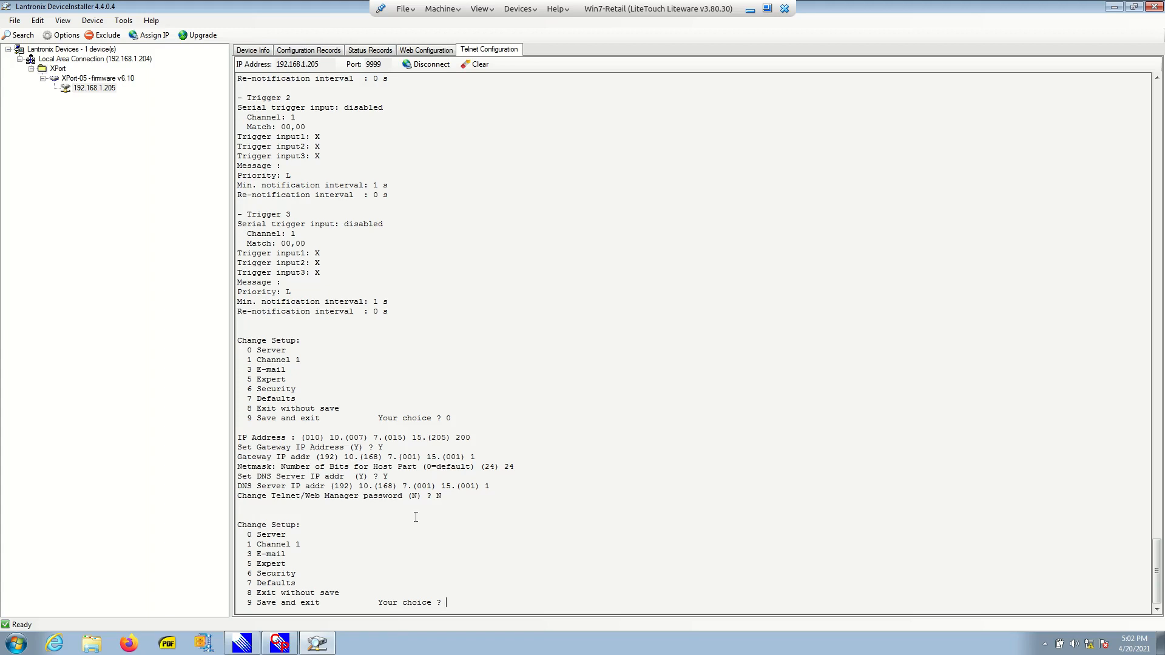
type("9")
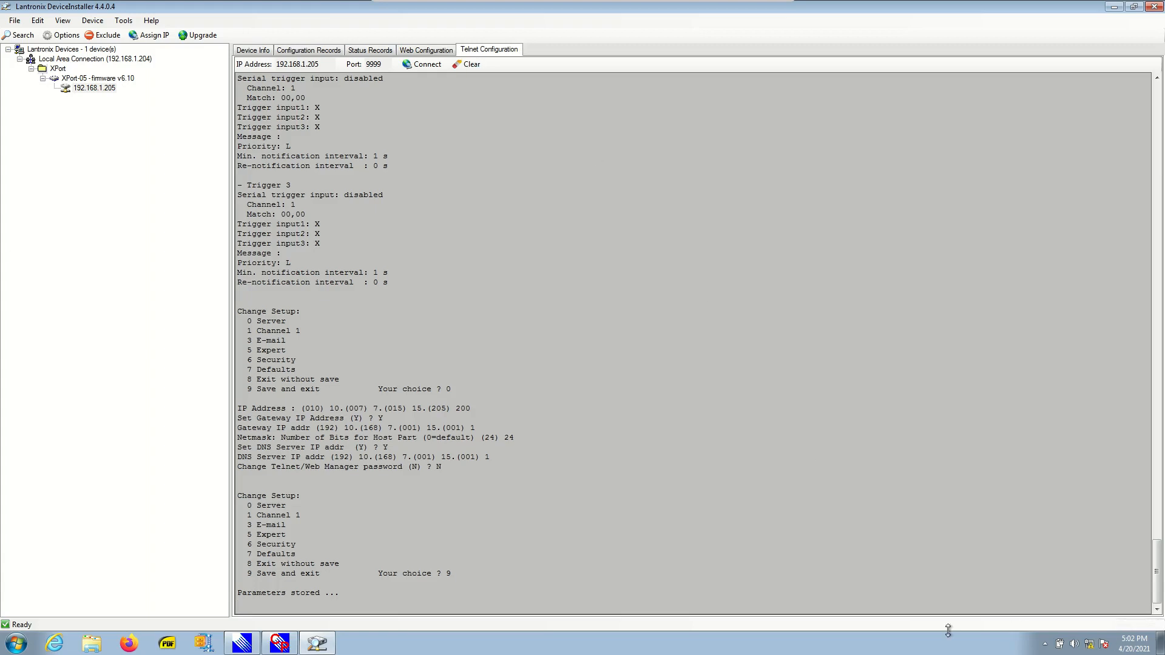
Step: Configure the PC's Local Area Connection to obtain its IPv4 address automatically, and close the connection dialogs
left_click(1088, 644)
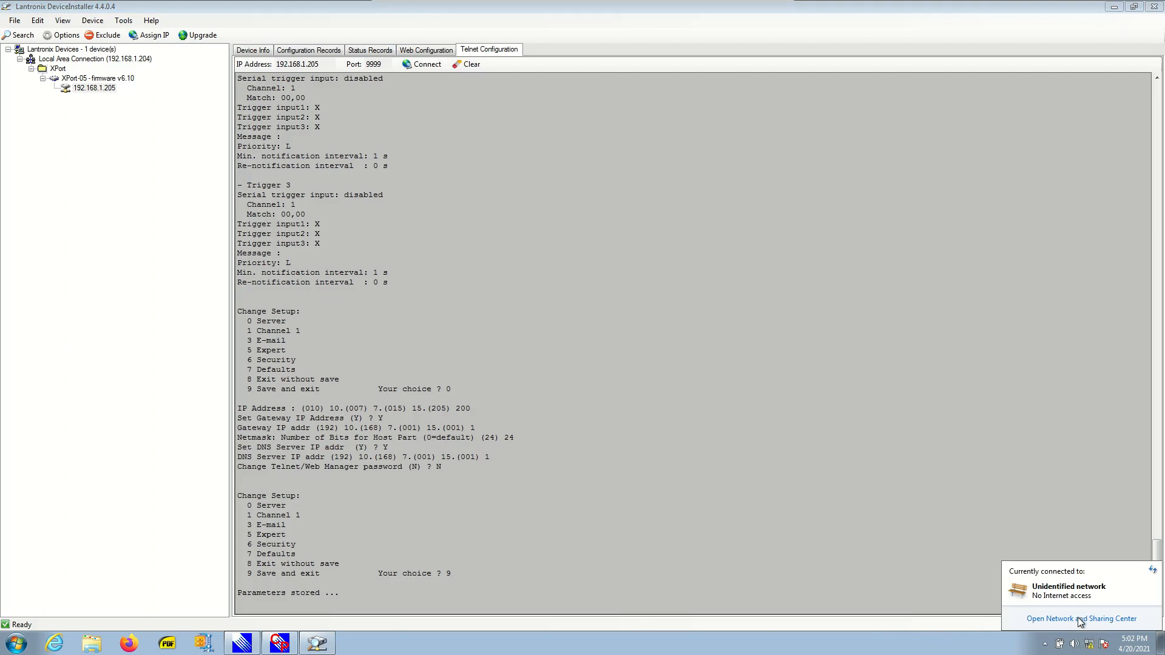
left_click(1079, 619)
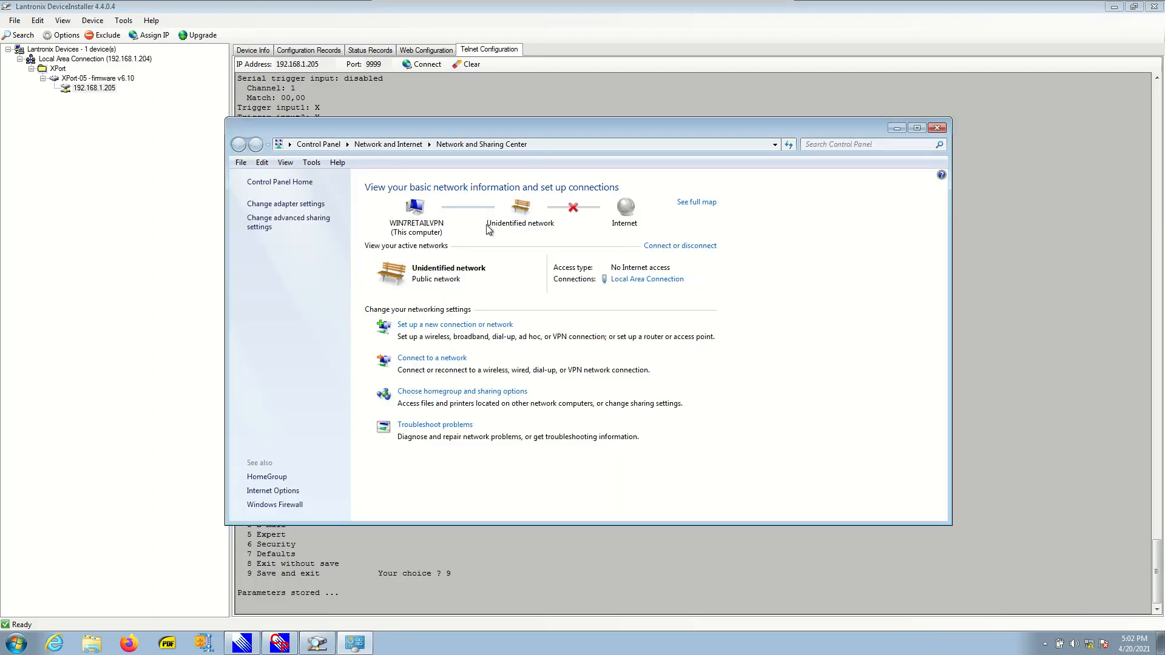
left_click(646, 279)
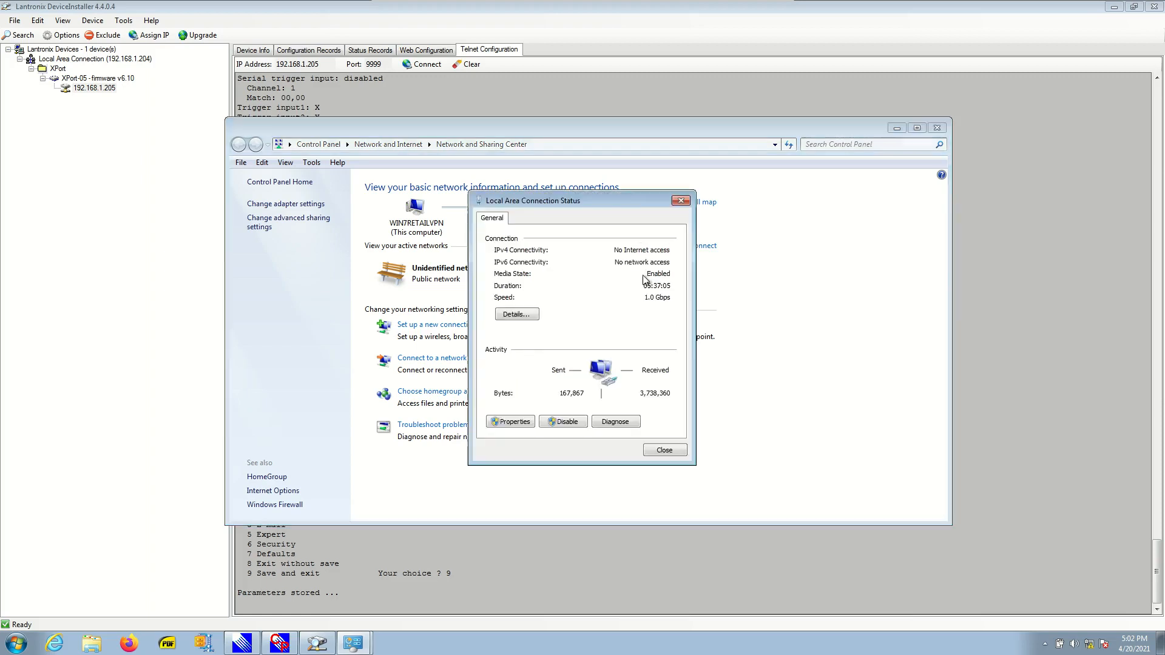
left_click(502, 423)
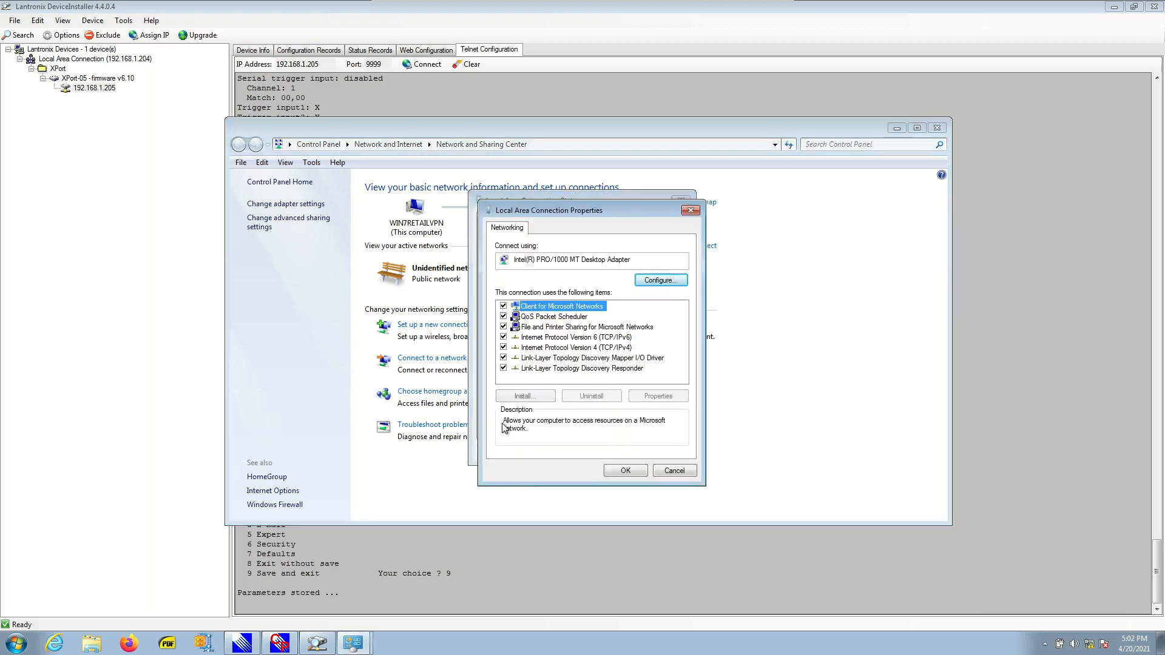
left_click(583, 349)
left_click(671, 400)
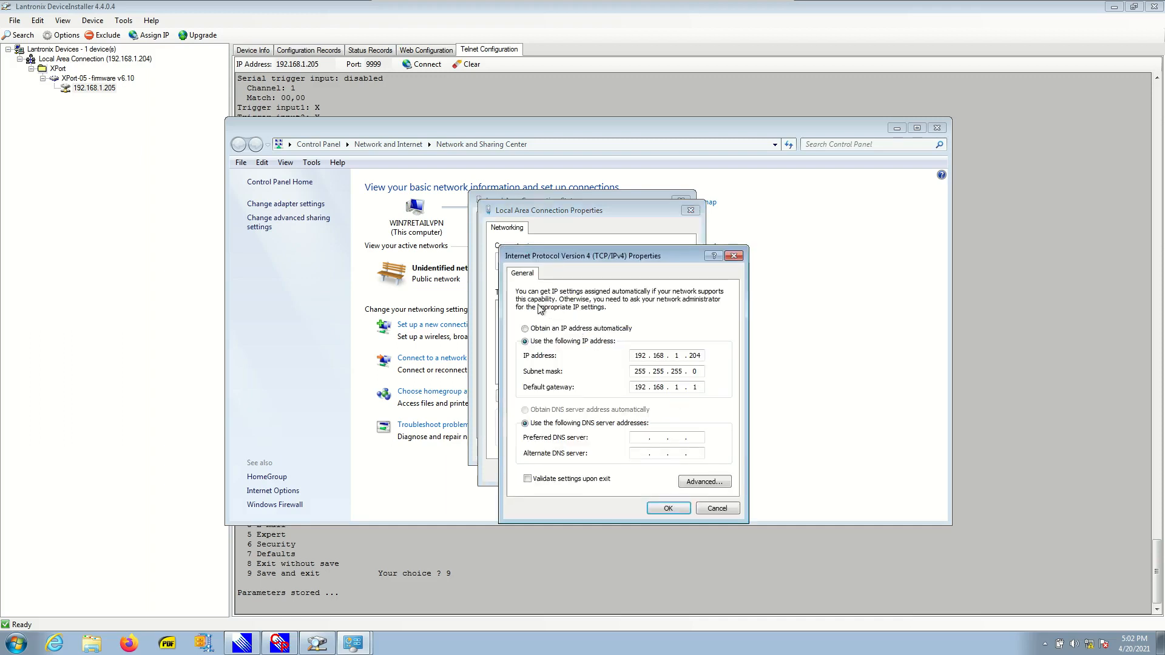
left_click(524, 329)
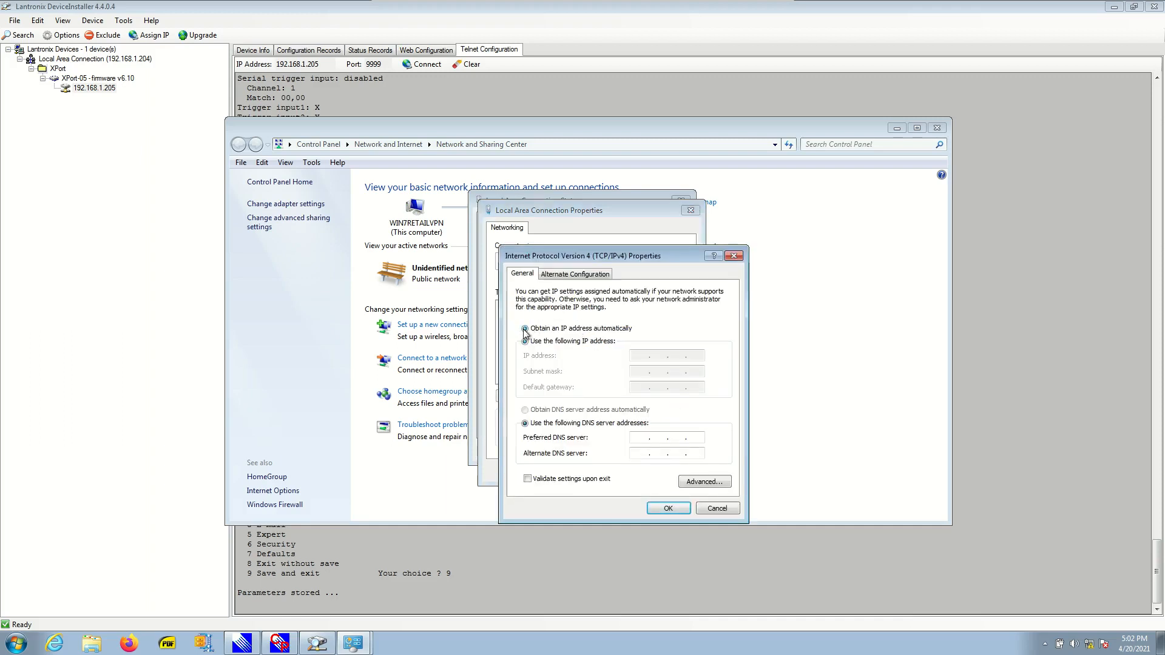
left_click(668, 508)
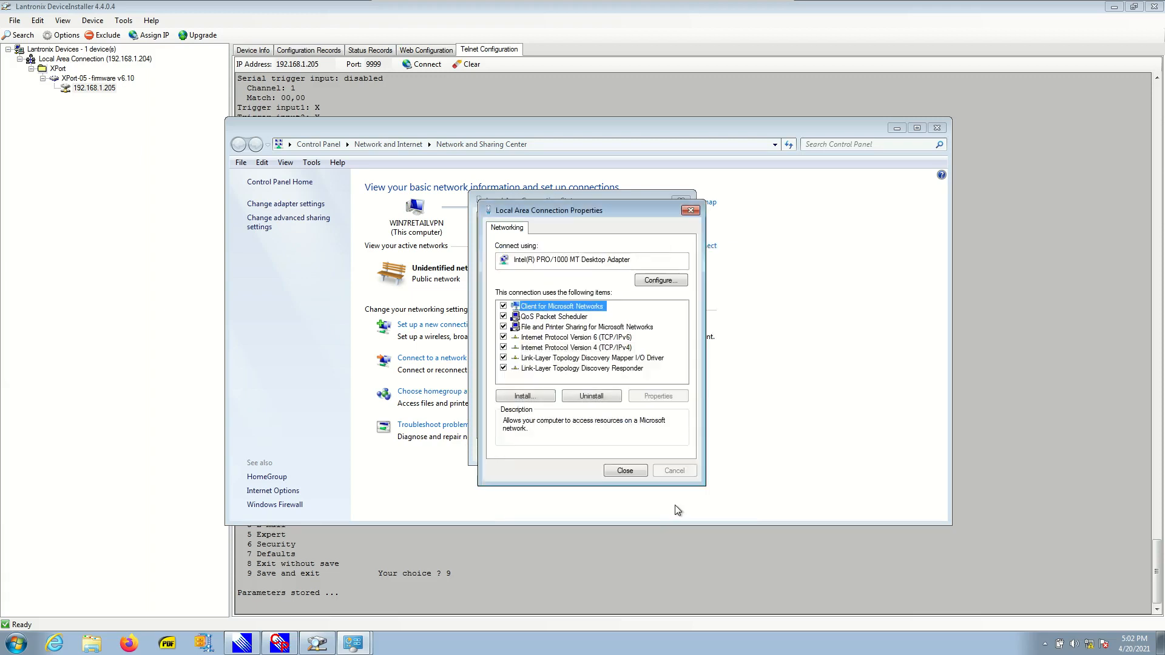
left_click(637, 475)
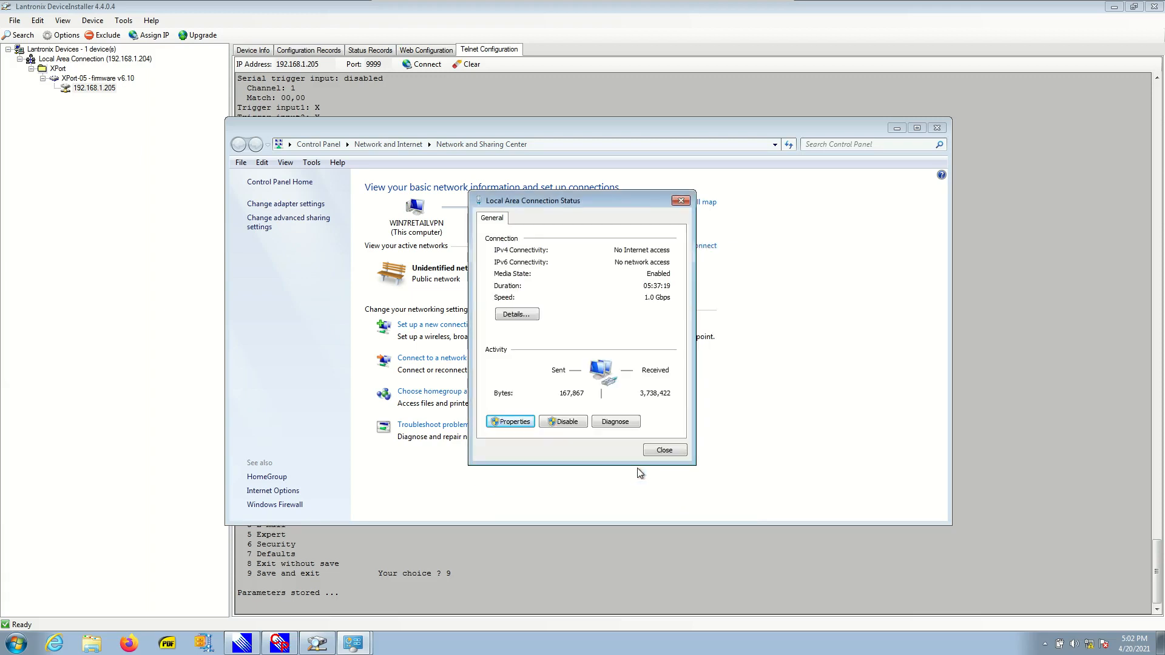
left_click(663, 449)
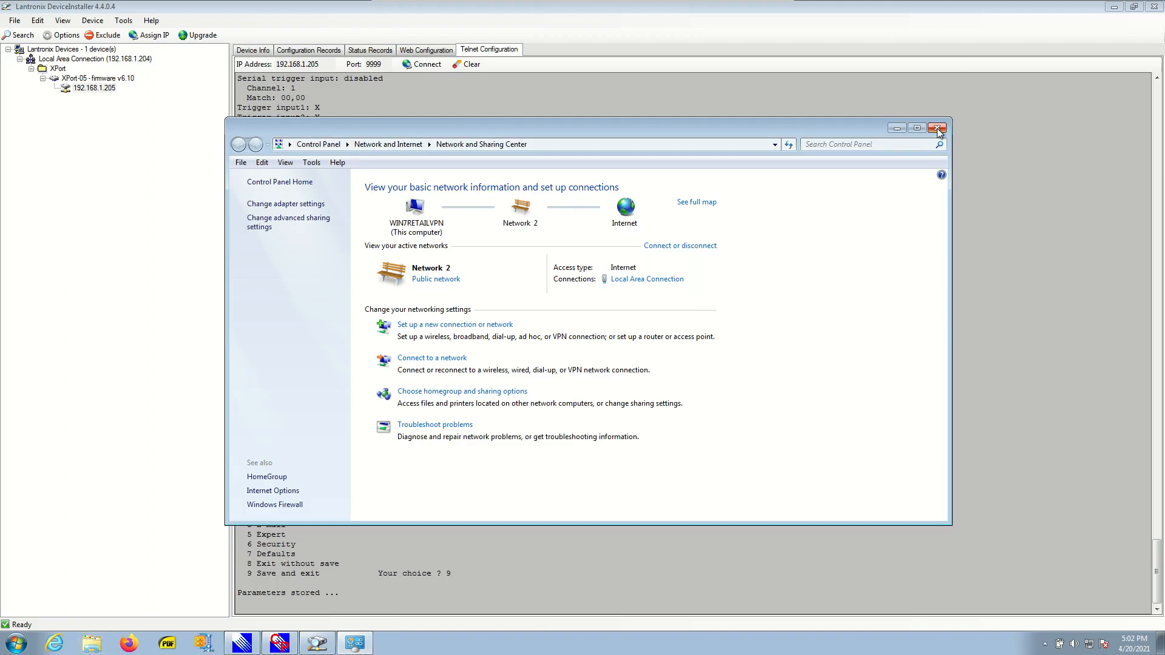
Step: Check the Local Area Connection's network details for its assigned IPv4 address, and close the network windows
left_click(658, 288)
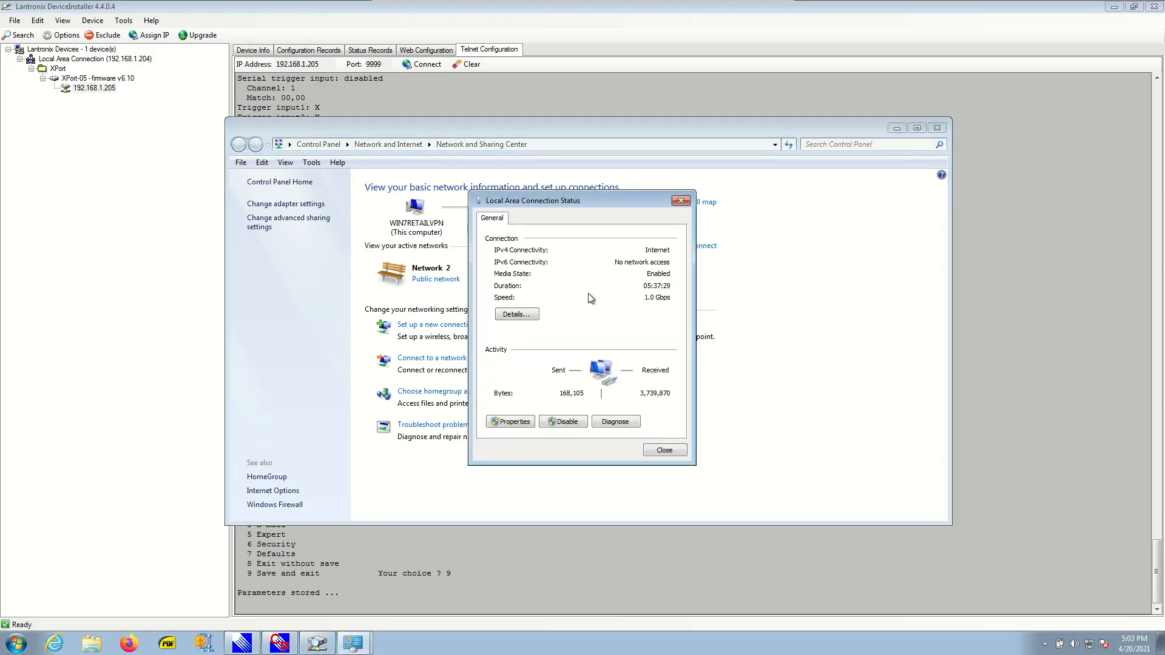
left_click(520, 316)
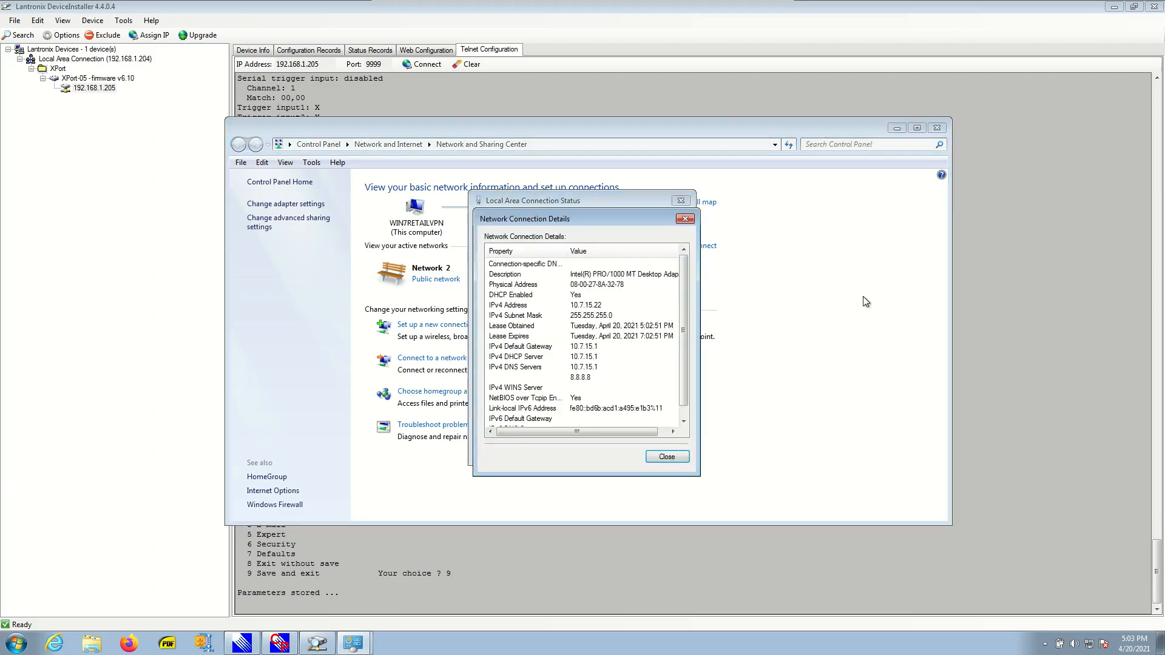
left_click(667, 458)
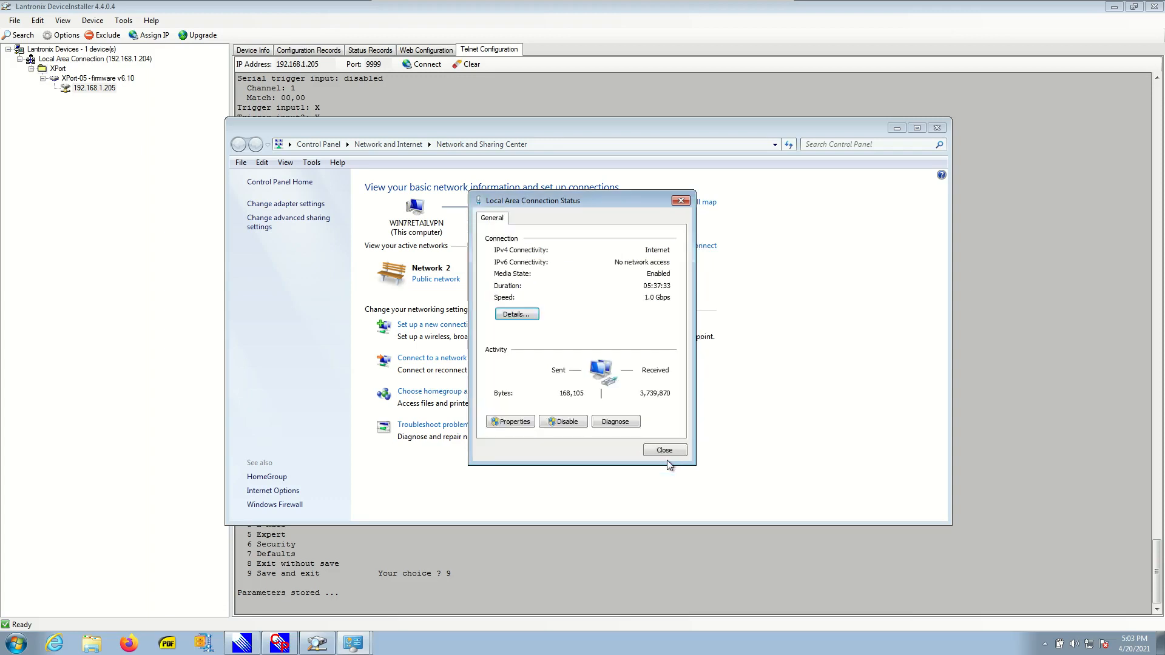
left_click(680, 200)
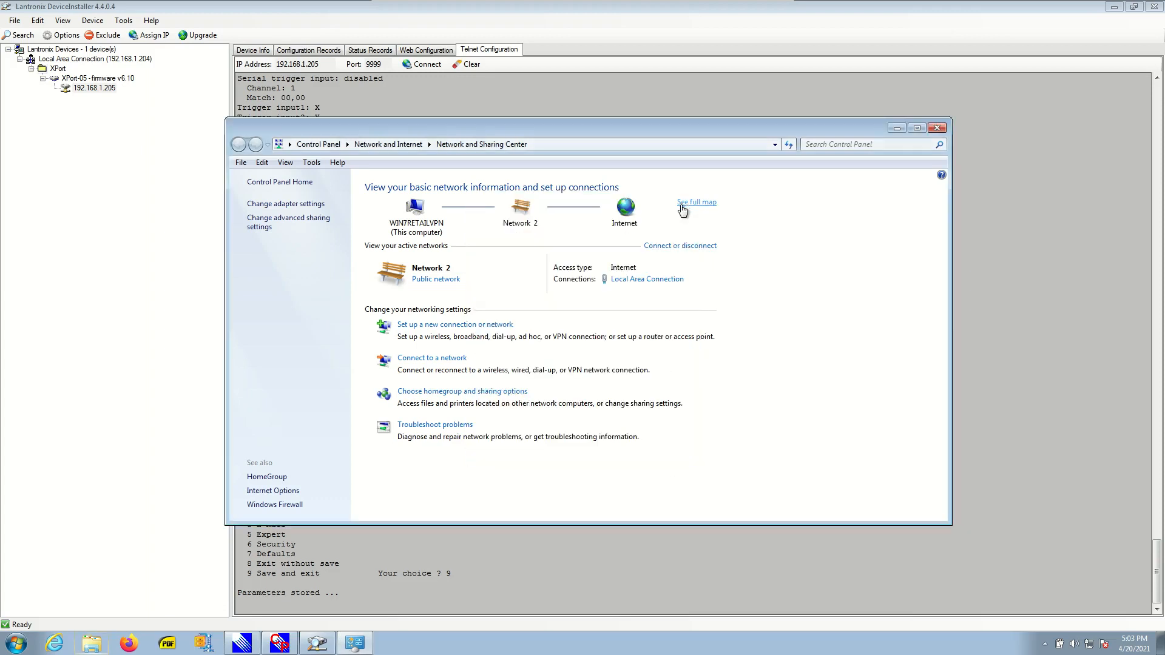
left_click(938, 129)
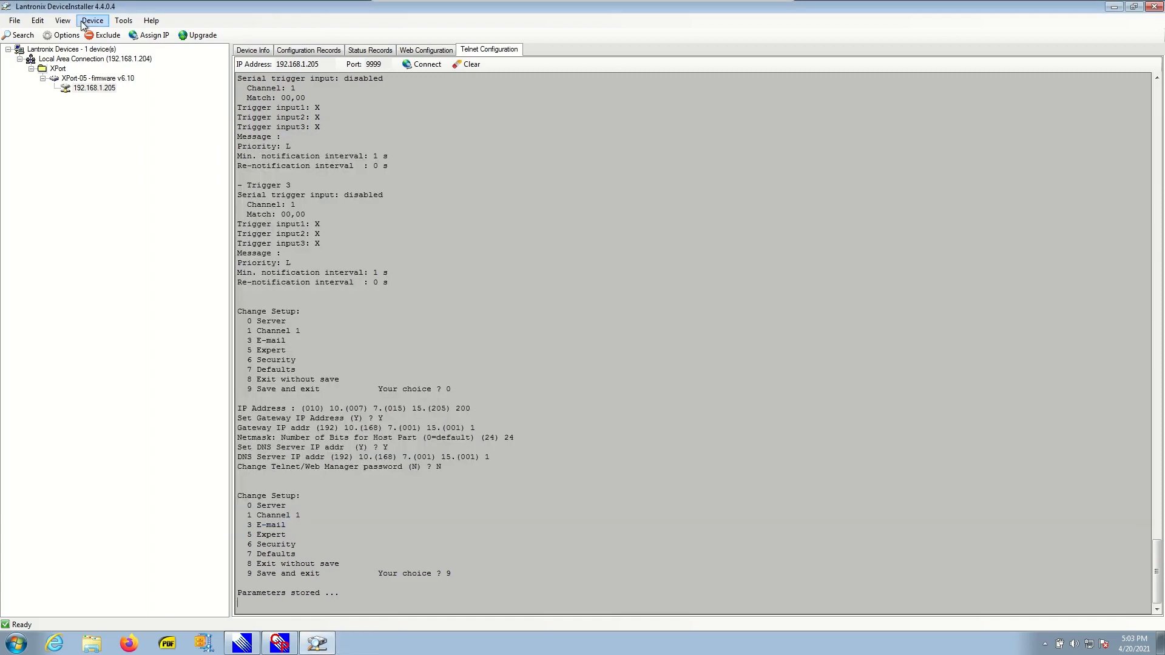
Step: Search for Lantronix devices again and show the device info of the XPort-05 at 10.7.15.200
left_click(28, 39)
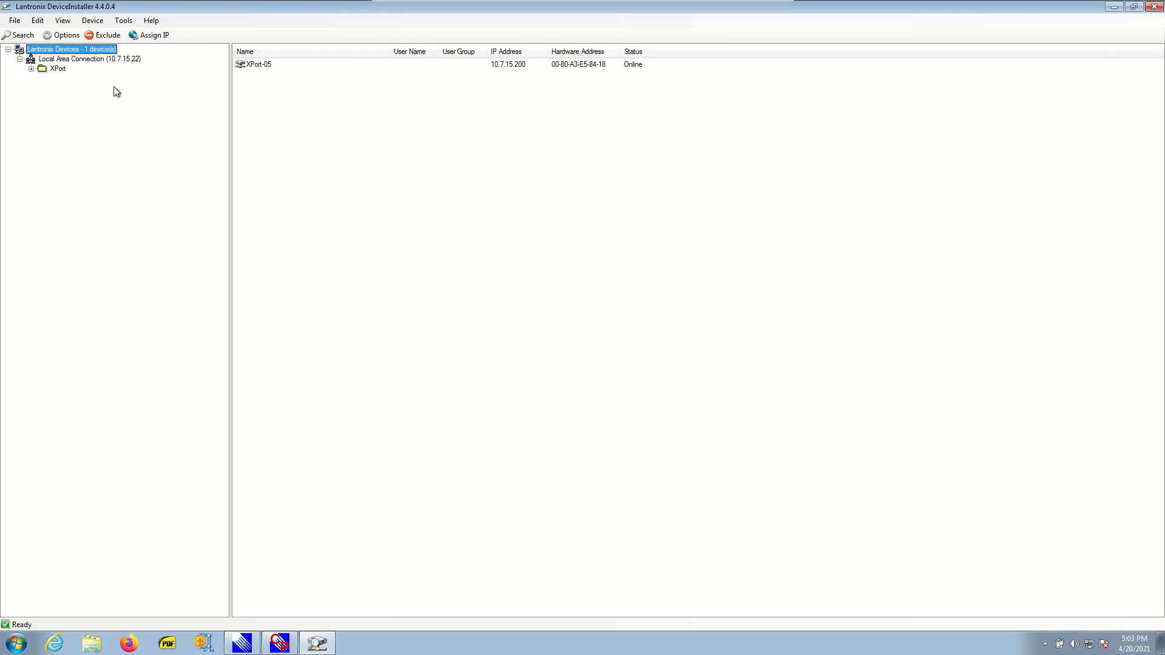
left_click(31, 69)
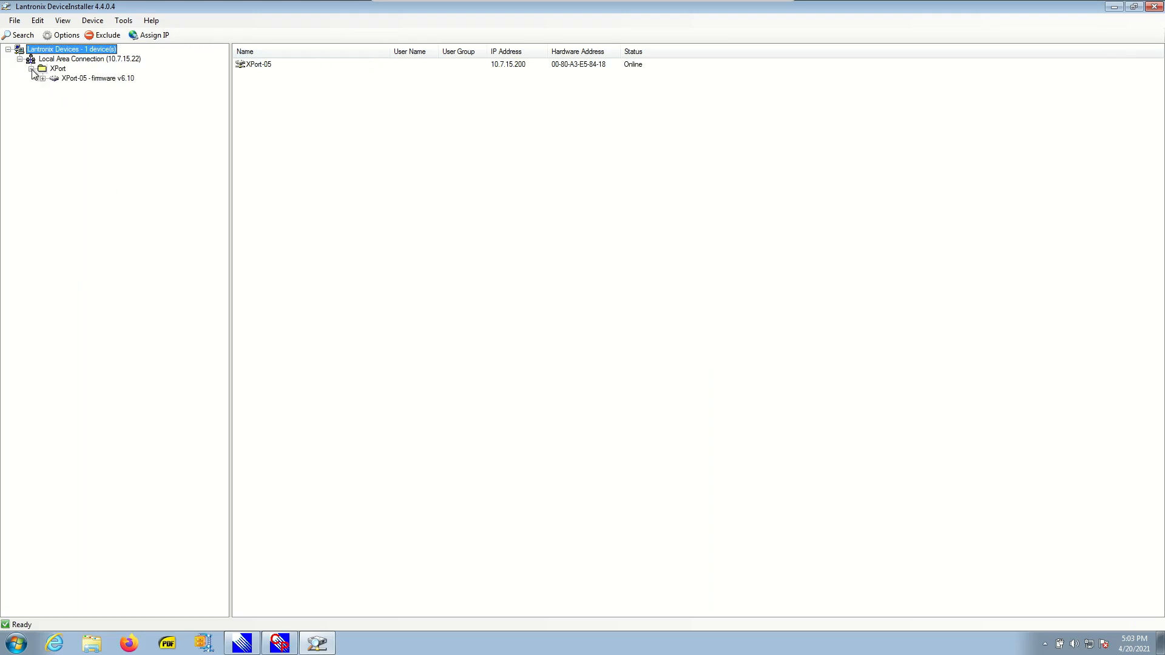
left_click(75, 79)
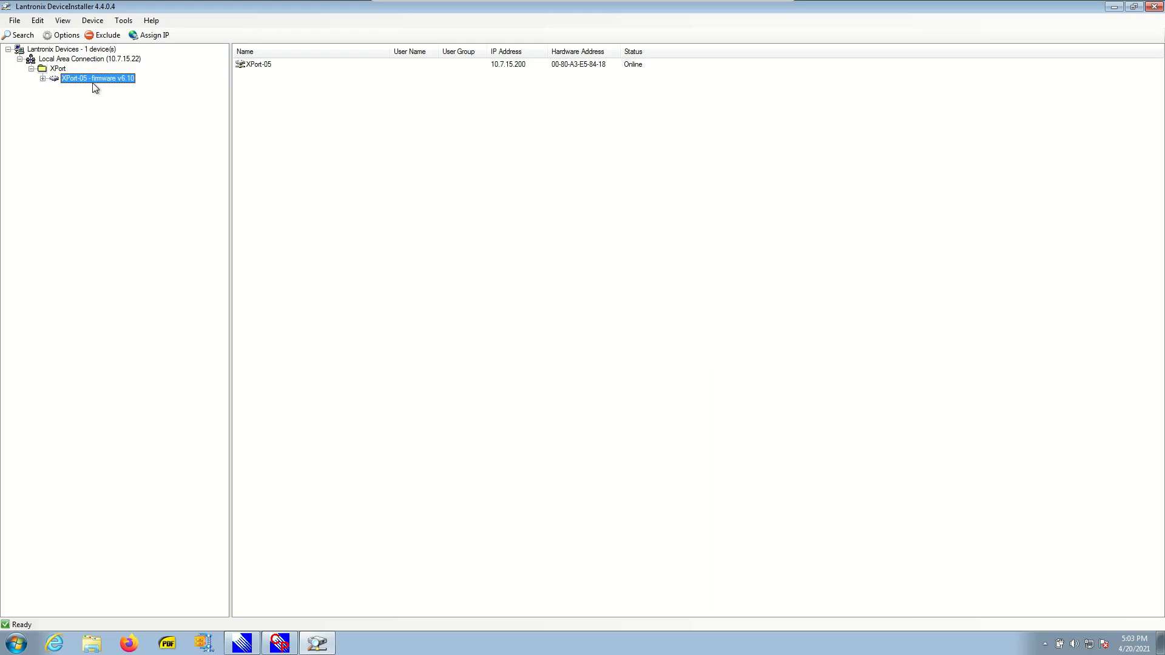
double_click(101, 81)
left_click(101, 87)
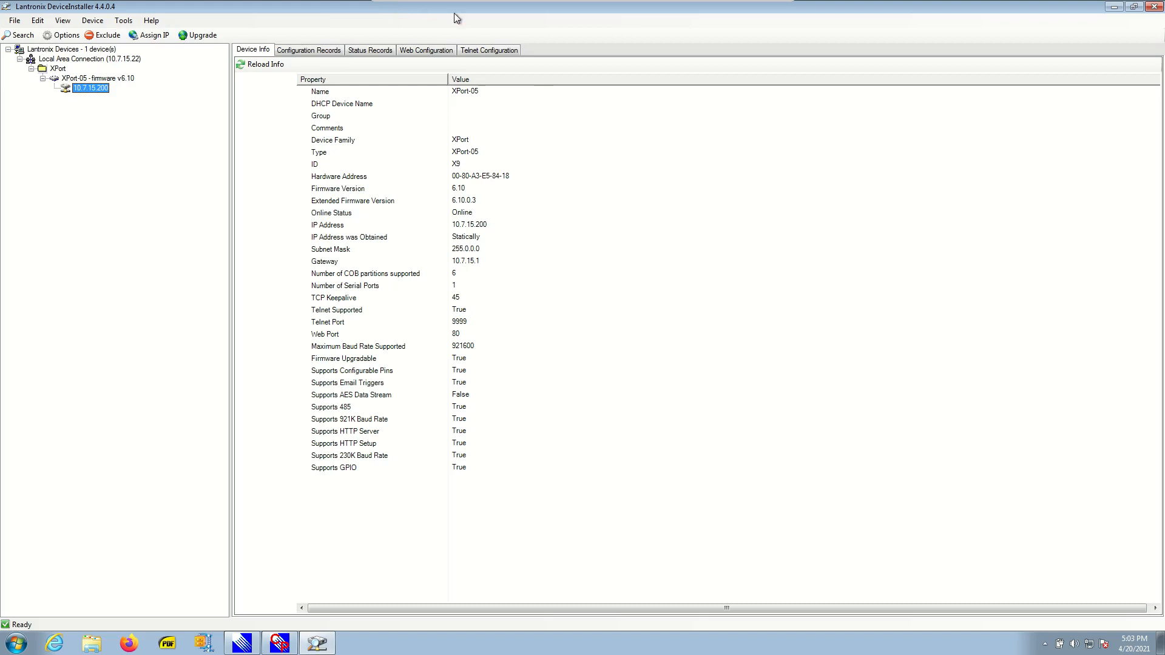
Step: Connect to the XPort at 10.7.15.200 over Telnet on port 9999 and enter its setup menu
left_click(502, 52)
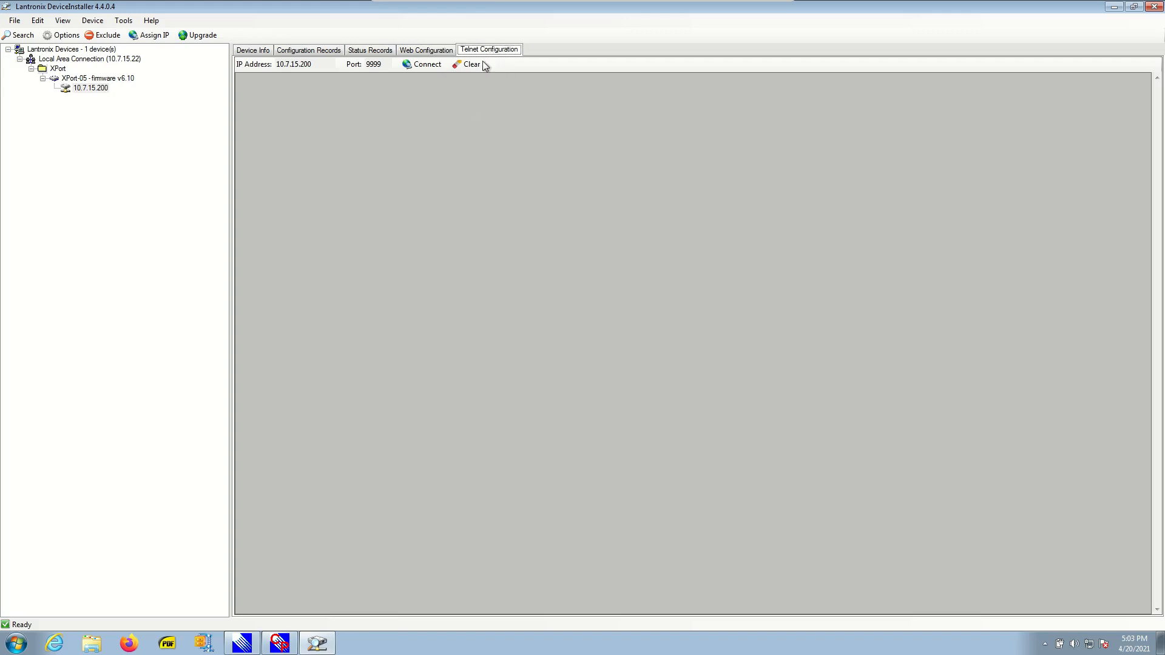
left_click(427, 64)
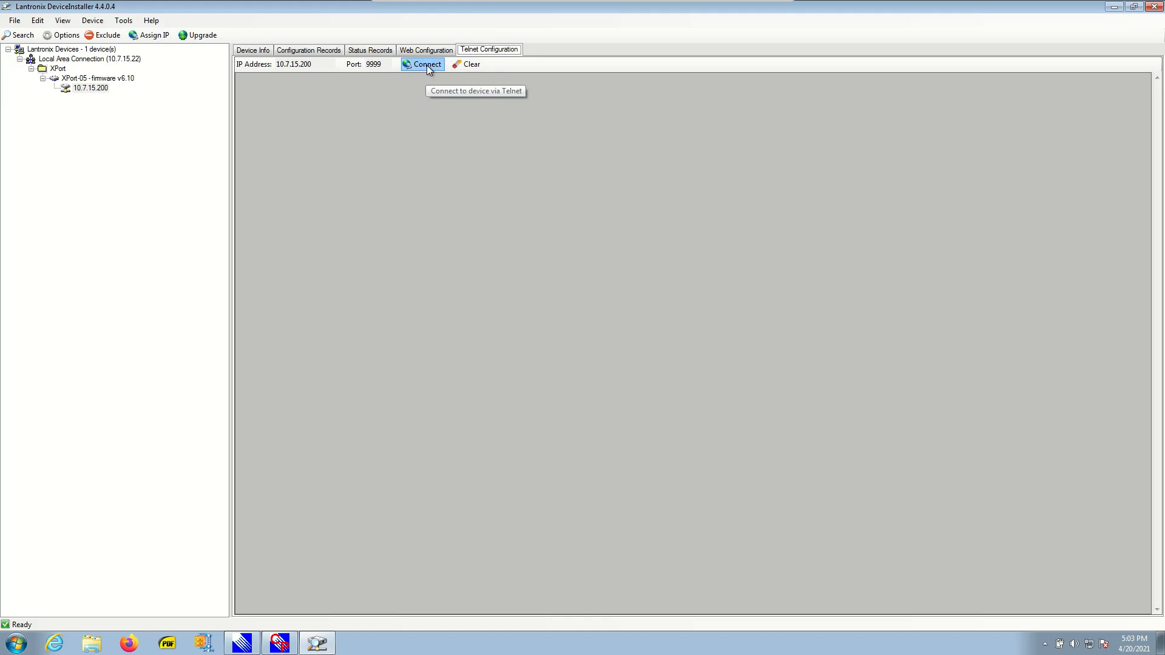
key("Return")
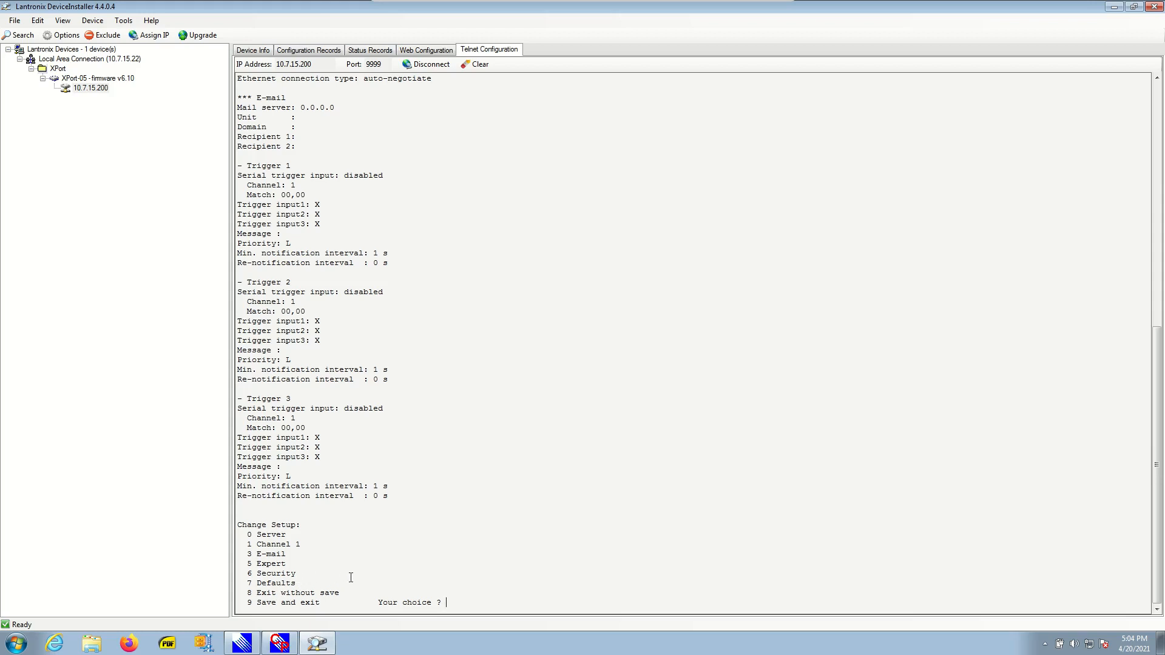
Step: Restore the XPort's default settings, and set the Channel 1 baud rate to 38400
type("7")
key("Return")
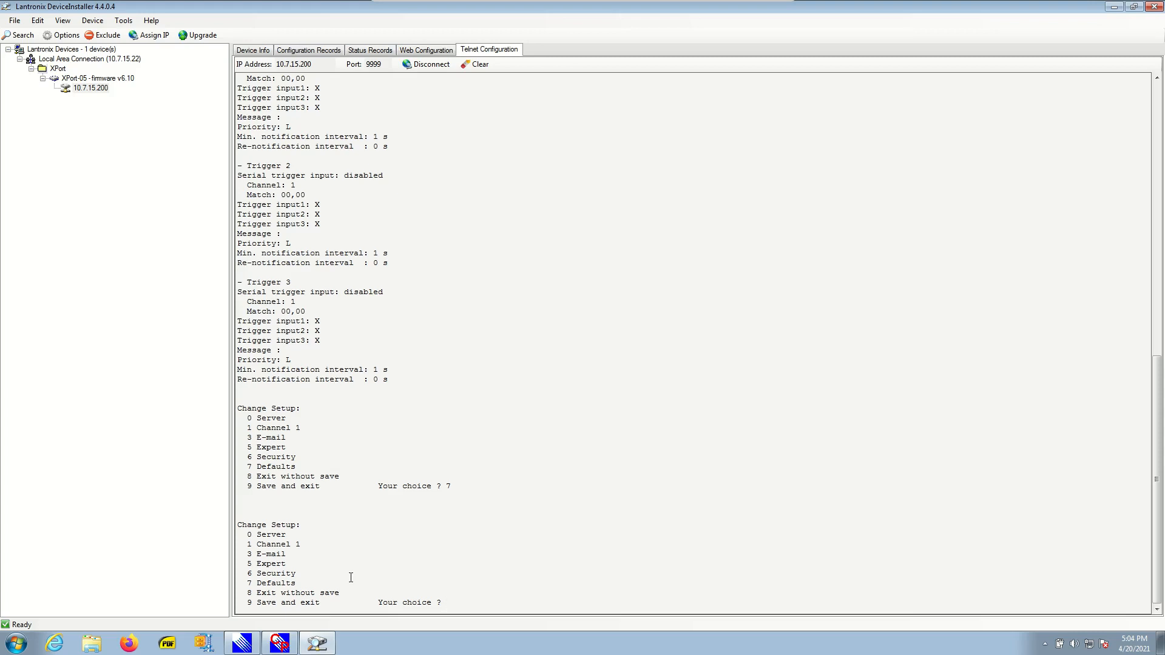
type("1")
key("Return")
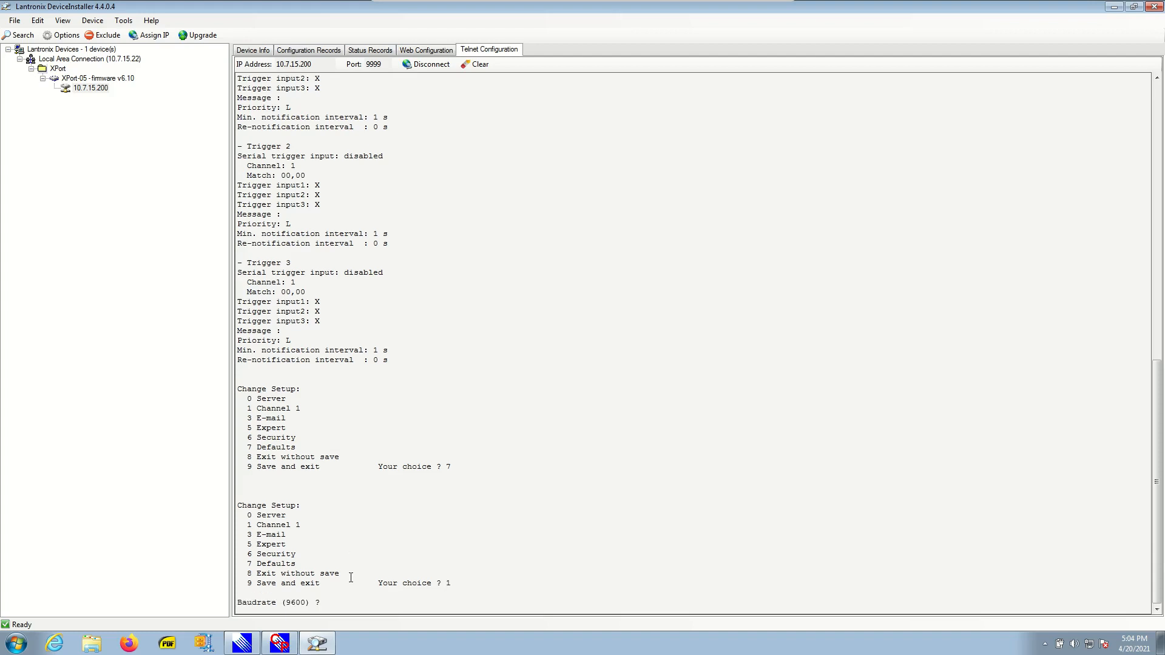
type("38400")
key("Return")
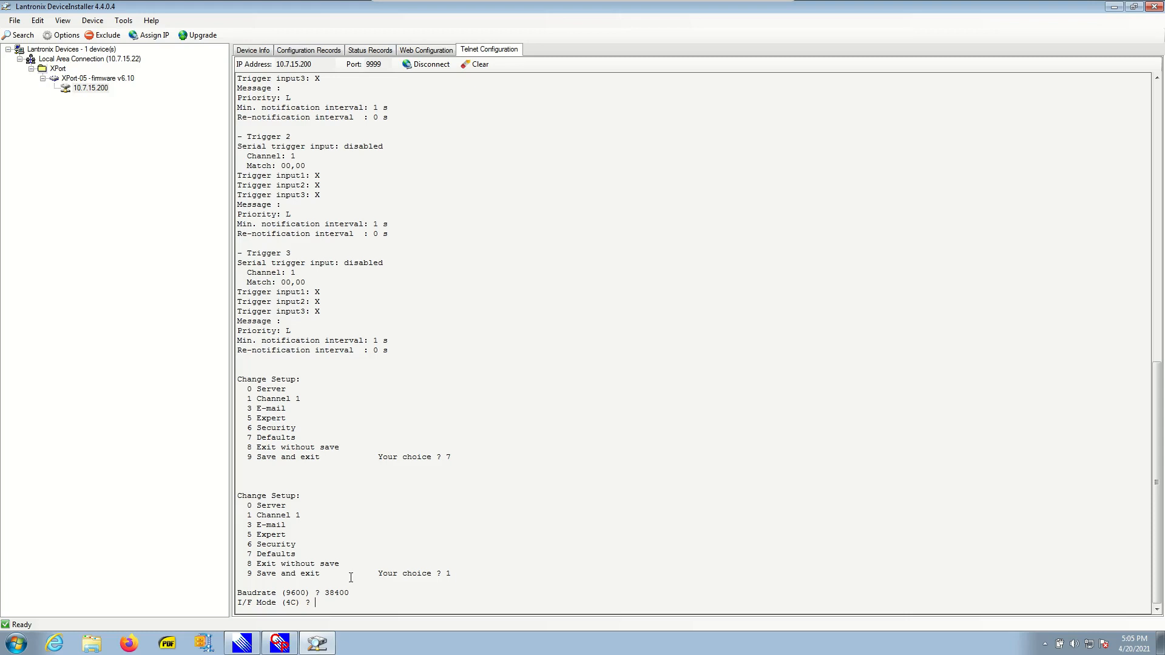
Step: Accept the default values at all remaining Channel 1 prompts, from I/F Mode through SendChar 2, and return to the setup menu
key("Return")
key("Return")
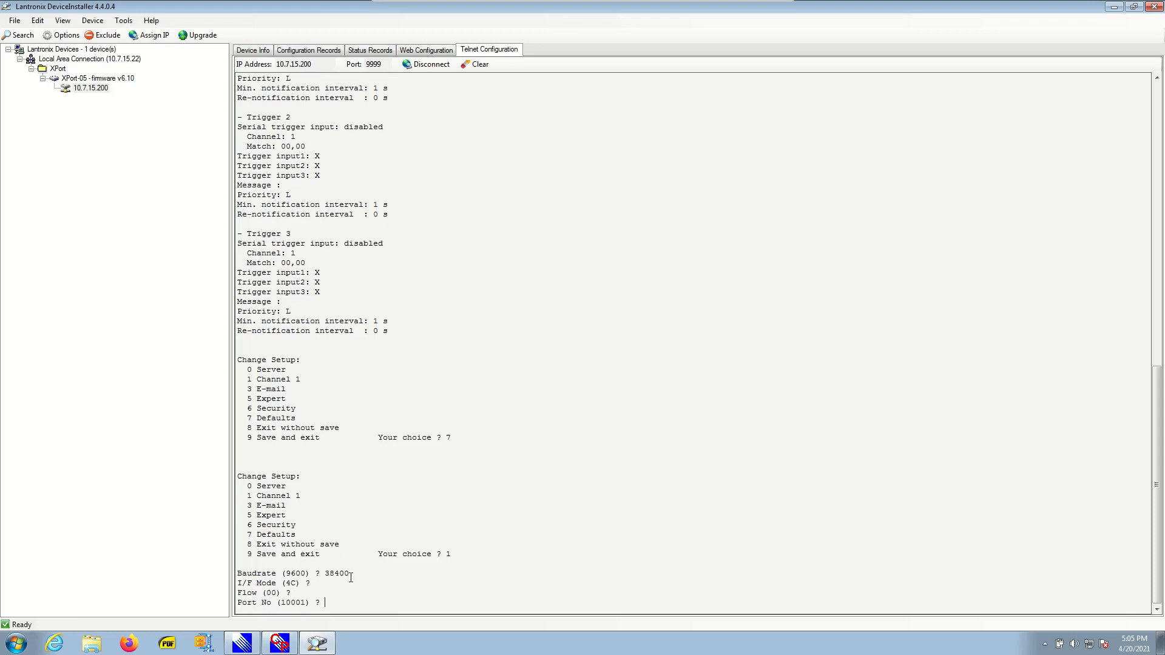
key("Return")
key("Return")
key("Return")
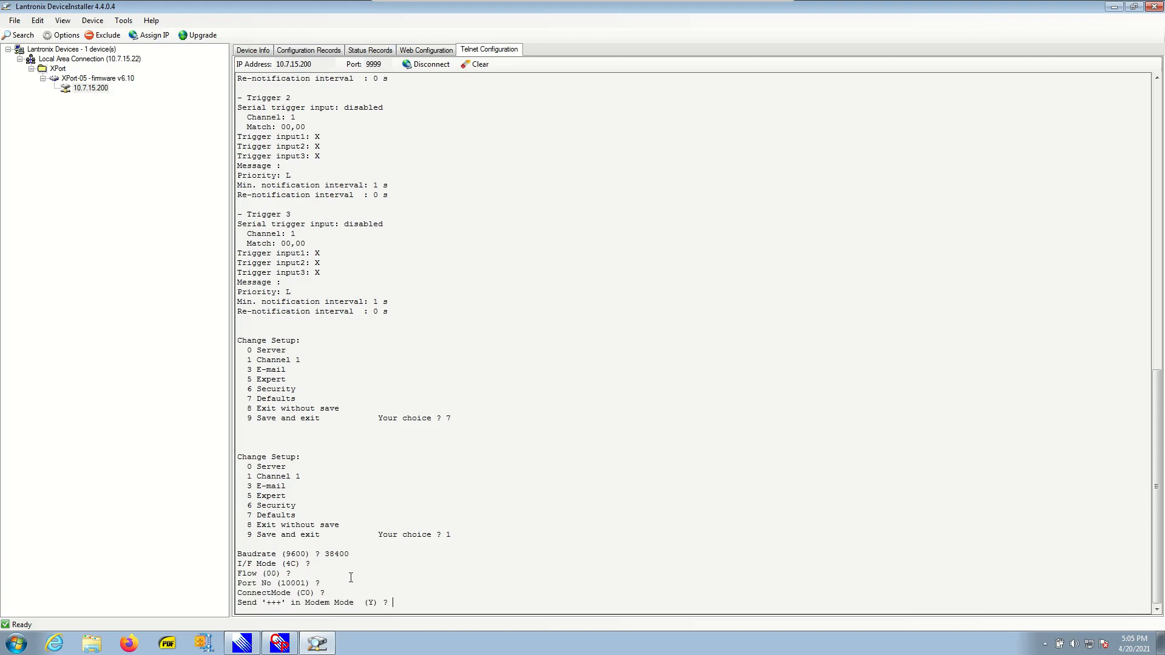
key("Return")
key("Return")
key("Return")
key("Return")
key("Return")
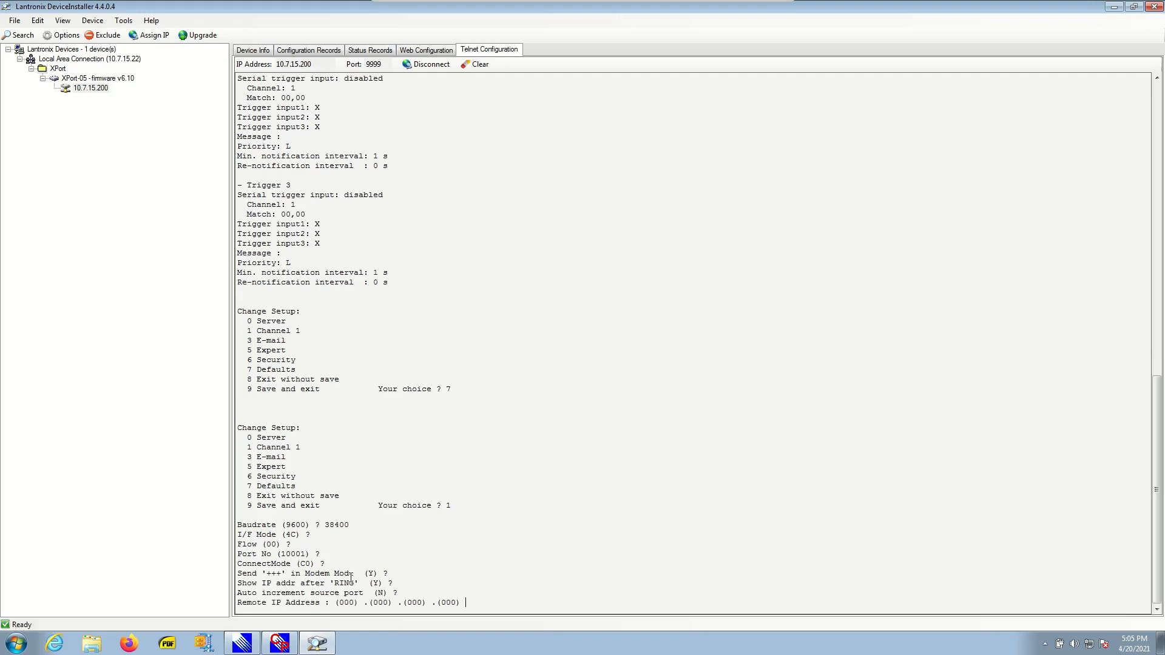
key("Return")
key("Return")
key("Return")
key("Return")
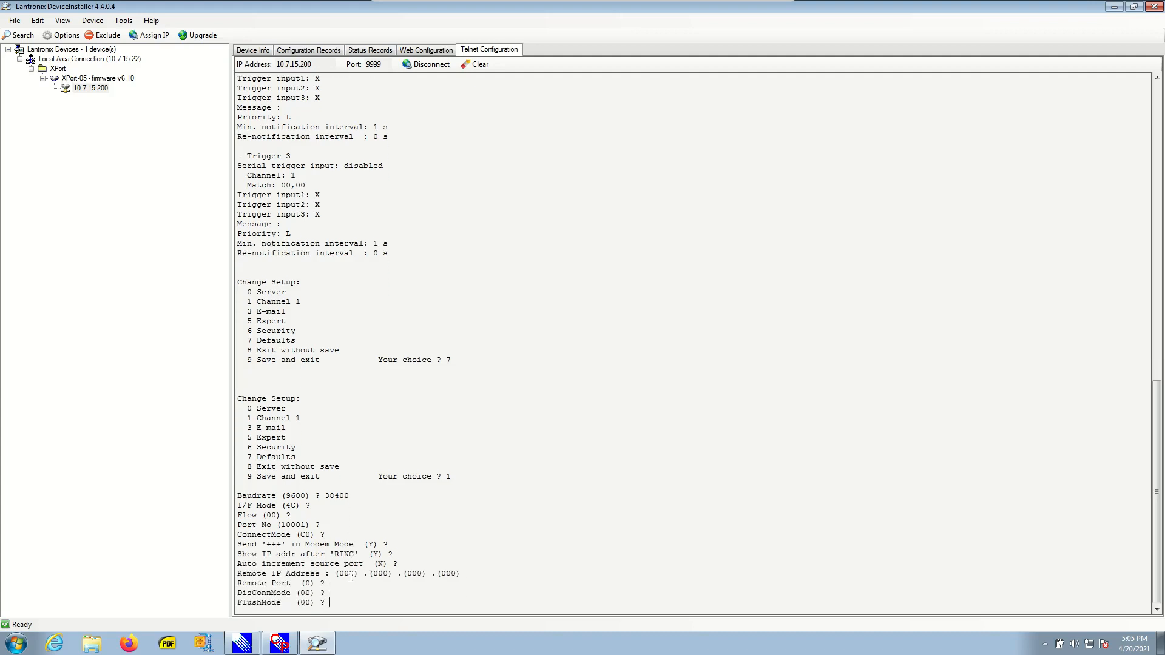
key("Return")
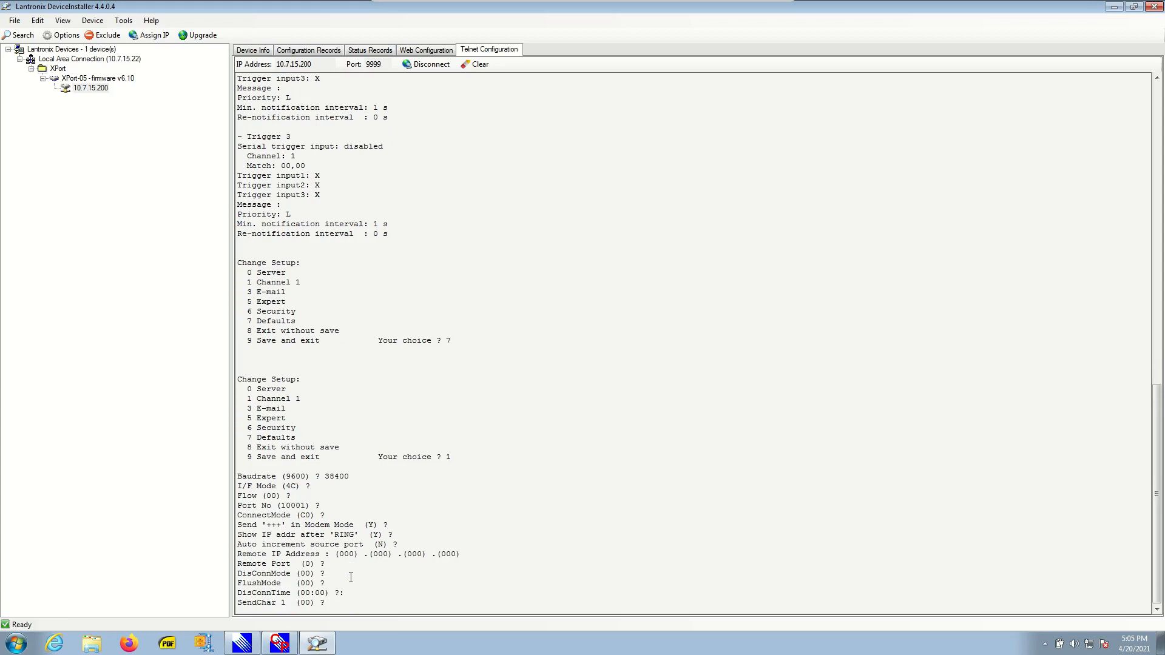
key("Return")
key("Return")
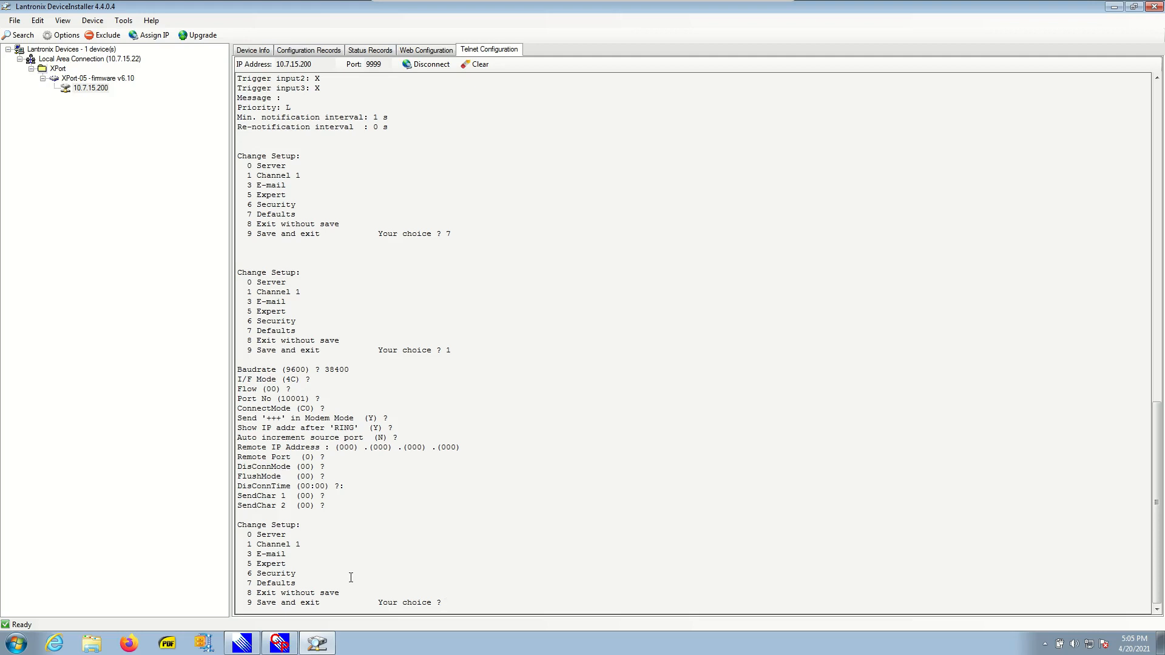
Step: Save the XPort's setup parameters, exit its setup menu, and close DeviceInstaller
type("9")
key("Return")
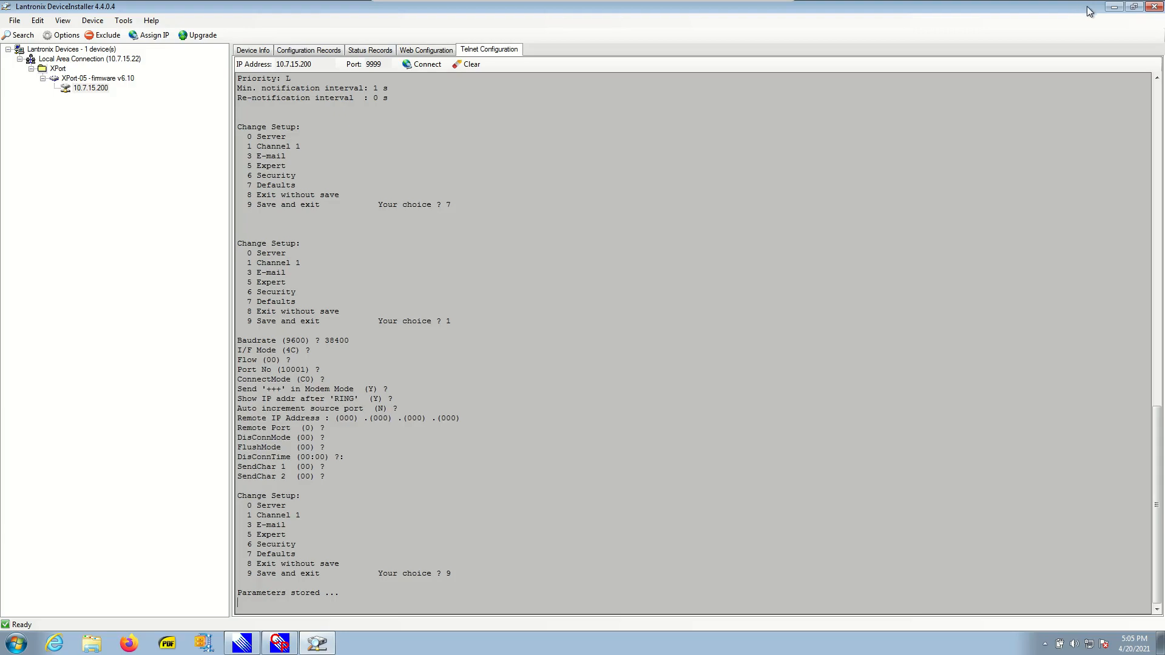
left_click(1156, 7)
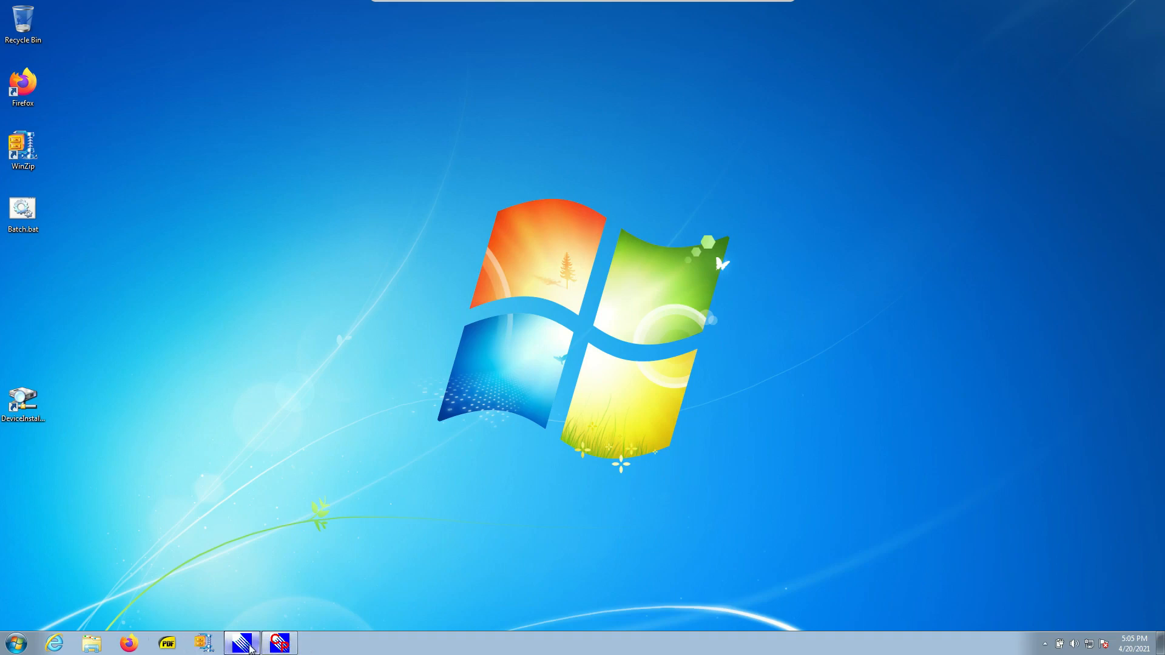
Step: Switch to LiteWare and check the startup event's SendSerialIn(COM2,"I,SB,999,38400\r") program against the text note, then accept it
left_click(255, 645)
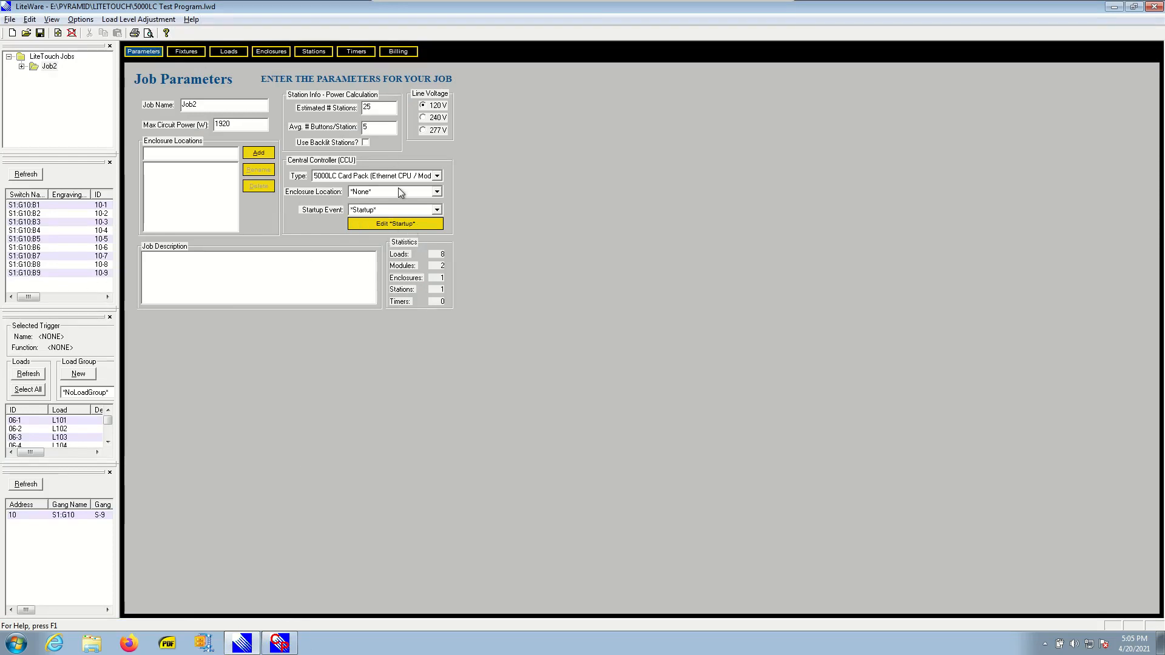
left_click(398, 225)
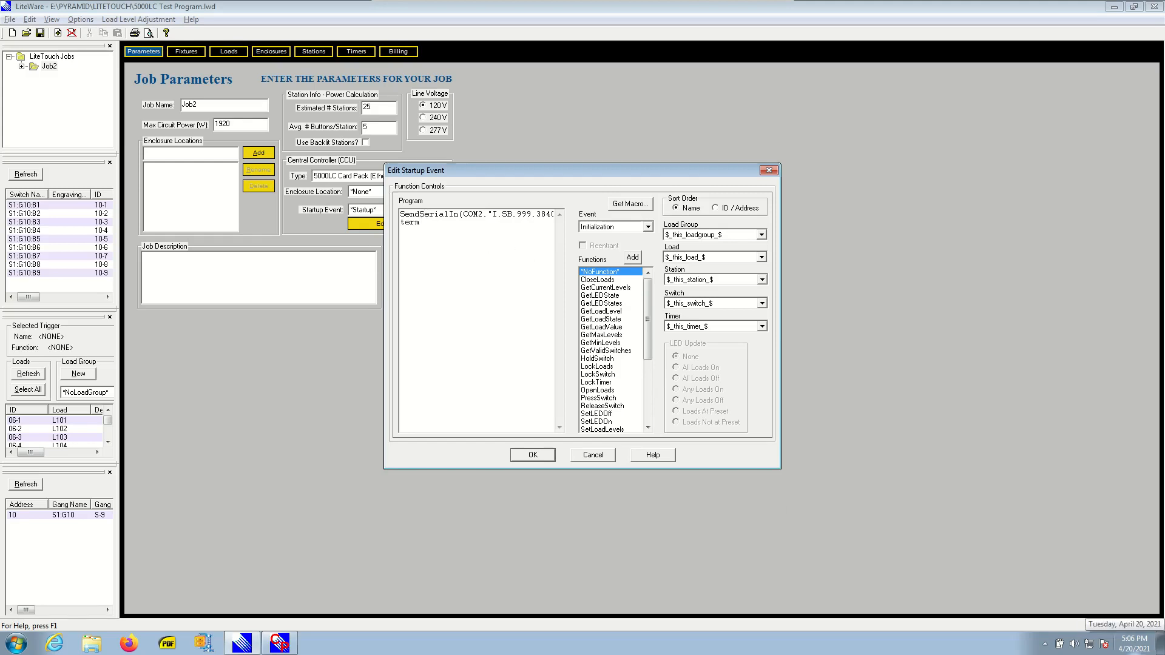
left_click_drag(1164, 47, 877, 45)
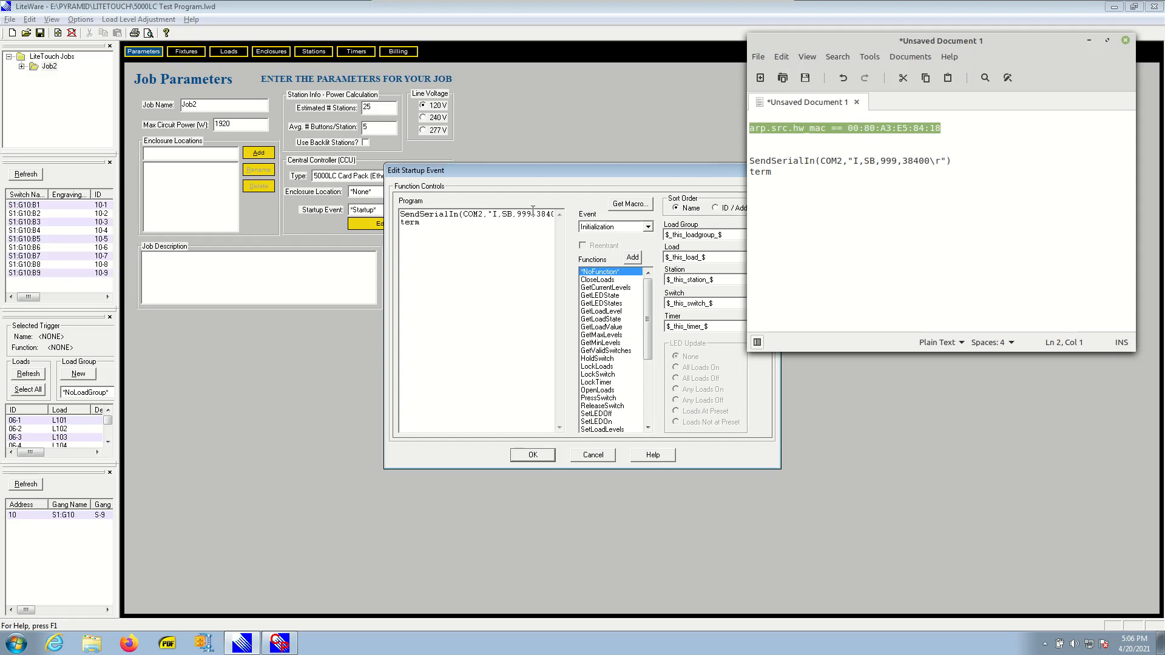
left_click(437, 224)
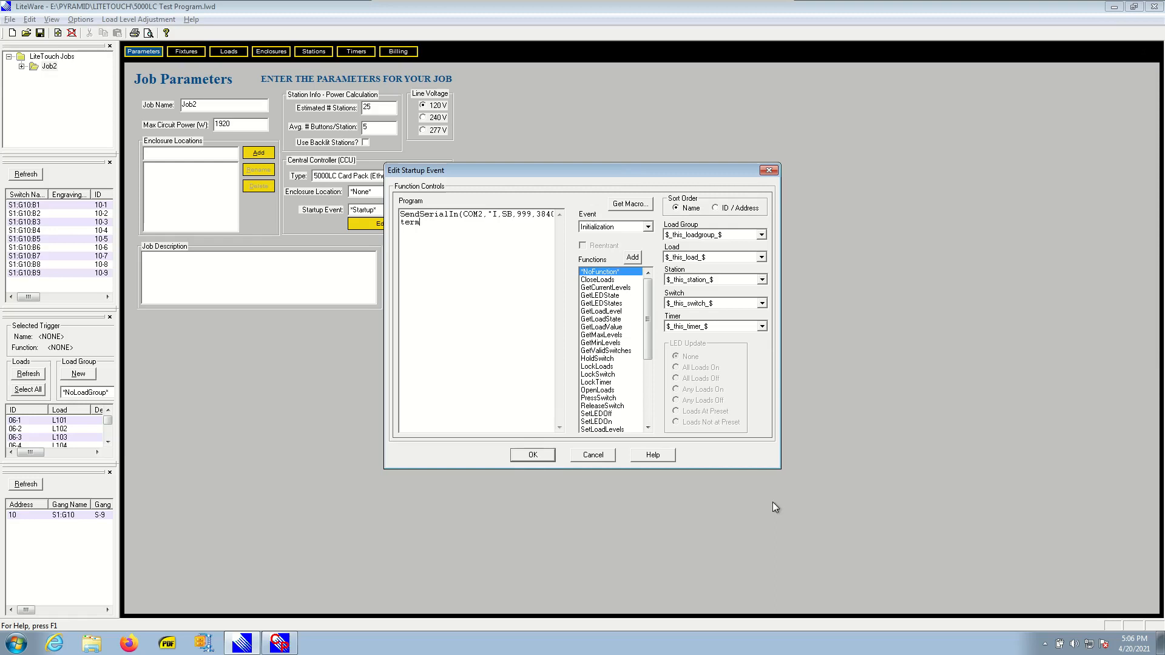
left_click(526, 455)
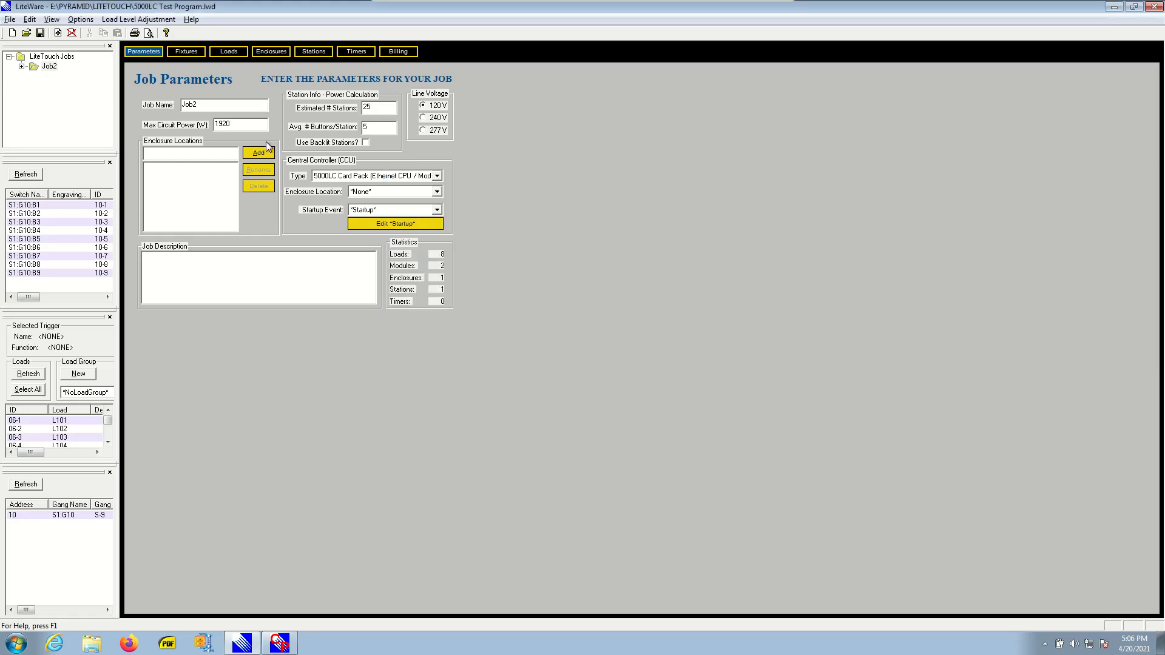
mouse_move(241, 643)
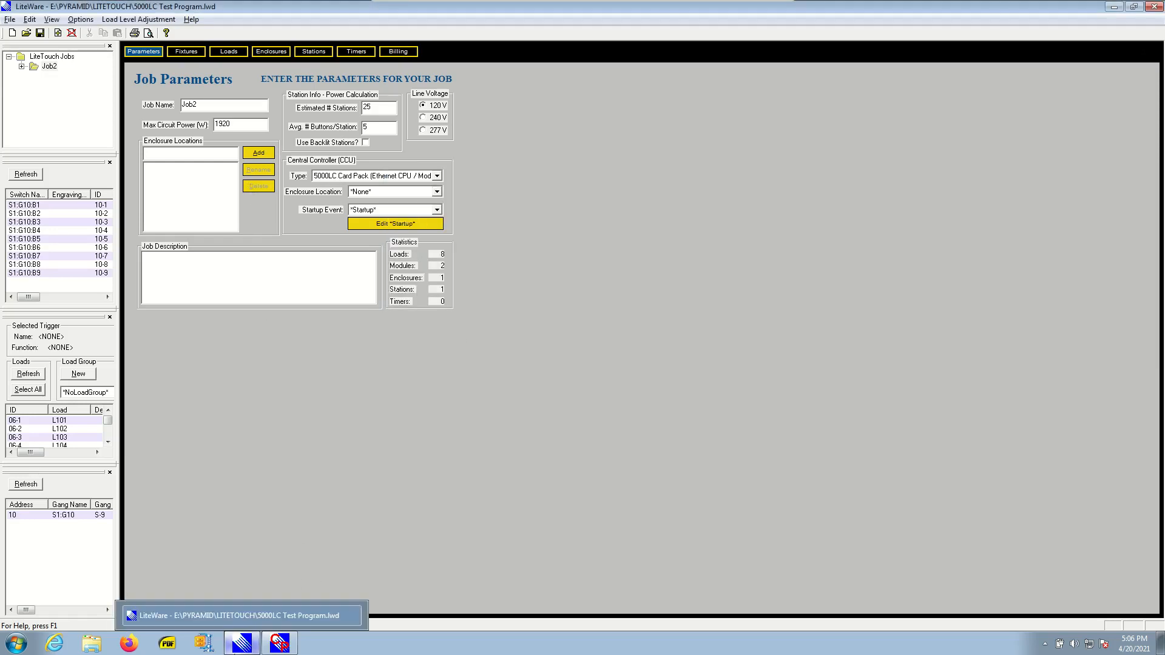
left_click(237, 649)
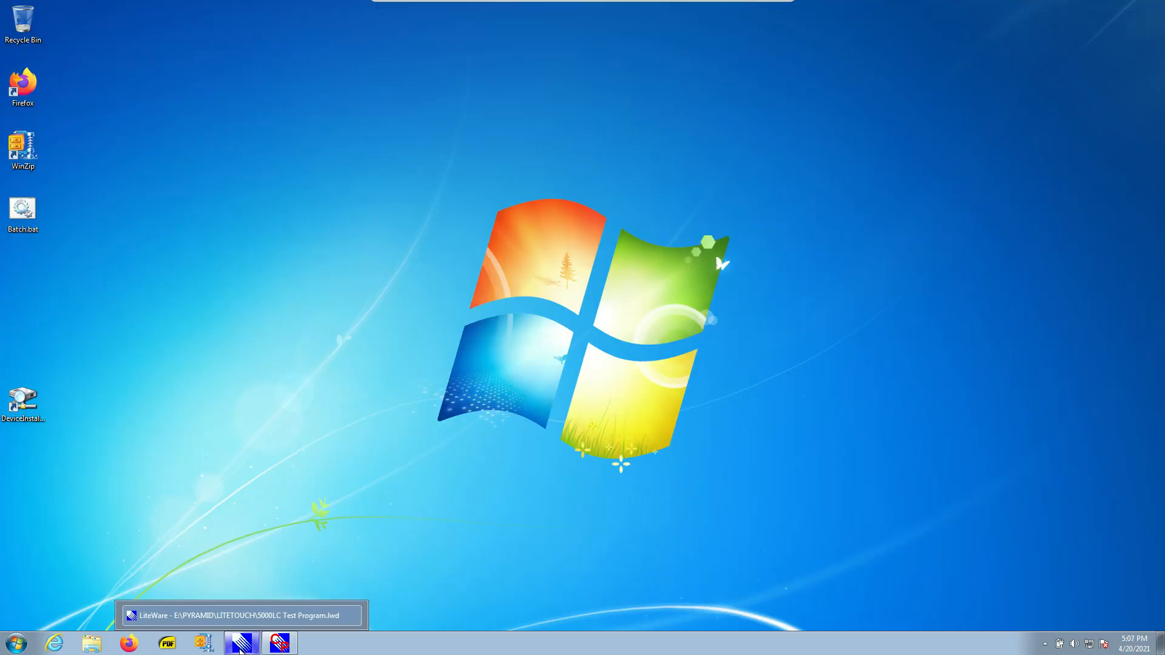
left_click(241, 649)
mouse_move(284, 648)
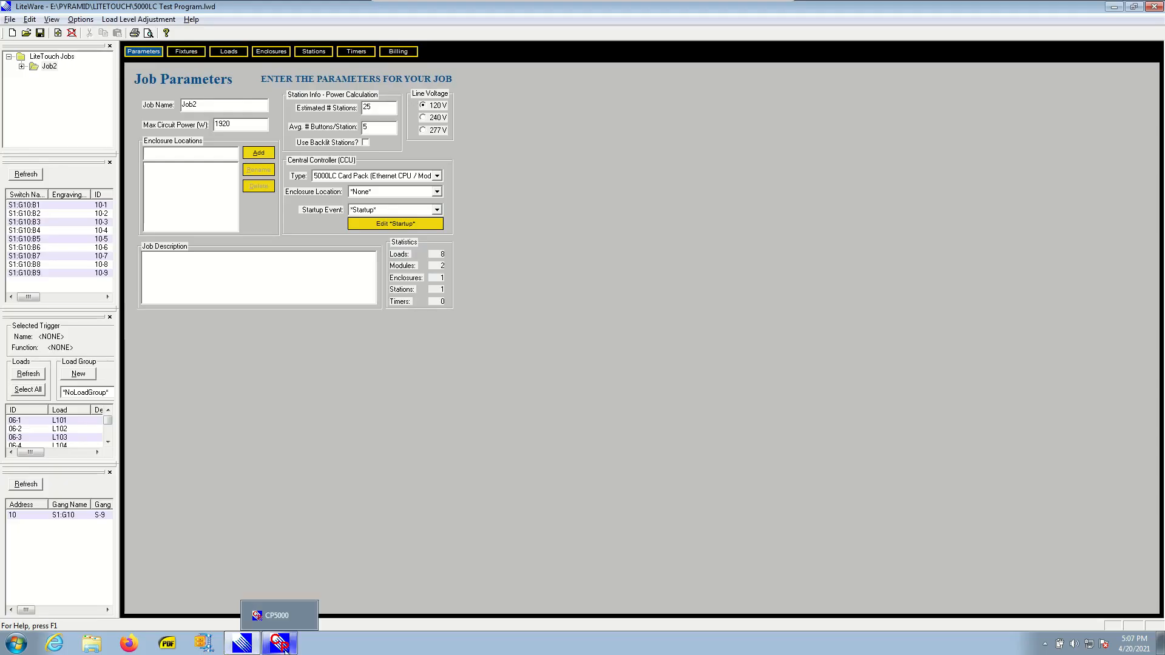
Step: Export the job as the program file 5000LC Test Program.prg in Documents, replacing the existing file
left_click(10, 20)
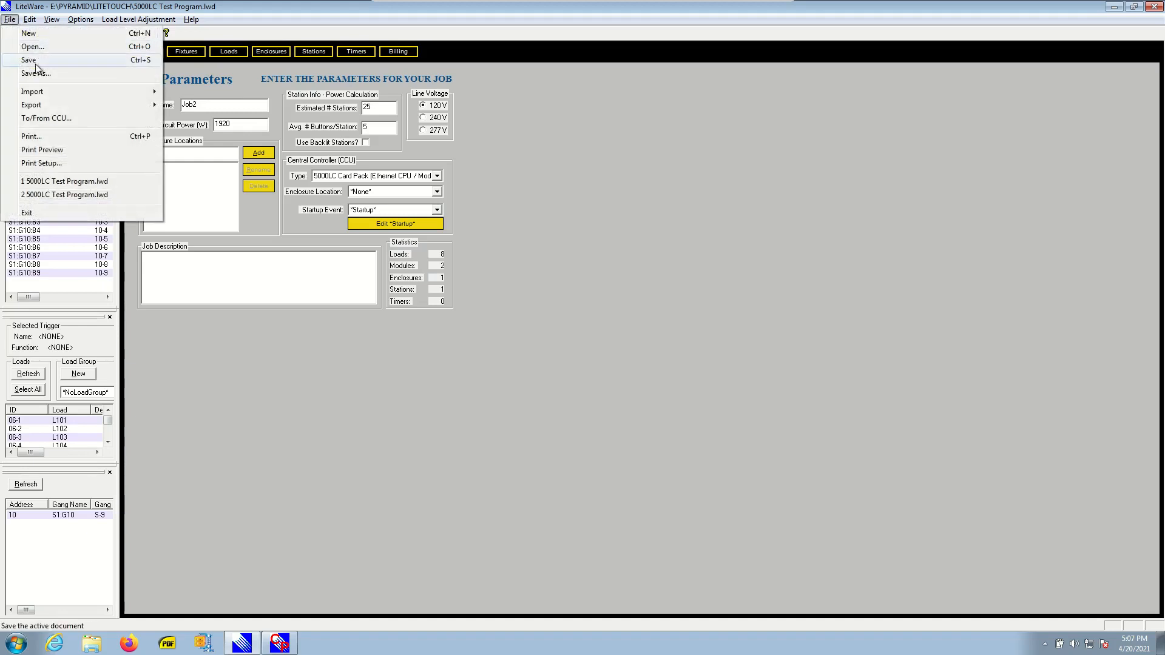
mouse_move(43, 104)
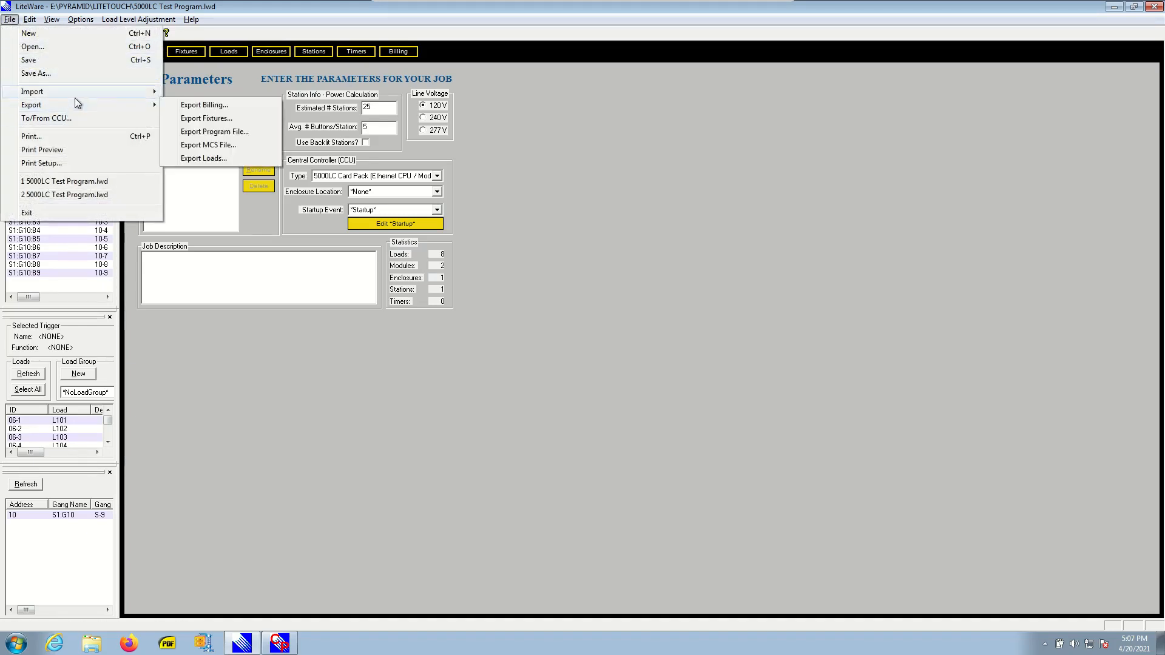
mouse_move(140, 107)
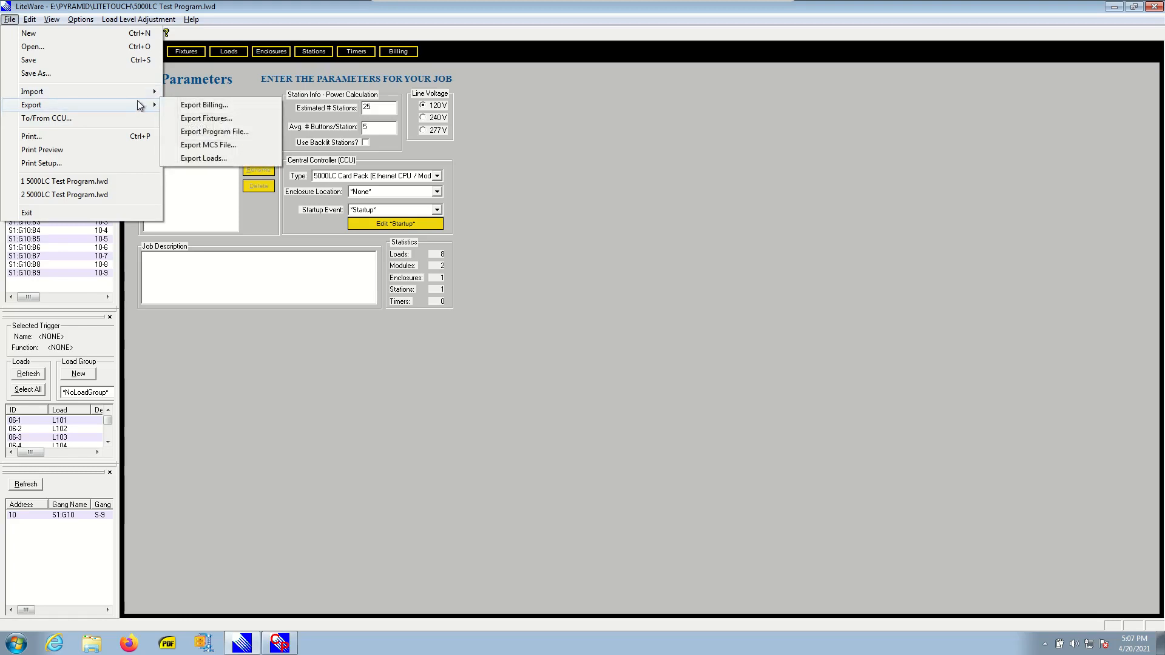
left_click(219, 133)
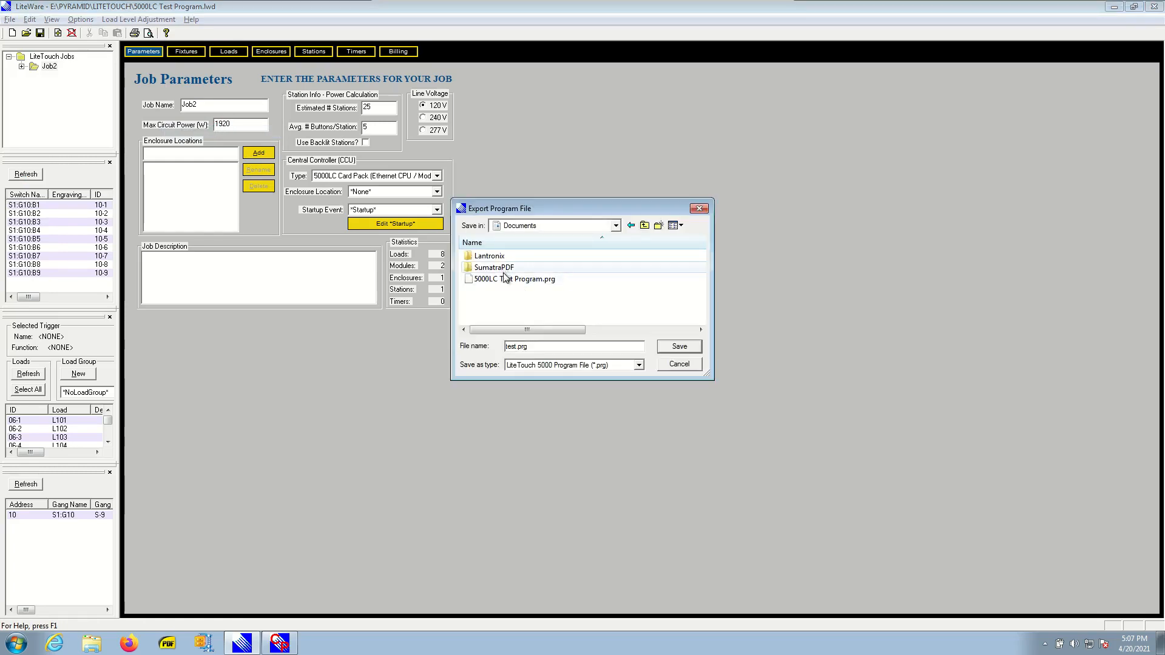
left_click(510, 279)
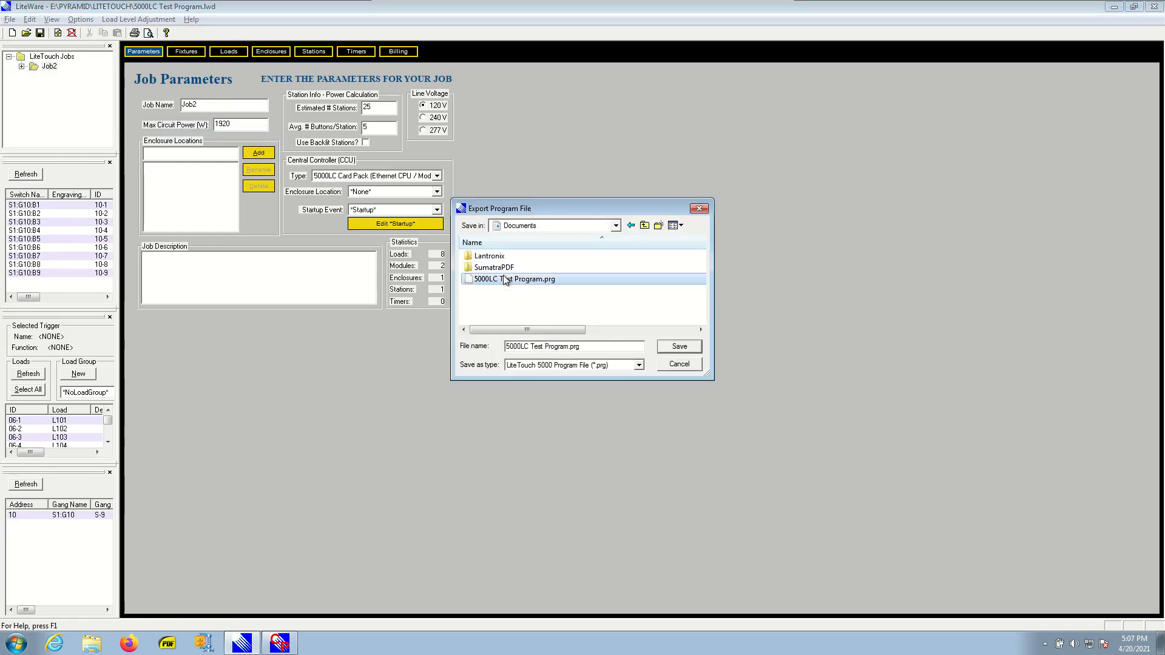
left_click(681, 349)
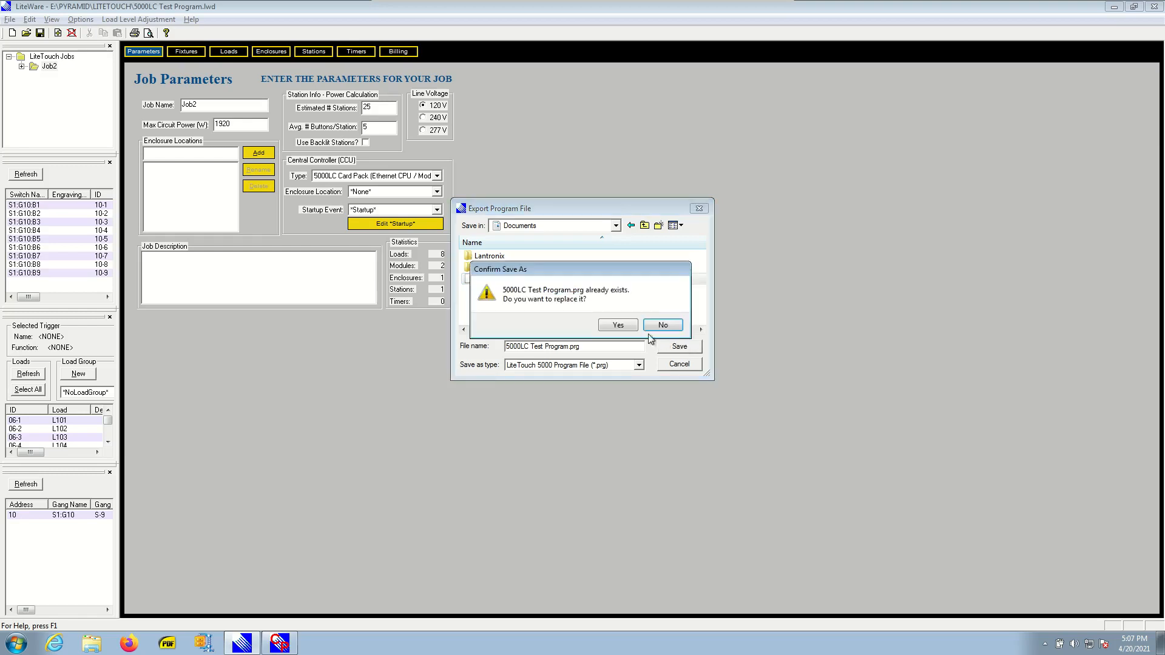
left_click(627, 326)
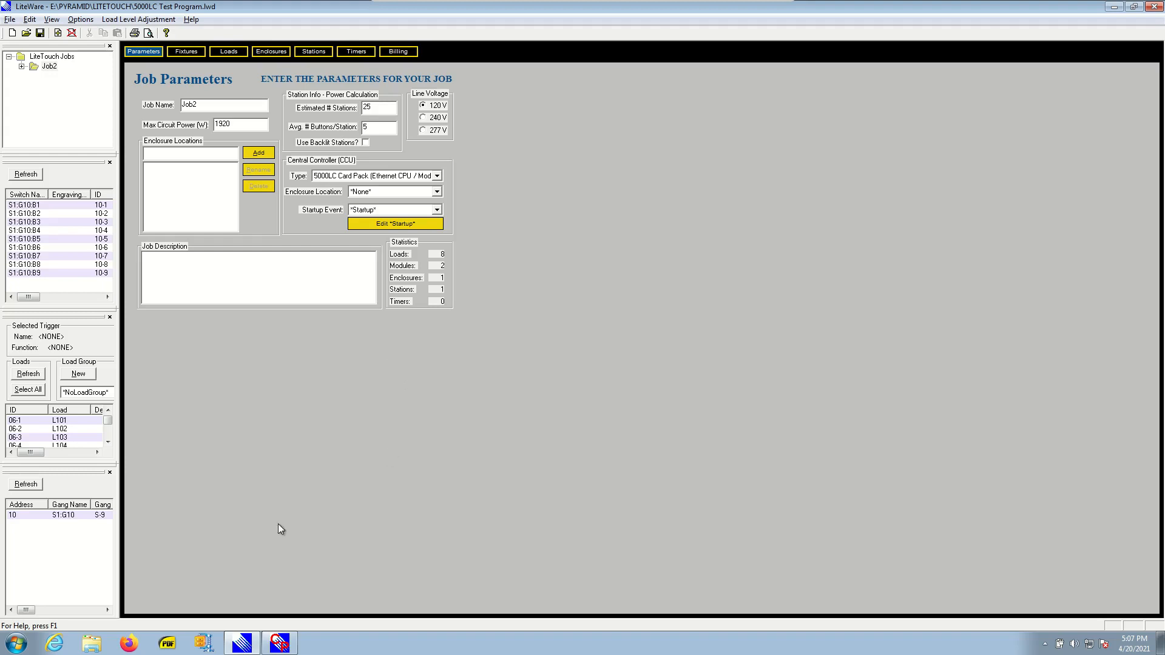
Step: Switch to the 5000LC Control Panel, accept the serial connection on COM3 at 38400 baud, and query the CPU version
left_click(279, 644)
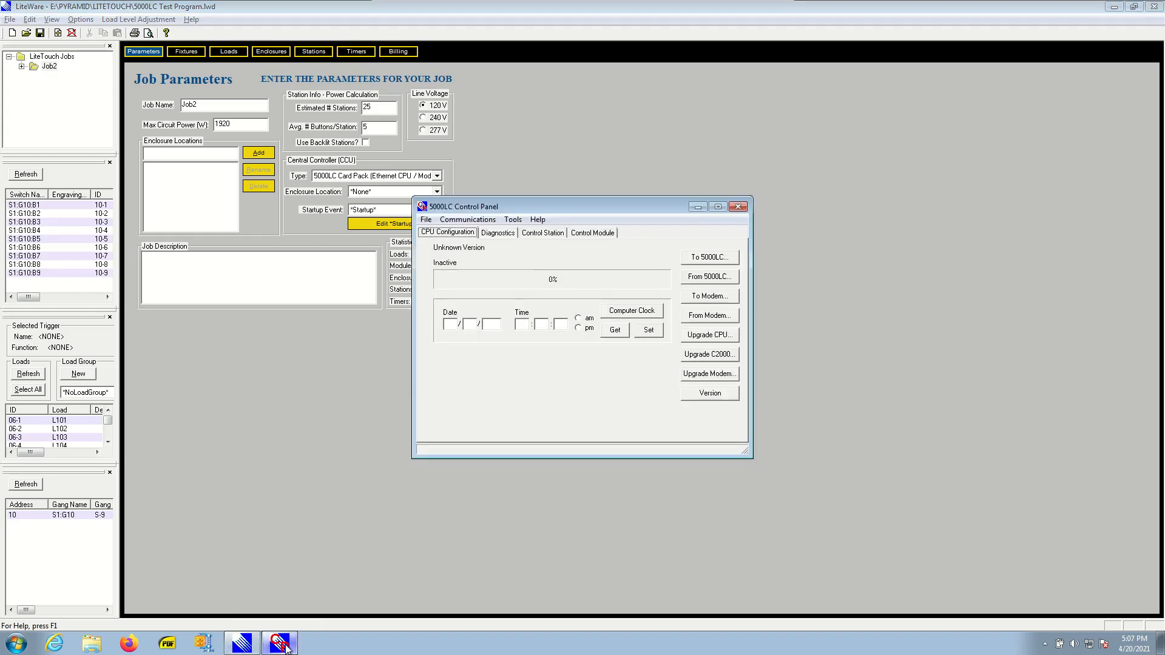
left_click(462, 221)
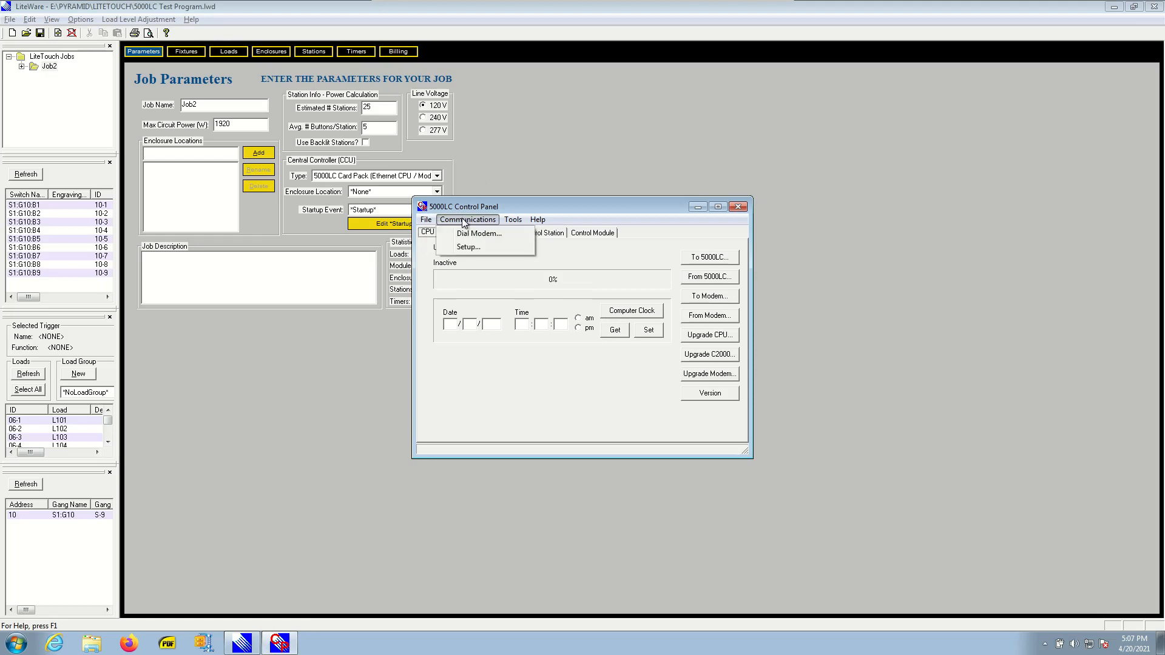
left_click(471, 247)
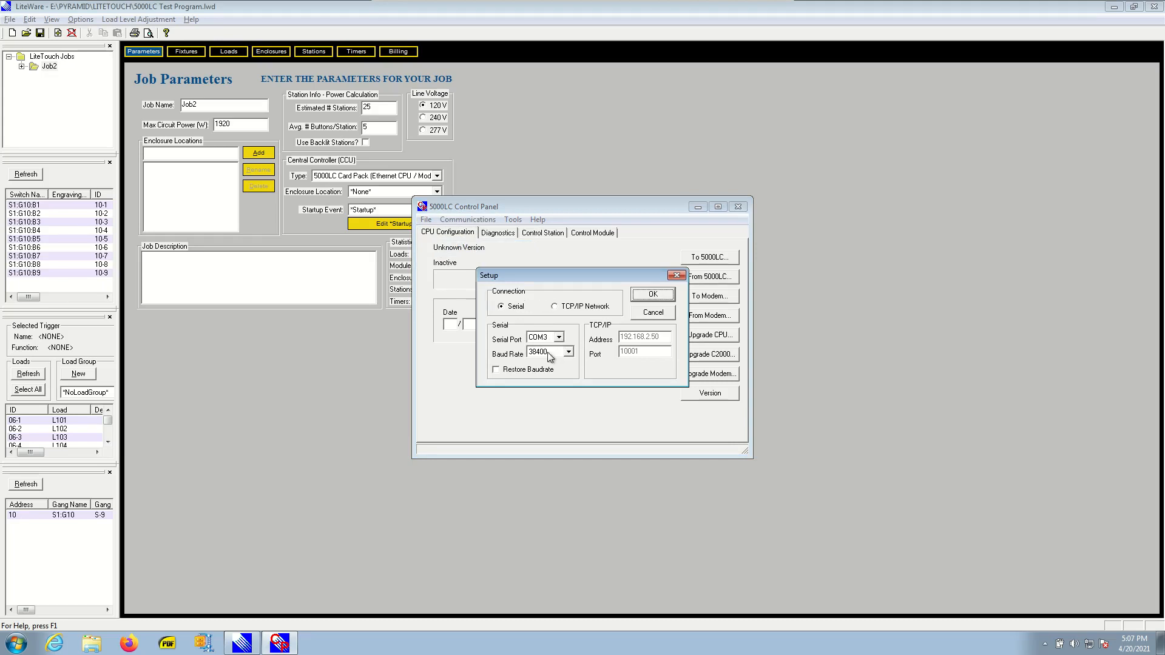
left_click(569, 353)
left_click(569, 353)
left_click(648, 296)
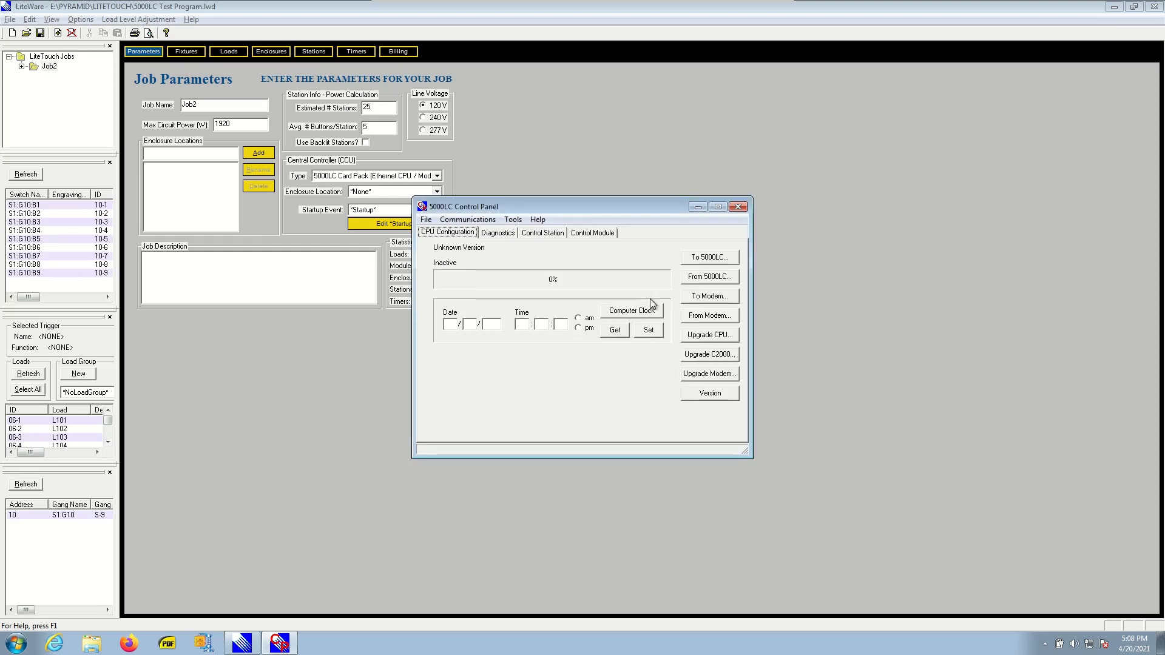
left_click(717, 395)
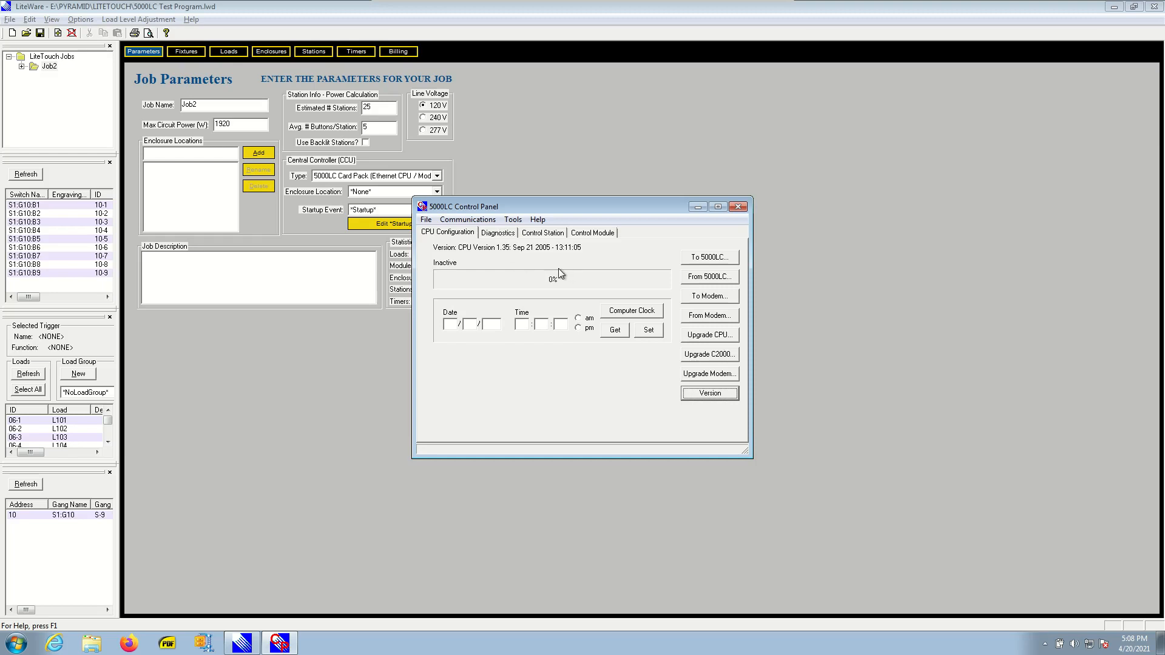
Step: Send 5000LC Test Program.prg from Documents to the 5000LC
left_click(702, 258)
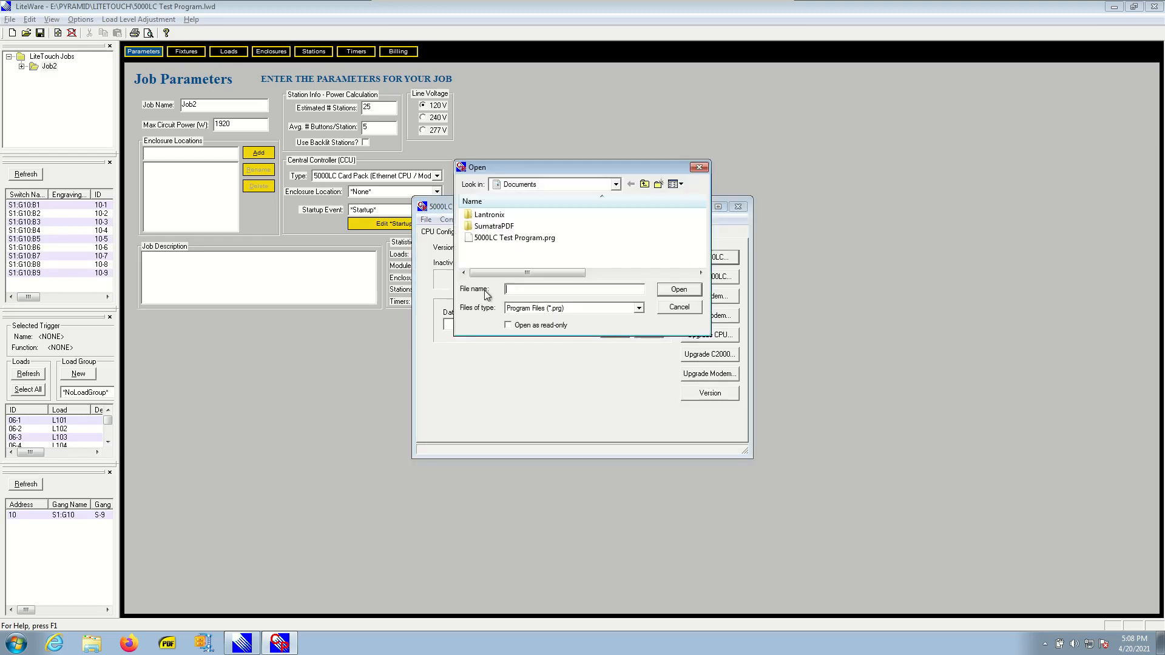
left_click(498, 237)
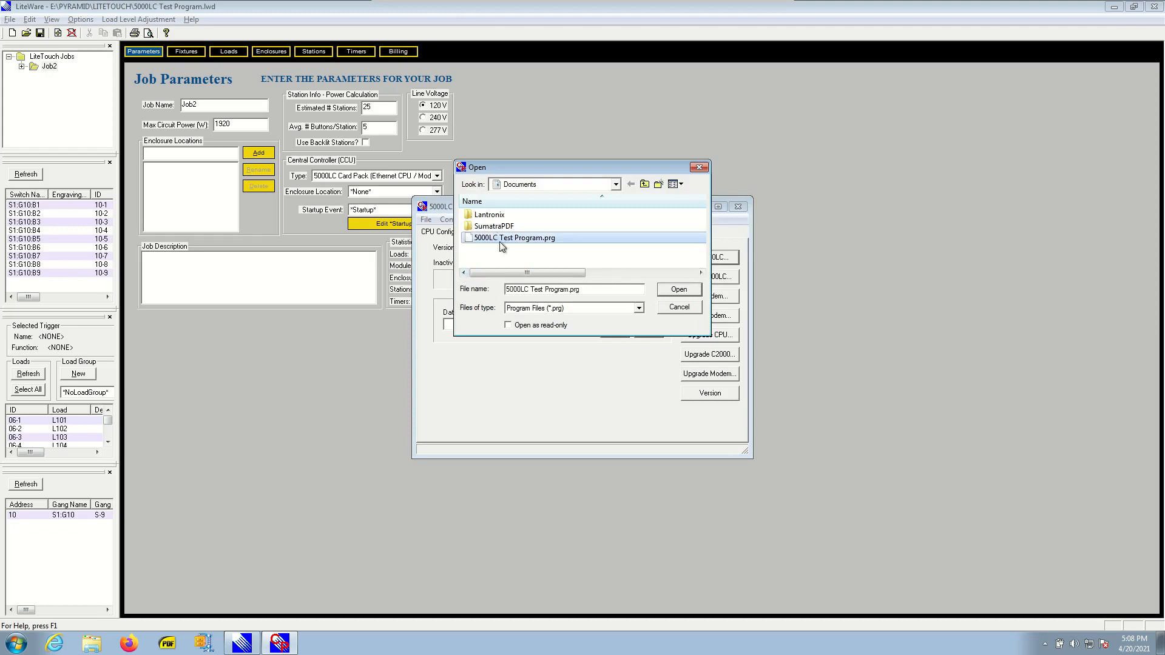
left_click(678, 290)
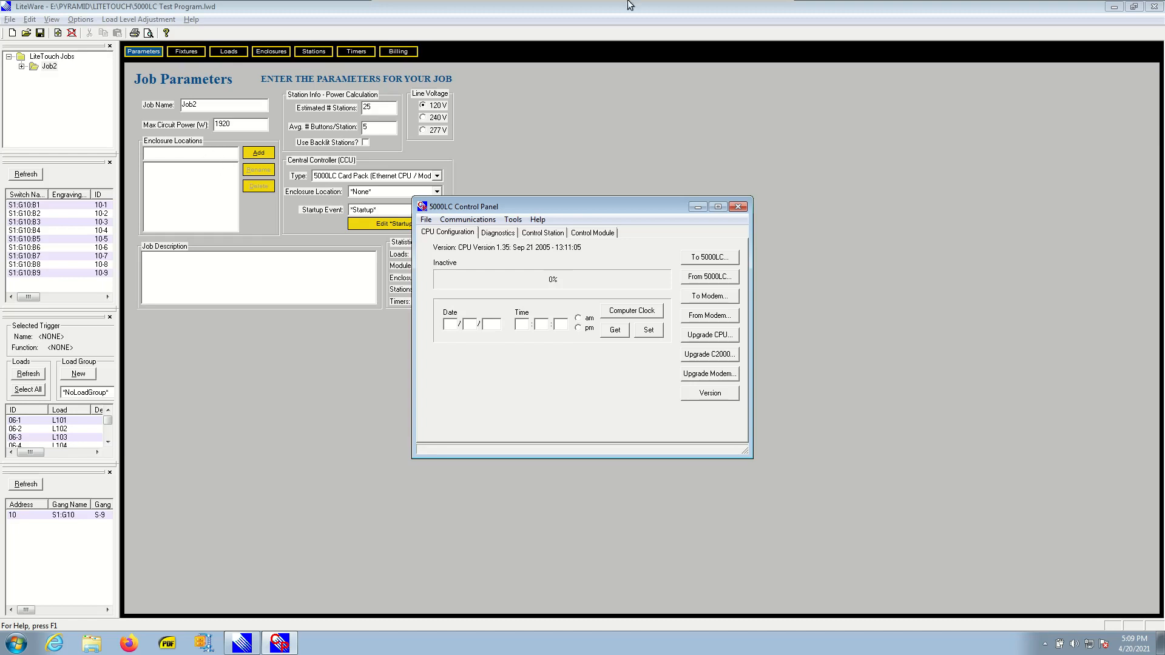
Step: Change the Control Panel's connection to TCP/IP Network with address 10.7.15.200, keeping port 10001
left_click(458, 220)
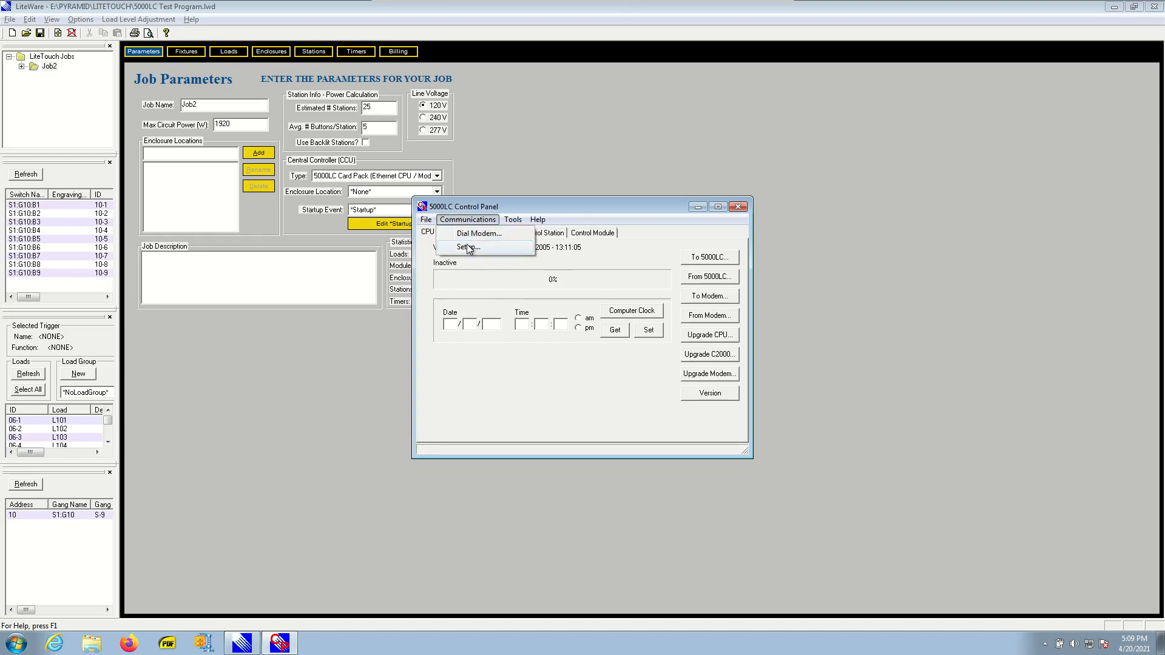
left_click(468, 247)
left_click(555, 307)
double_click(668, 339)
type("10.7")
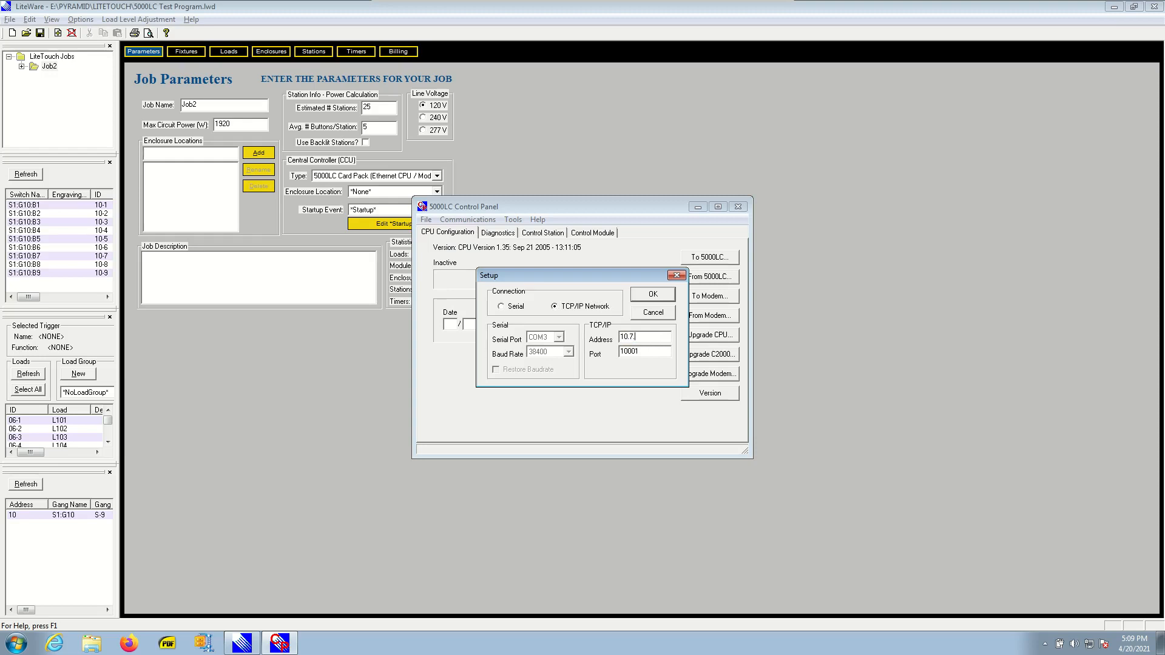
type(".15.200")
left_click(666, 295)
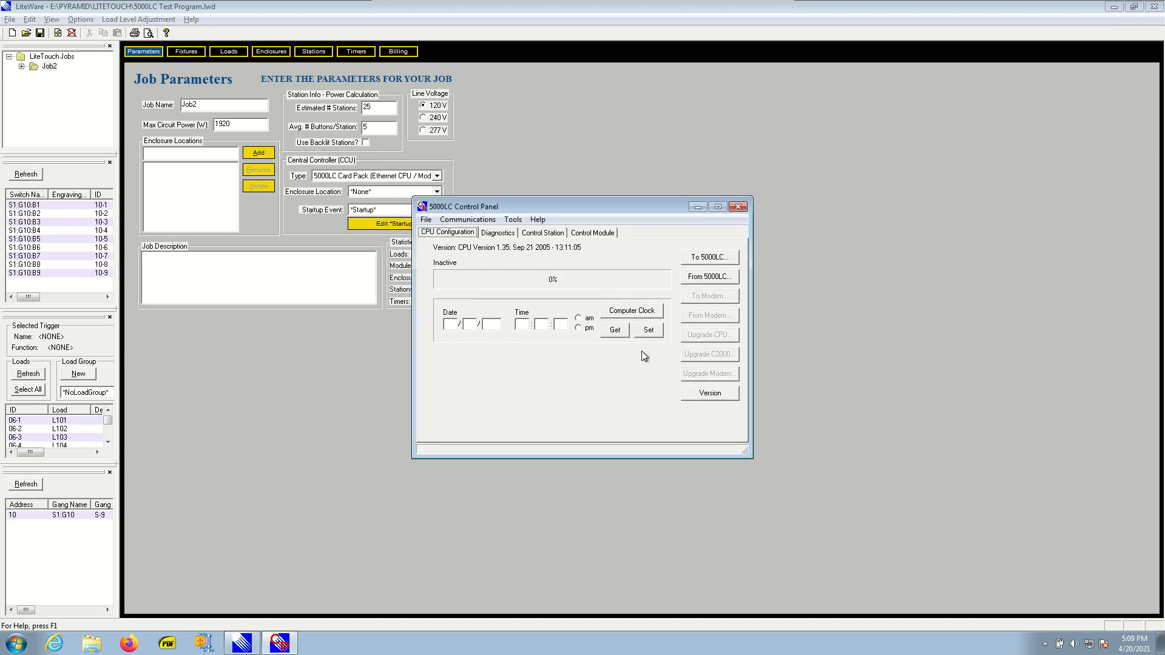
Step: Query the CPU version twice over the network connection, and view the file chooser for sending a program without sending one
left_click(723, 395)
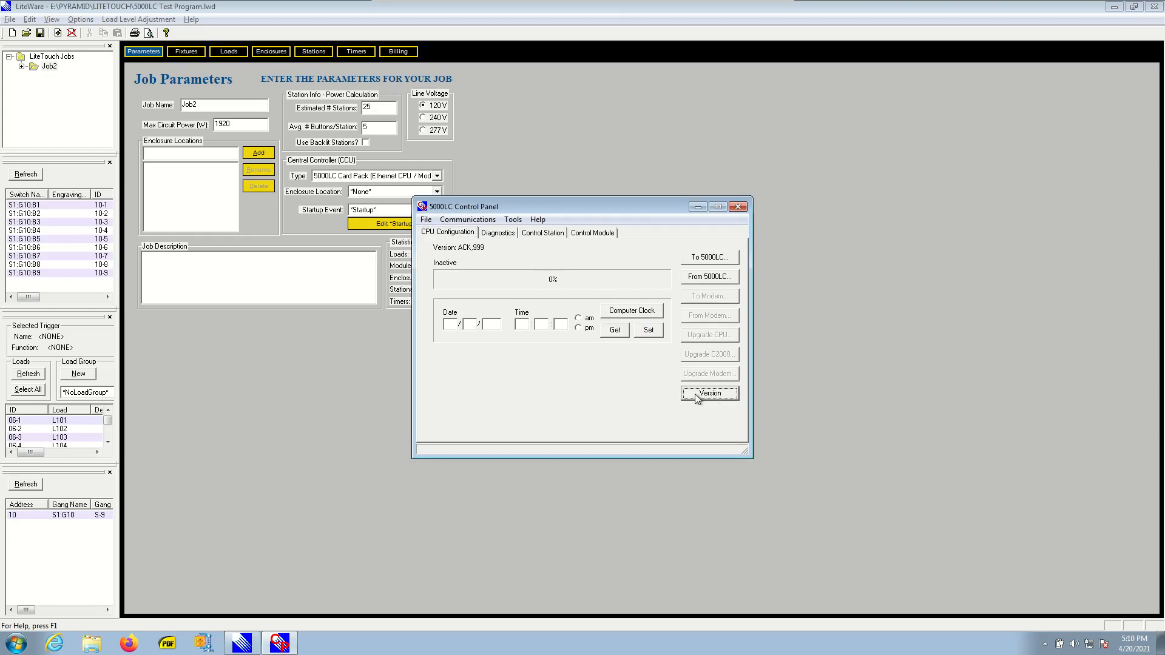
left_click(696, 395)
left_click(706, 261)
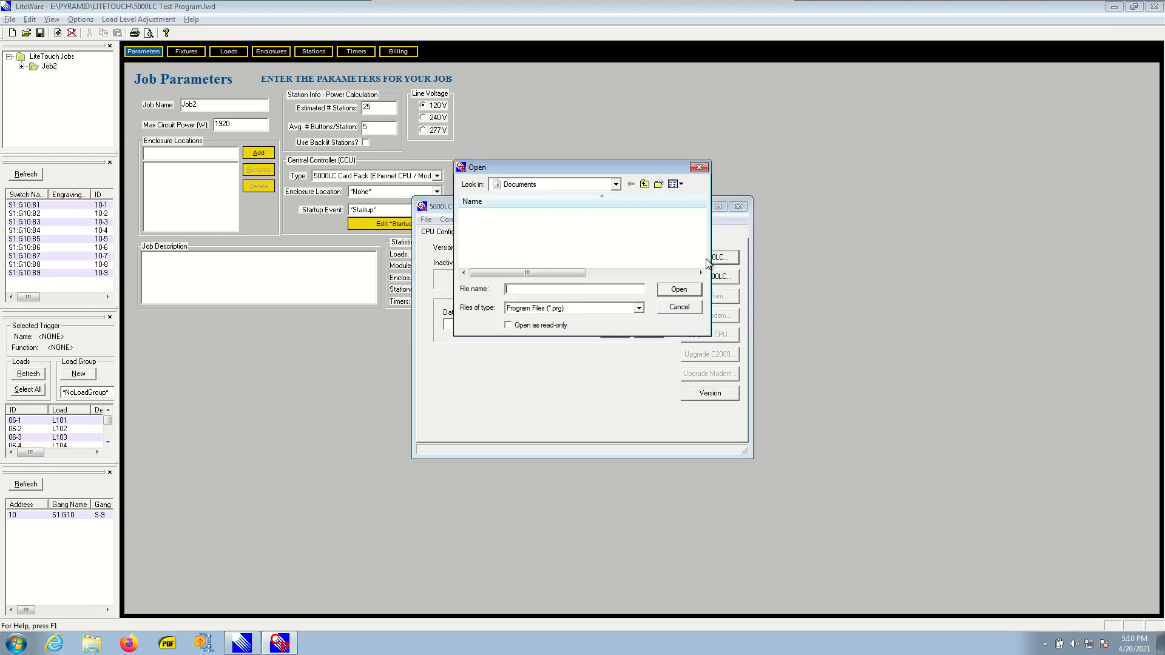
left_click(699, 167)
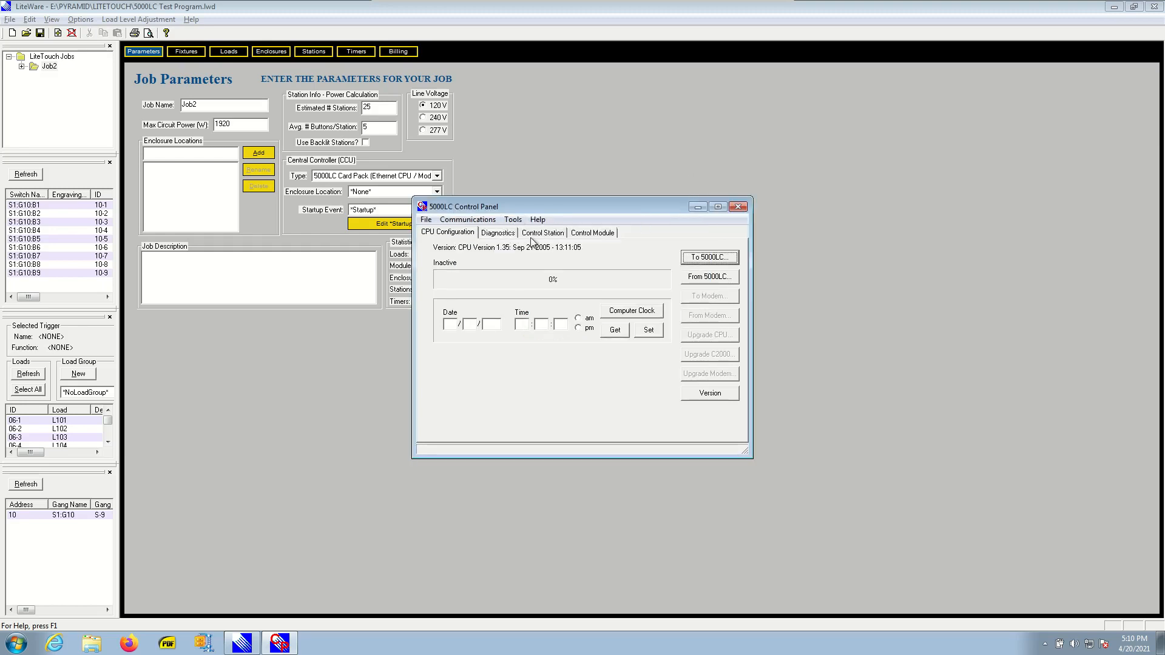
Step: Run a one-loop station test from the diagnostics and dismiss its completion message
left_click(495, 234)
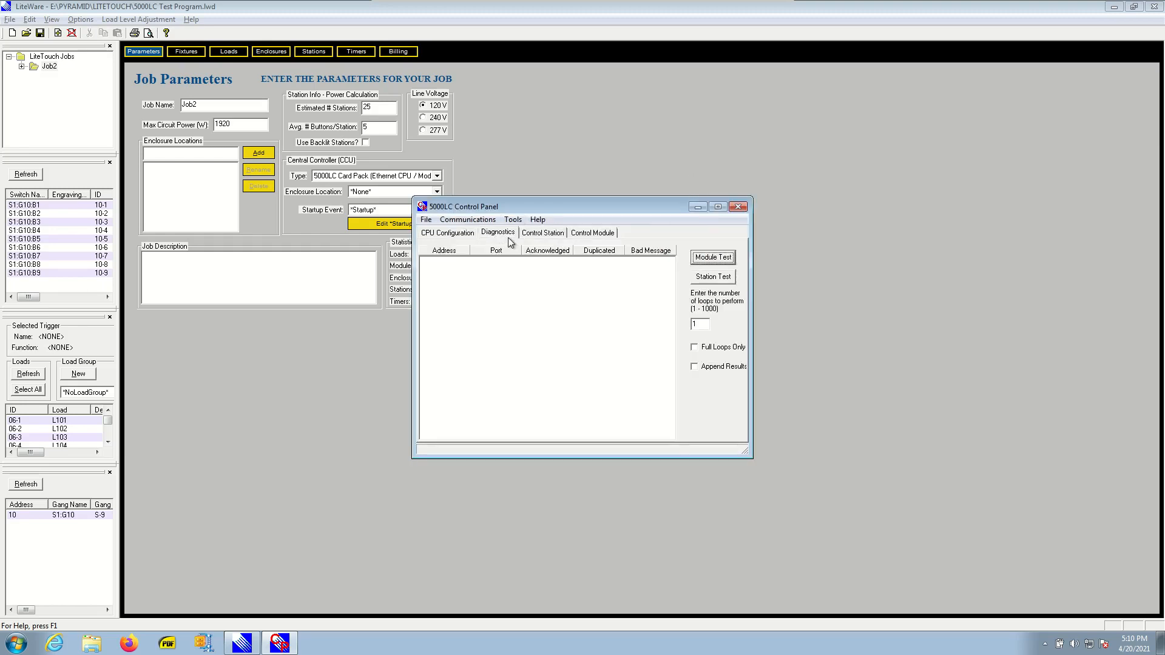
left_click(714, 277)
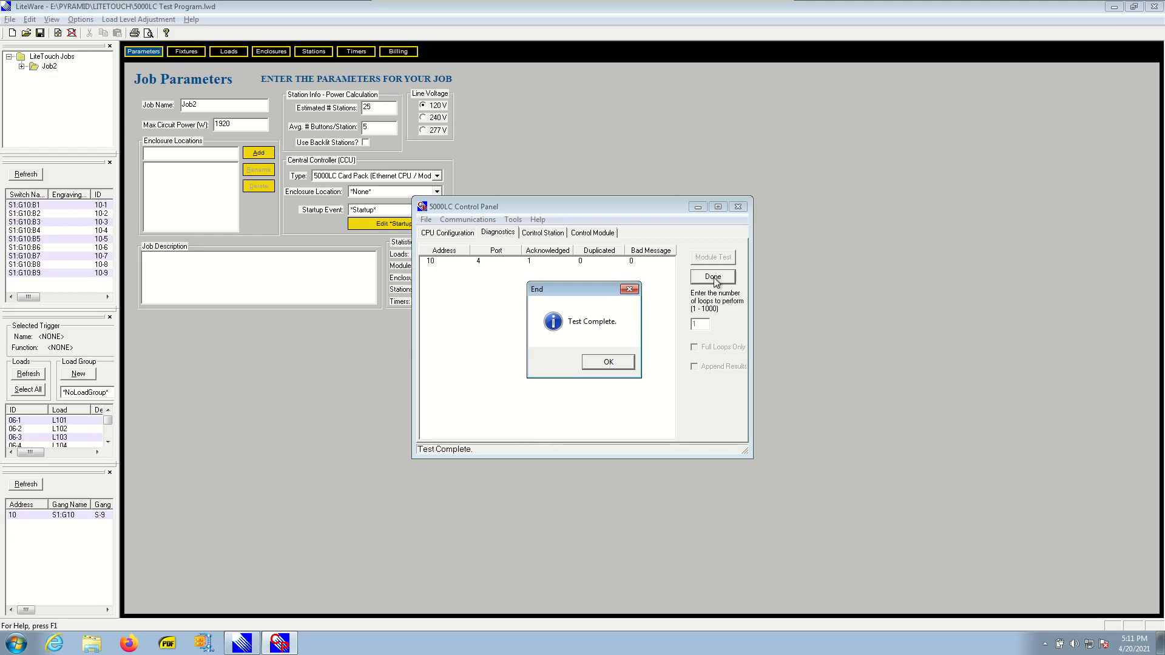
left_click(623, 368)
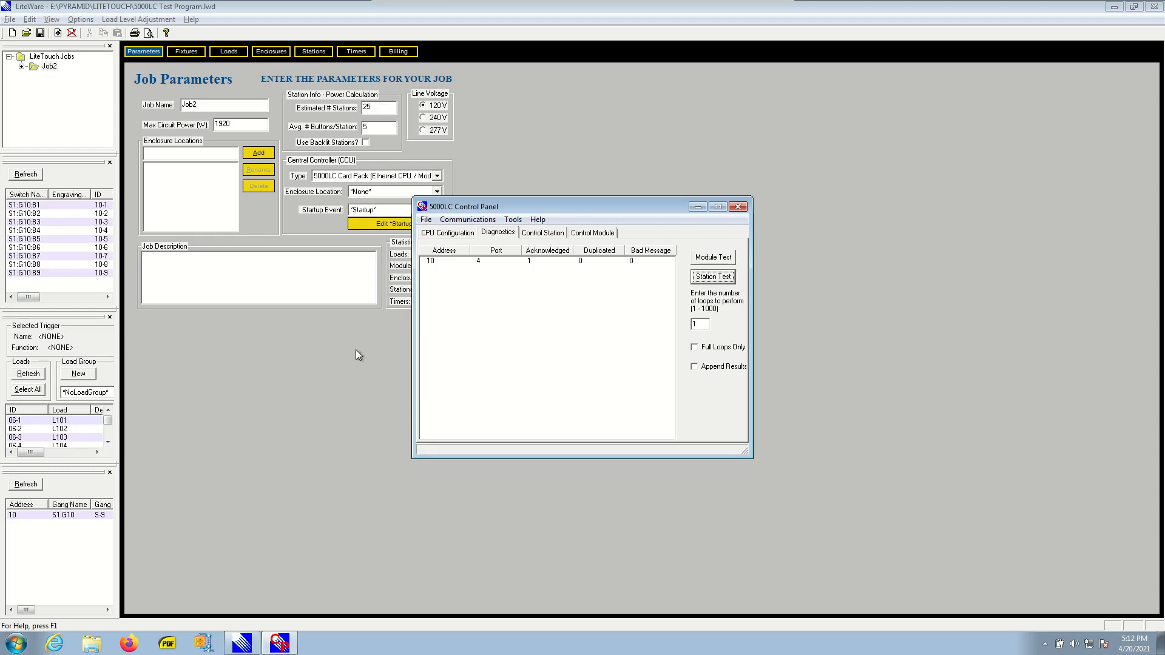
Step: Return to LiteWare and view the startup event's program again, closing it without changes
left_click(363, 330)
left_click(425, 226)
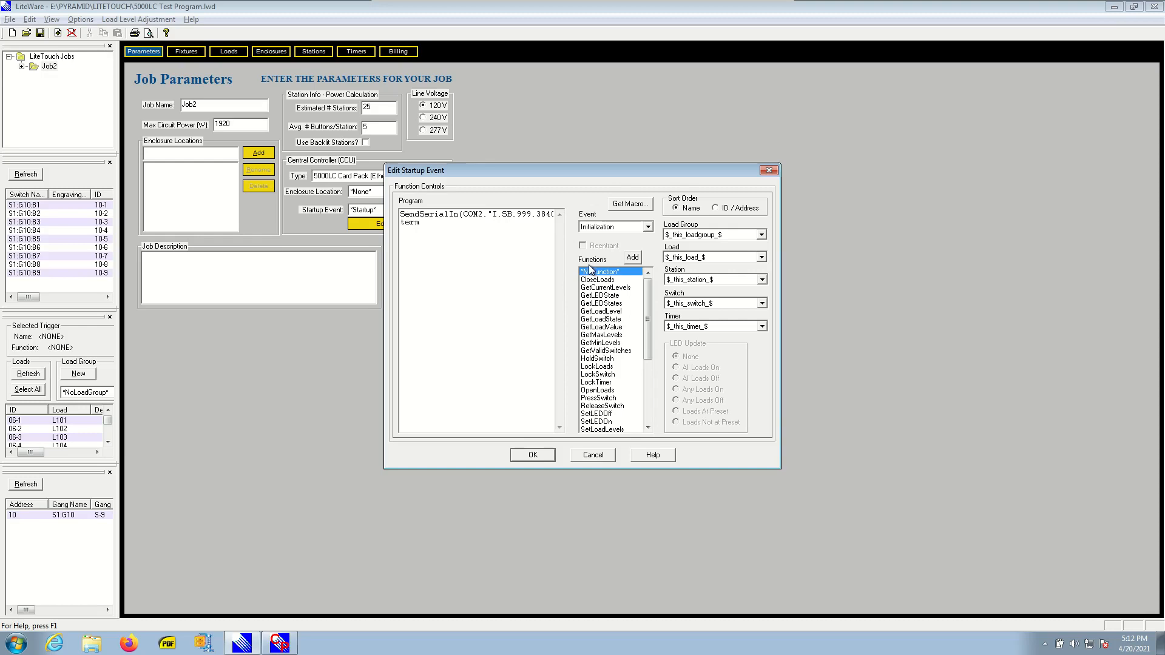
left_click(592, 455)
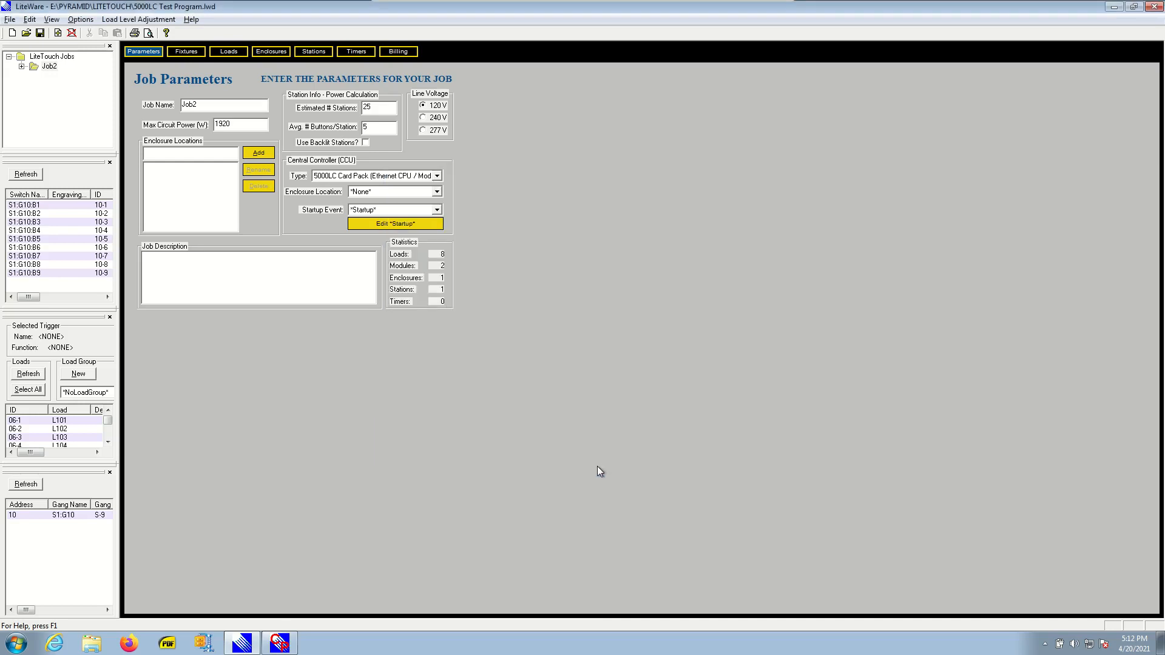